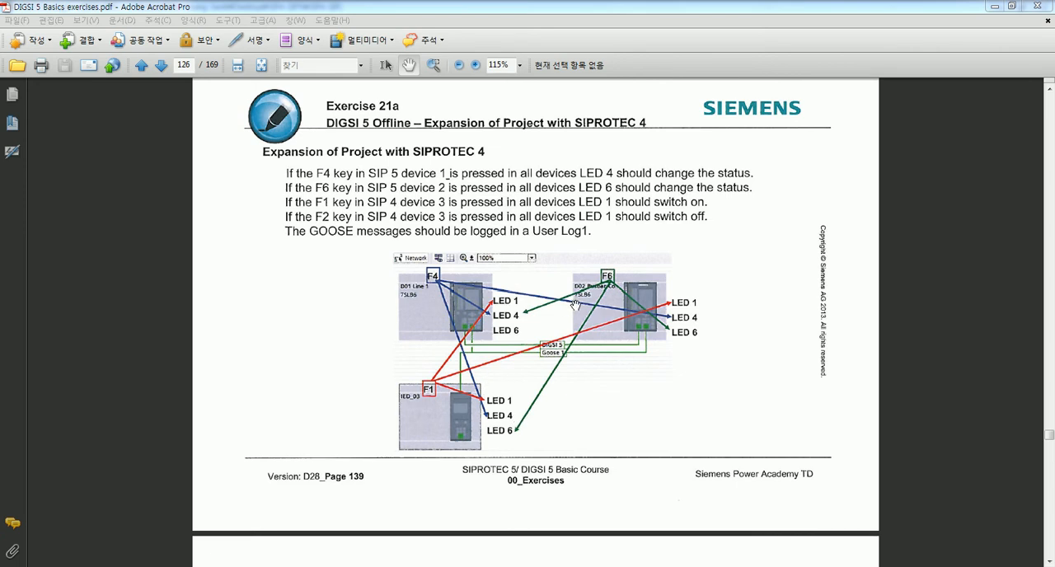
- Find the SIPROTEC 4 preparation page of Exercise 21b in the exercise PDF, and switch to DIGSI Manager
scroll(574, 305, "down", 10)
scroll(549, 377, "down", 10)
scroll(607, 332, "down", 12)
scroll(609, 339, "down", 4)
scroll(610, 338, "up", 1)
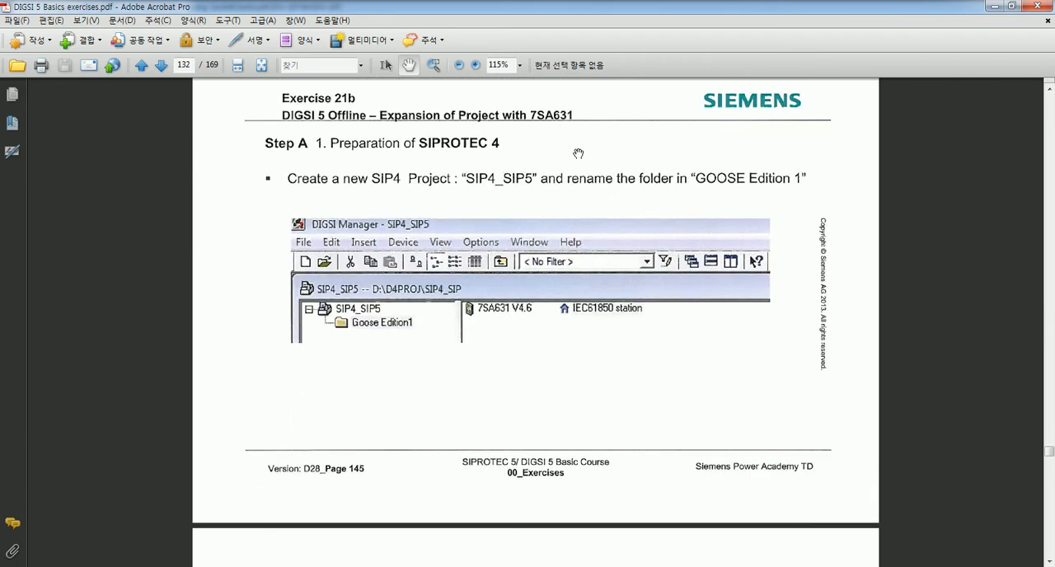
left_click(256, 566)
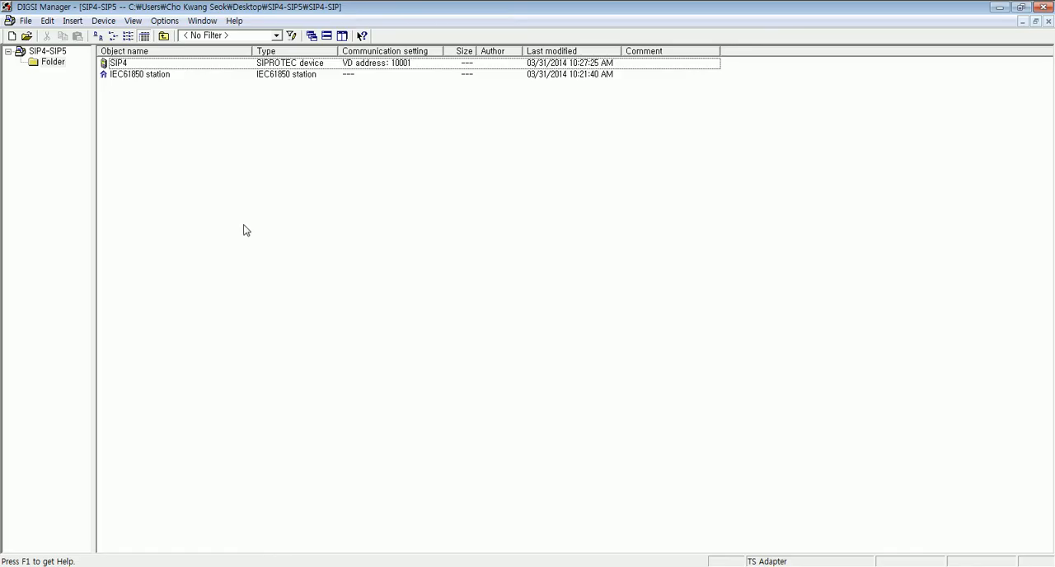
left_click(137, 64)
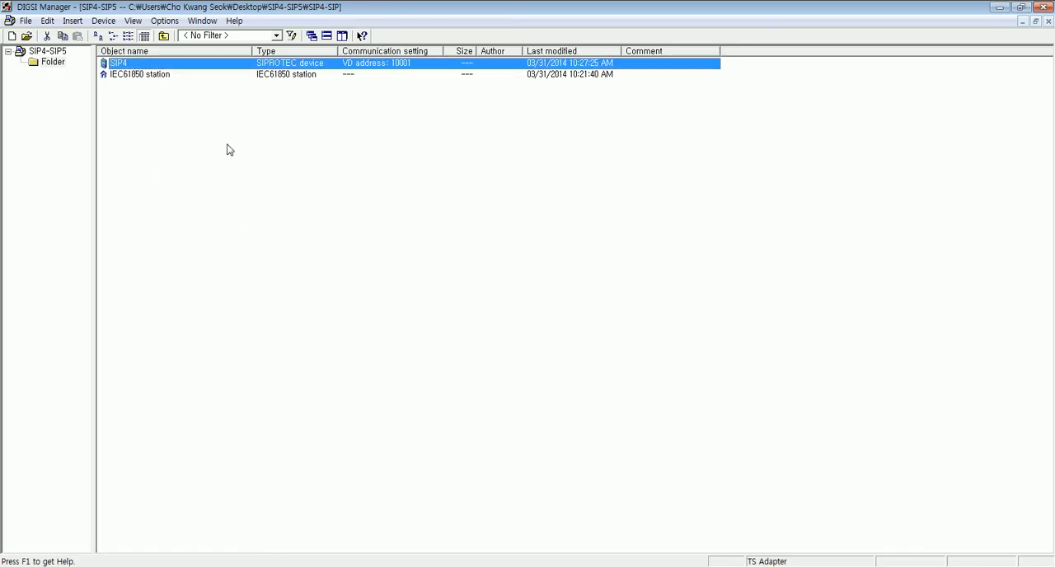
left_click(130, 75)
left_click(231, 151)
left_click(124, 65)
left_click(223, 212)
- Open the SIP4 device's object properties and check its MLFB system port extension and IEC61850 edition
left_click(122, 64)
right_click(122, 64)
left_click(188, 335)
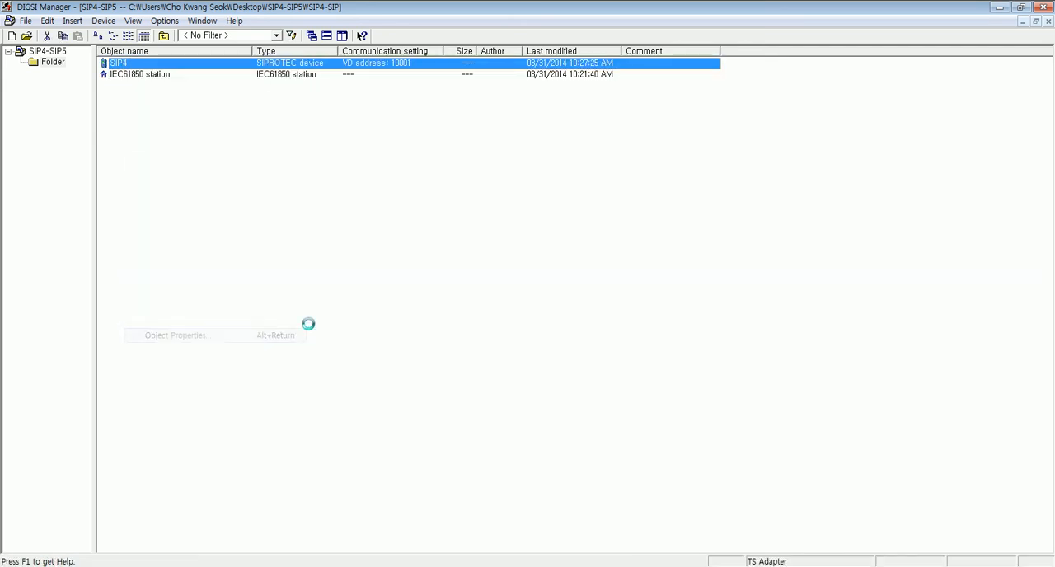
left_click(327, 175)
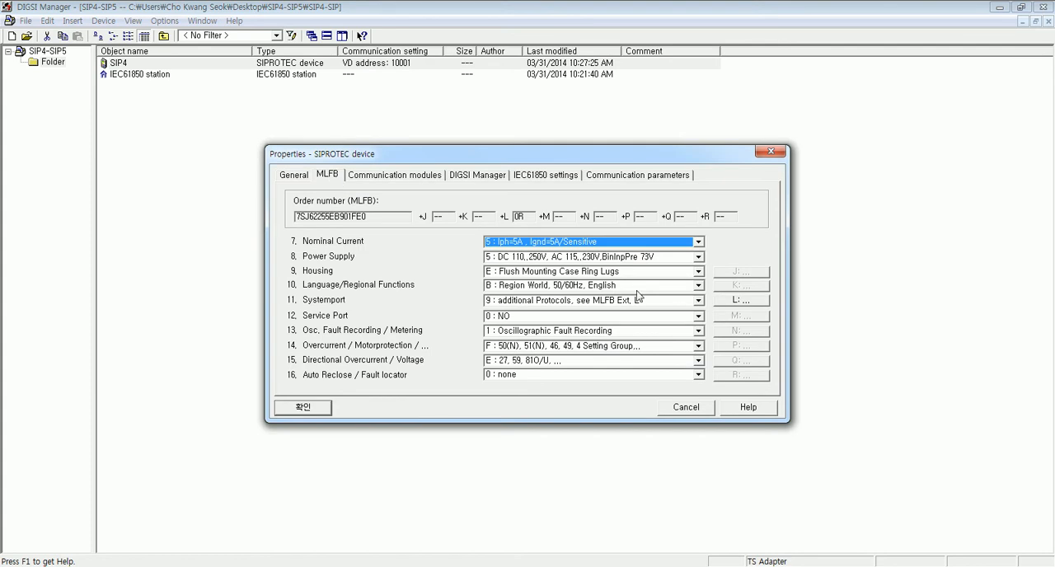
left_click(739, 301)
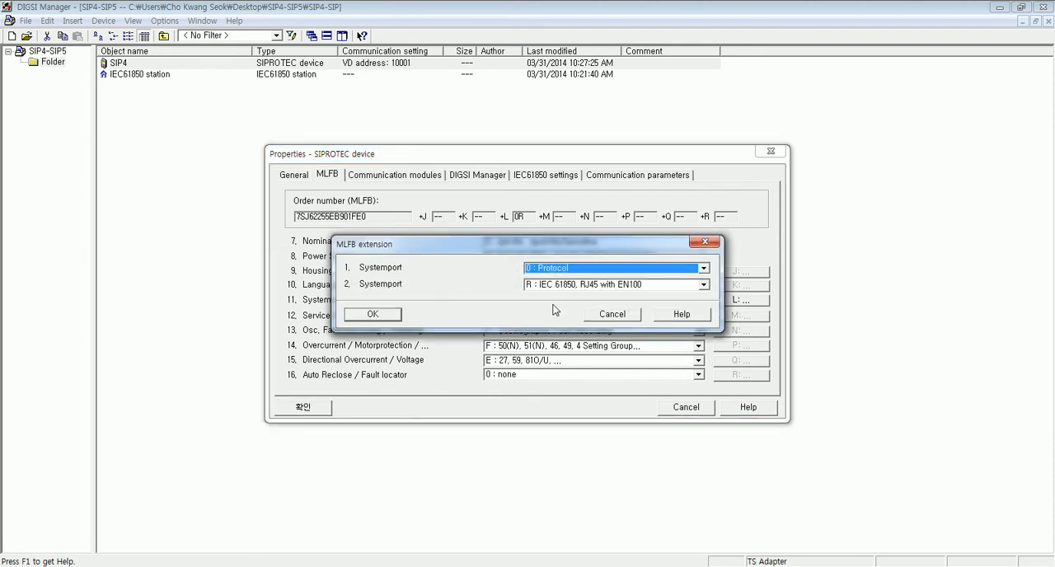
left_click(370, 317)
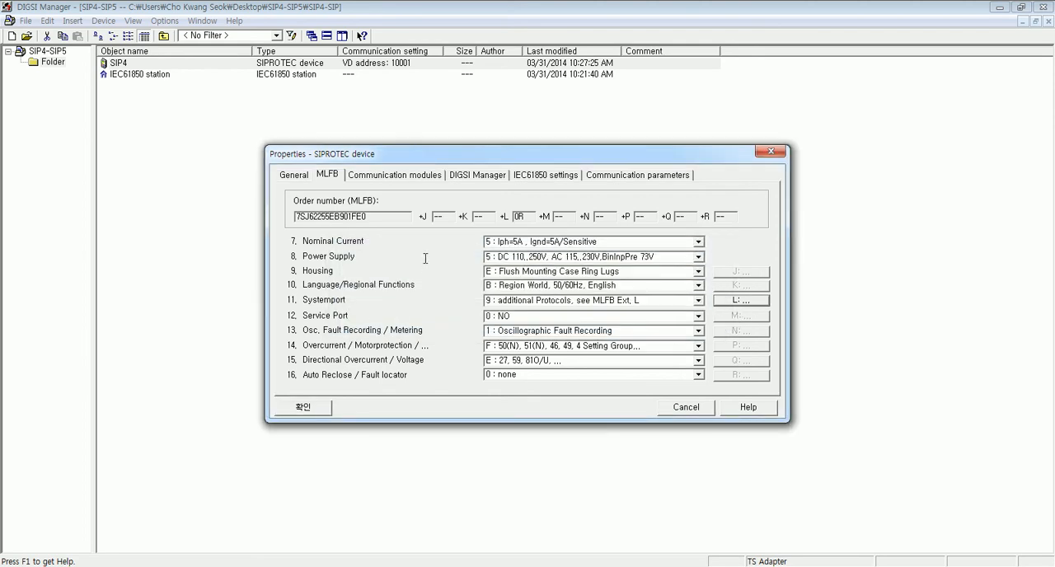
left_click(539, 177)
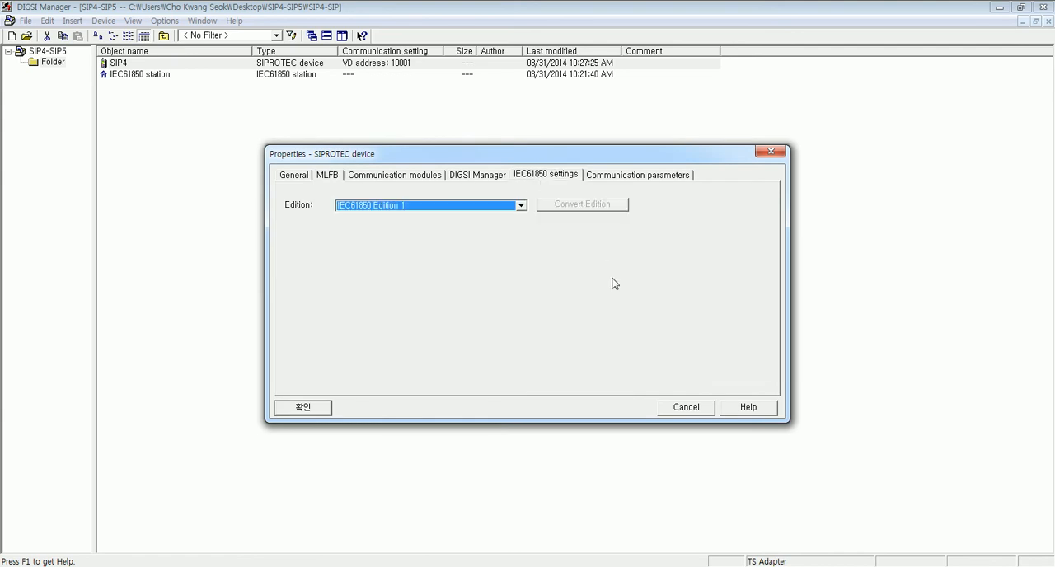
left_click(521, 206)
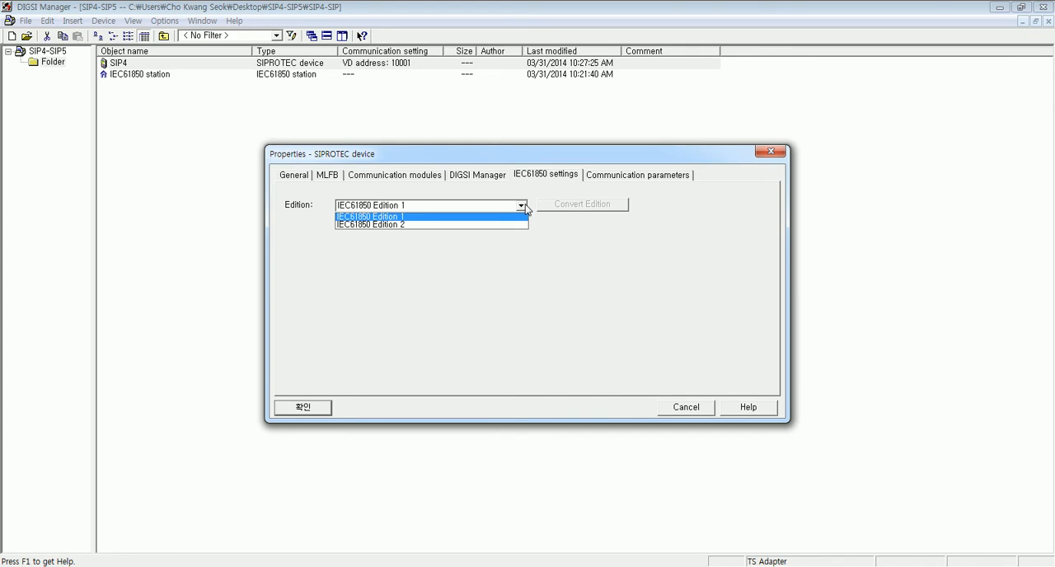
left_click(525, 209)
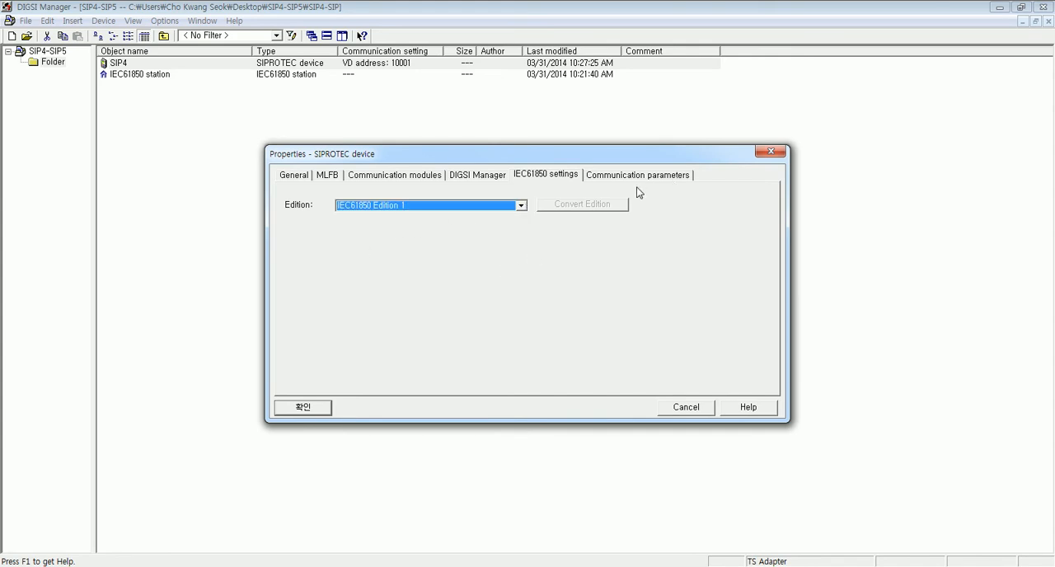
- Set the SIP4 device's system interface IP address to 192.168.1.3 and subnet mask to 255.255.255.0
left_click(635, 176)
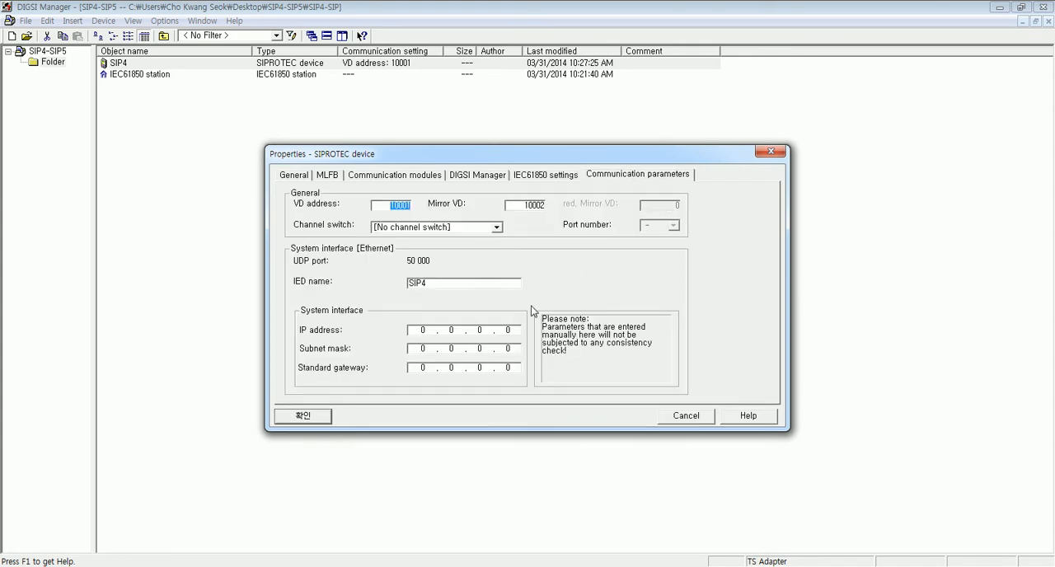
left_click(511, 566)
scroll(567, 287, "down", 15)
left_click(439, 336)
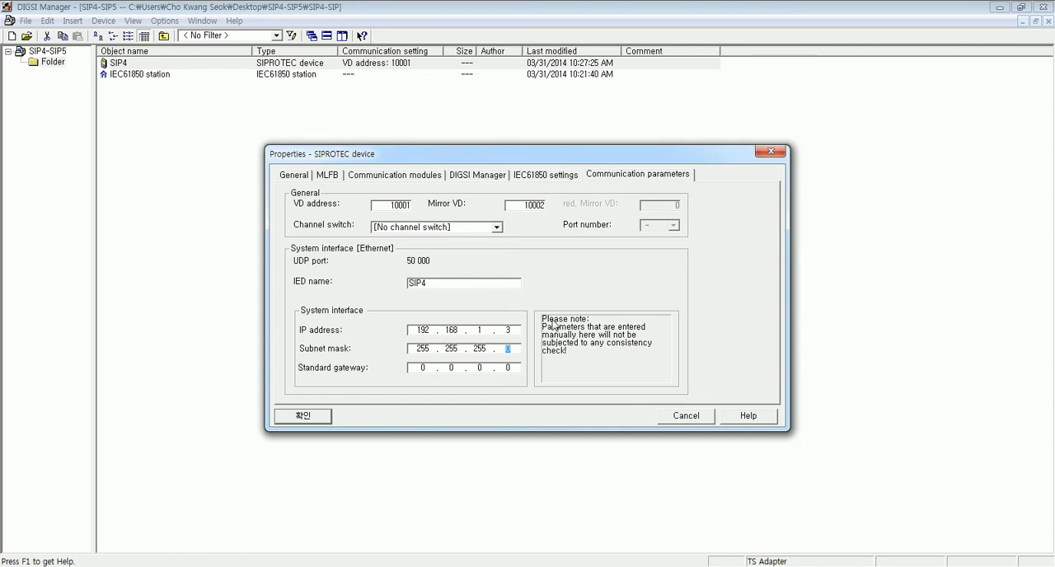
left_click(313, 420)
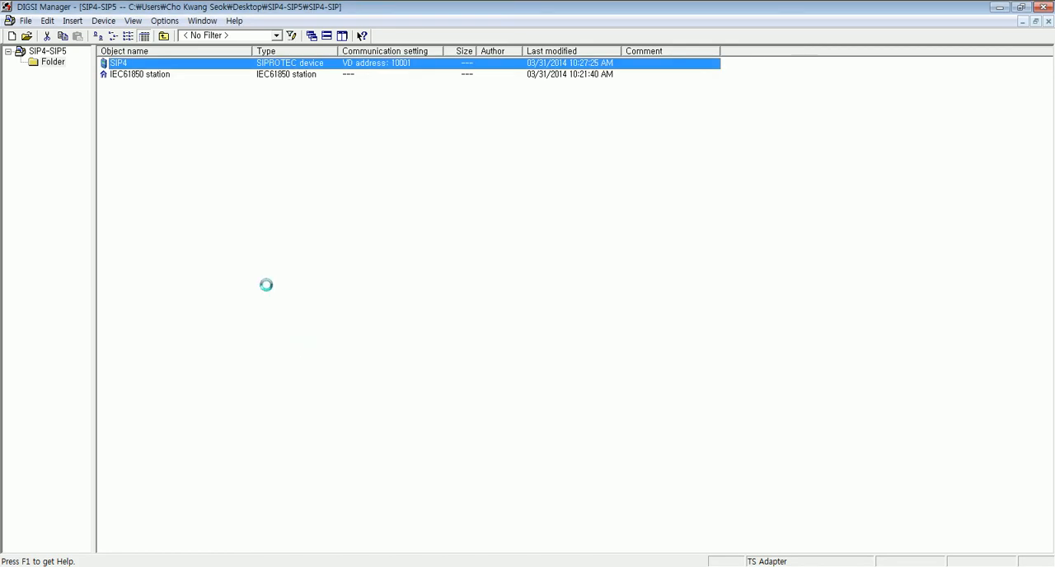
- Open the SIP4 device offline and bring up its Masking I/O configuration matrix
double_click(130, 64)
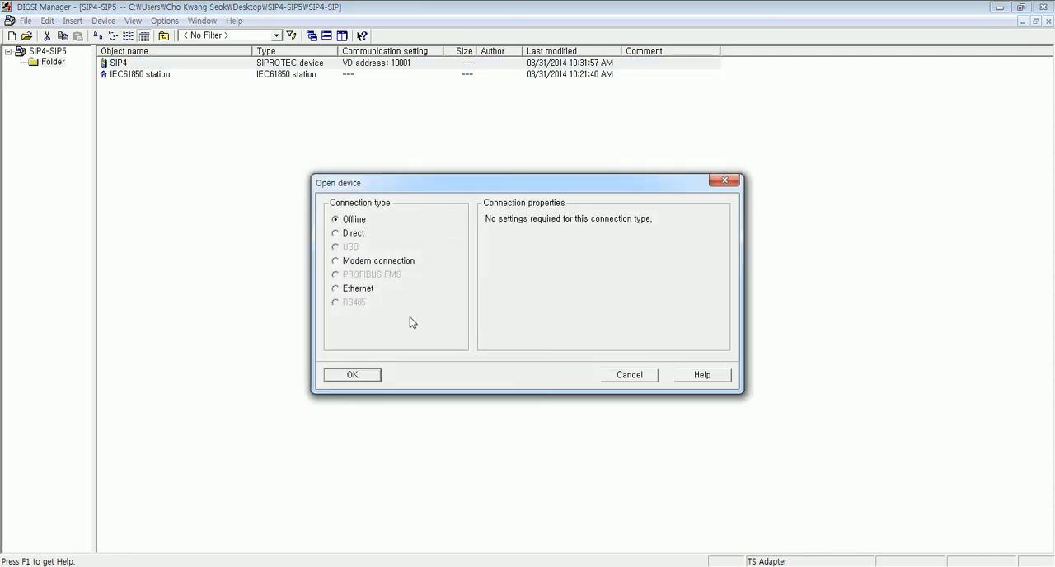
left_click(352, 374)
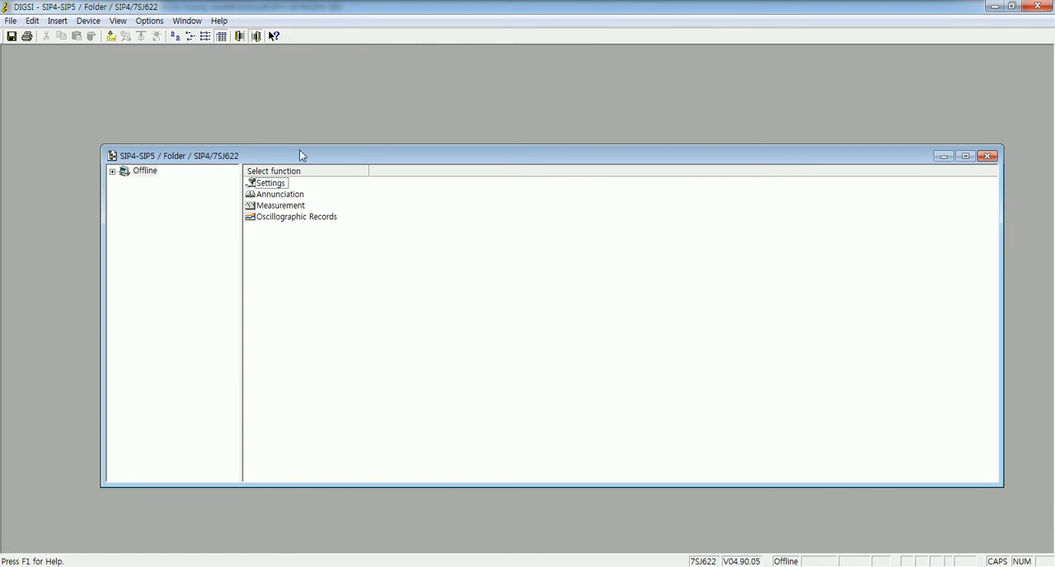
double_click(300, 143)
double_click(164, 63)
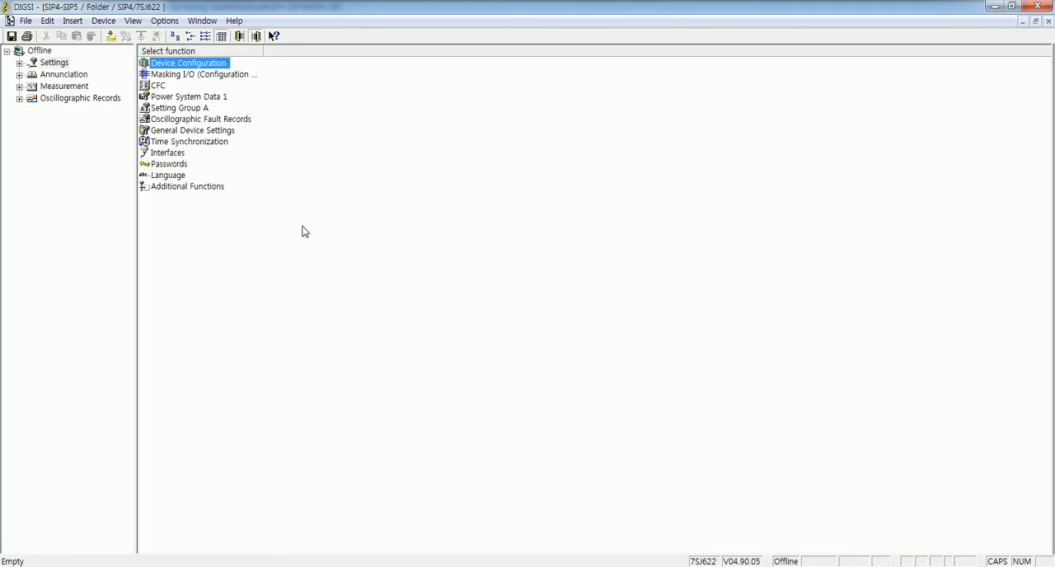
left_click(188, 76)
double_click(188, 75)
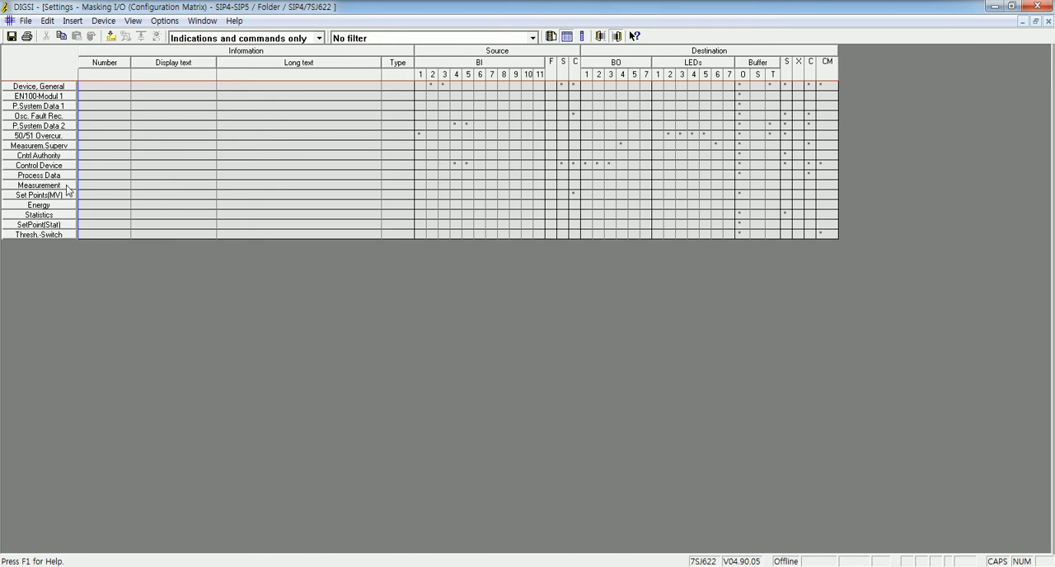
- Insert a new group with the short text GOOSE above P.System Data 2 in the matrix
right_click(29, 128)
left_click(97, 153)
type("GOOSE")
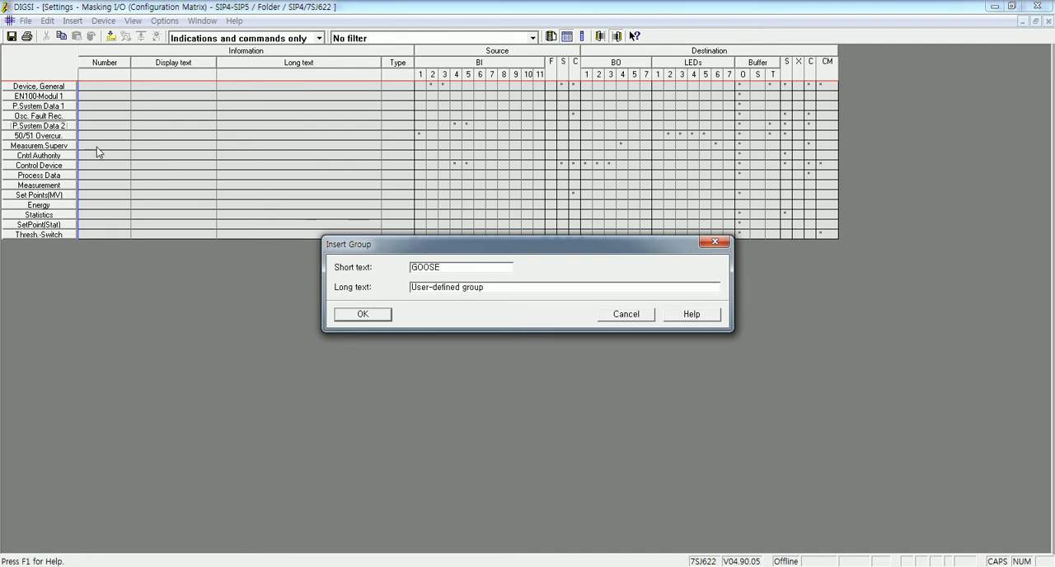
left_click(366, 322)
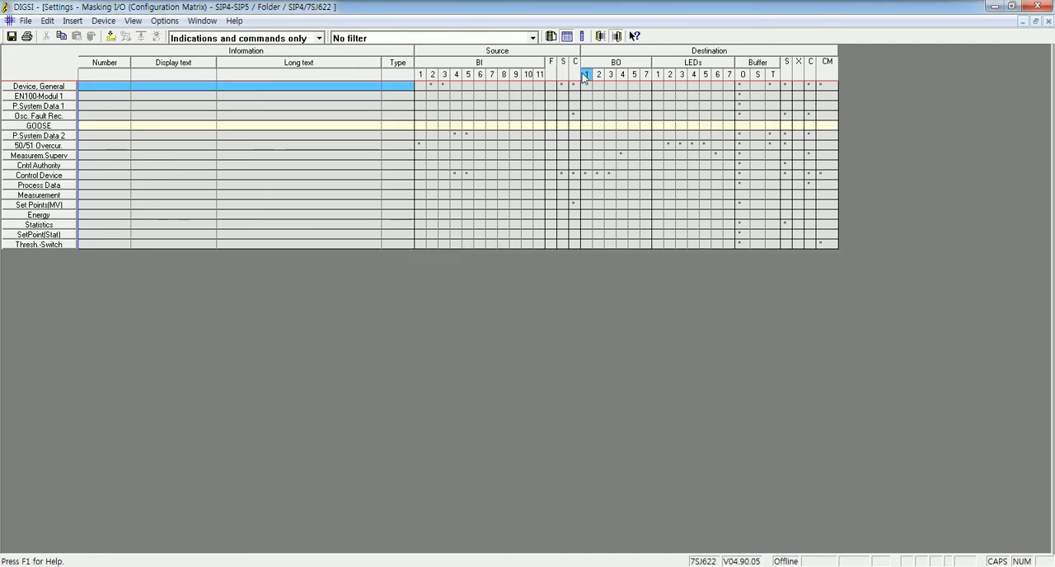
- Add three Internal ON/OFF (IntSP) tagging annunciations from the information catalog to the GOOSE group
left_click(551, 37)
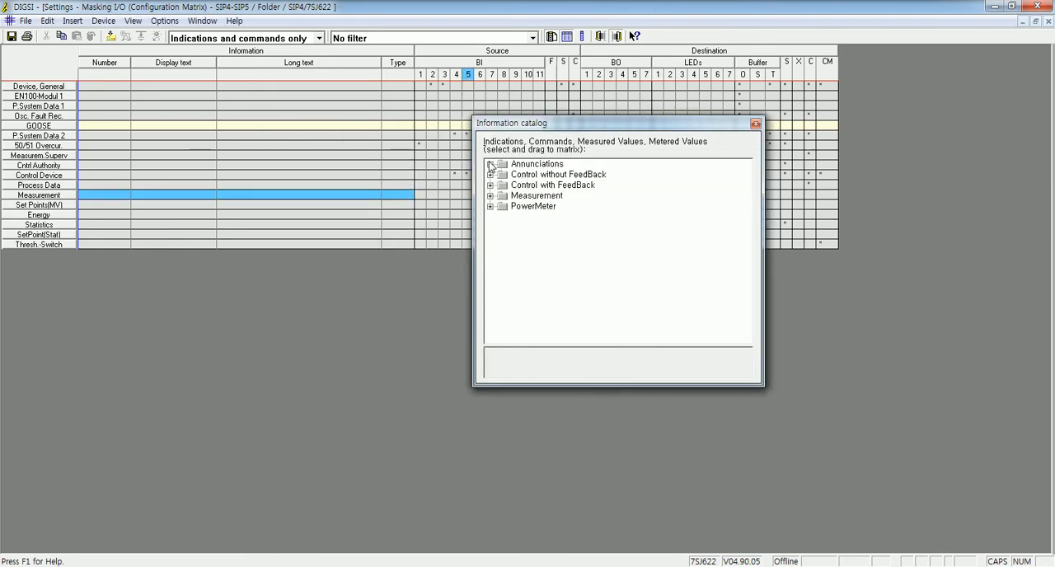
double_click(497, 163)
double_click(508, 227)
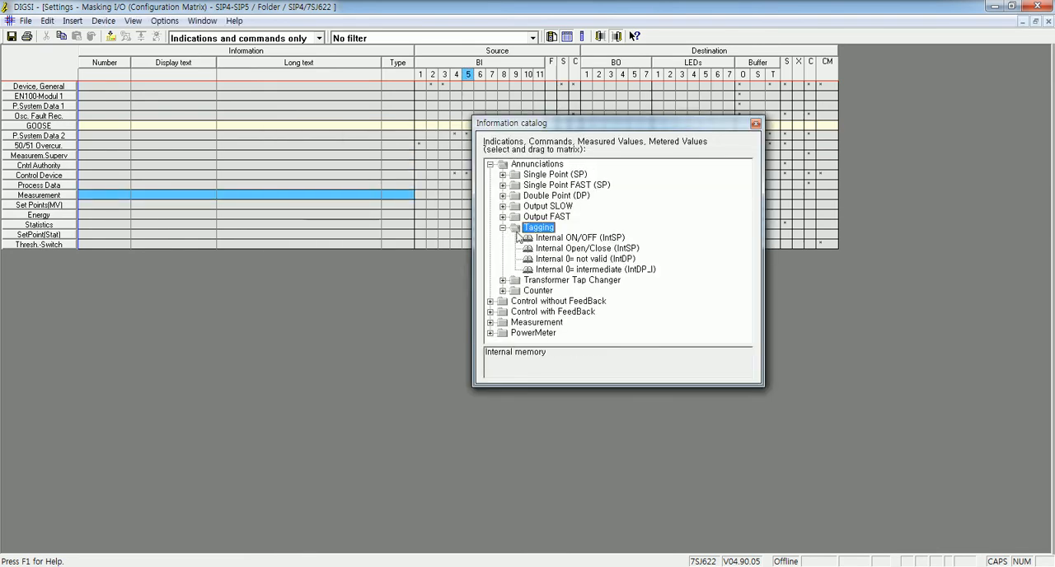
left_click(581, 238)
left_click_drag(577, 236, 206, 126)
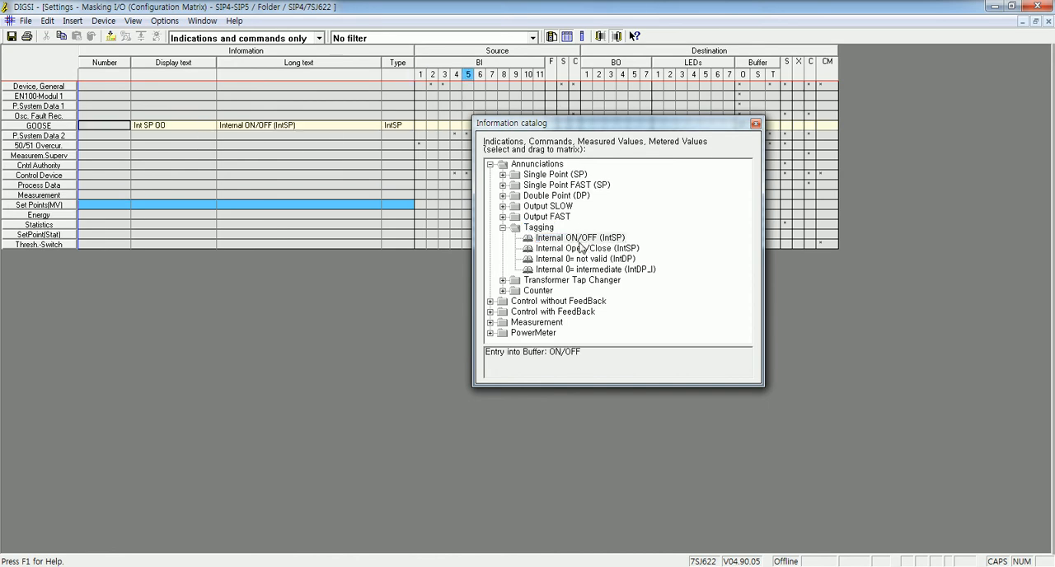
left_click_drag(580, 241, 206, 135)
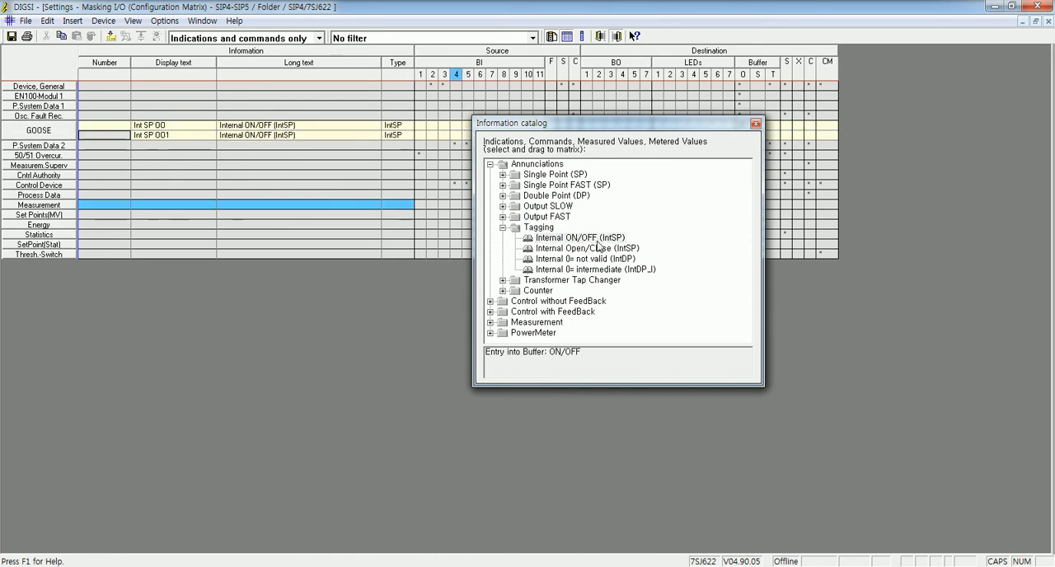
left_click_drag(594, 240, 208, 142)
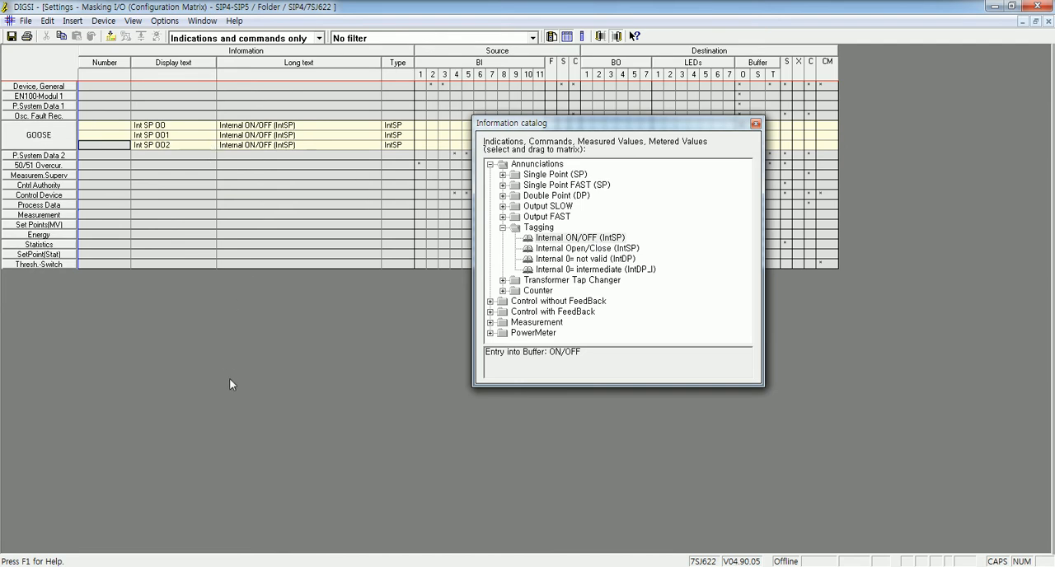
left_click(755, 123)
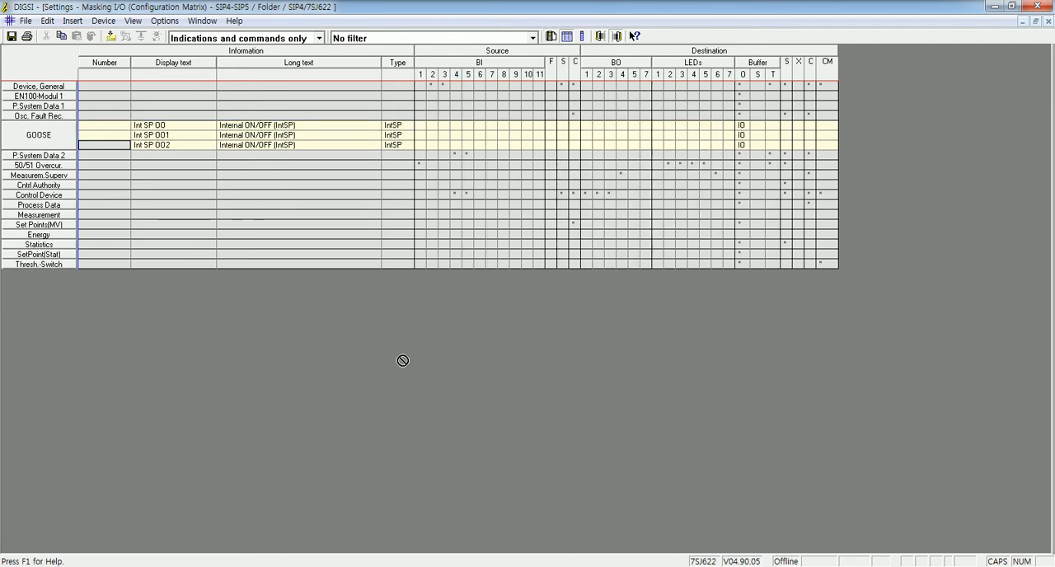
- Set the display texts of the first two GOOSE indications to F1 LED1ON and F2 LED1OFF
double_click(186, 124)
type("F")
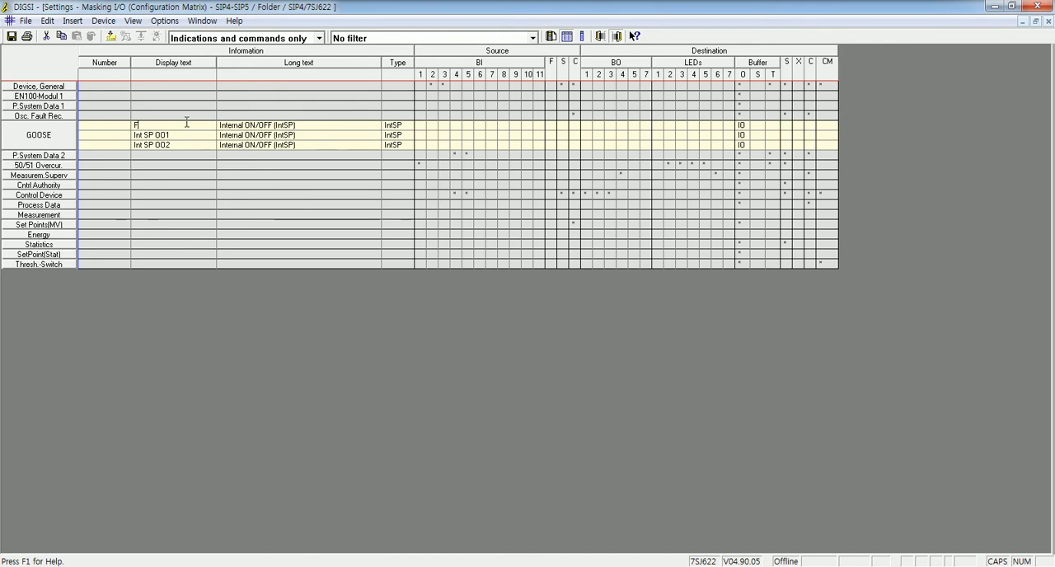
type("1 LED10")
left_click(189, 254)
left_click(179, 137)
type("F2 LED1OFF")
key("Return")
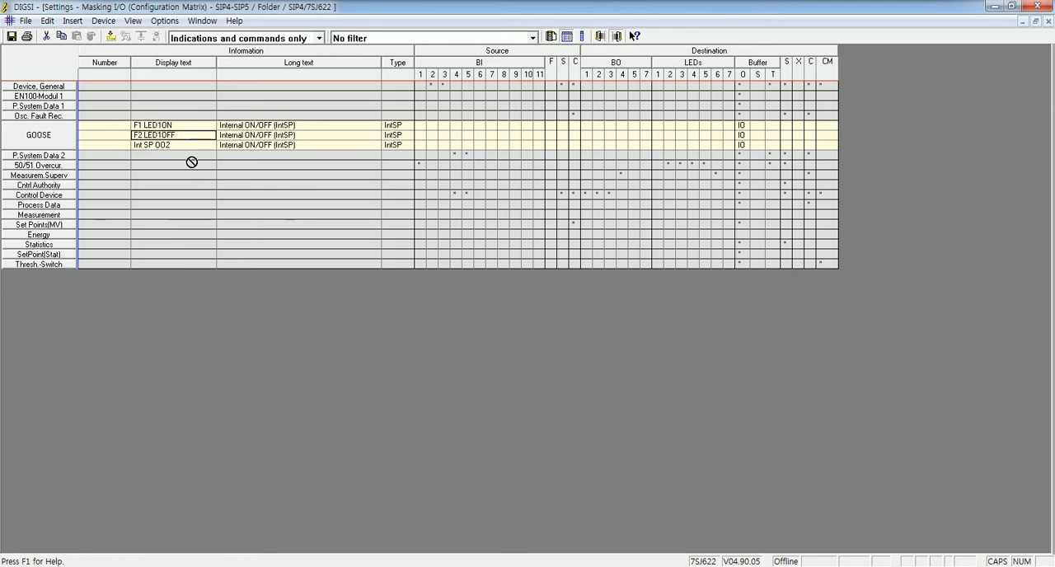
- Copy the display texts F1 LED1ON and F2 LED1OFF into the long texts of the same indications
left_click(184, 125)
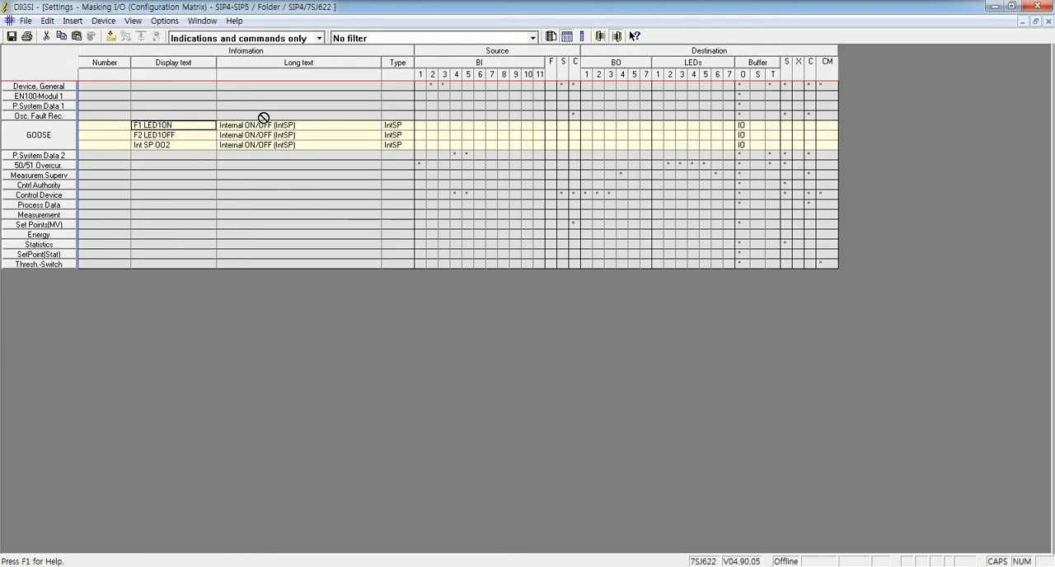
left_click(266, 125)
type("F1 LED1ON")
left_click(202, 137)
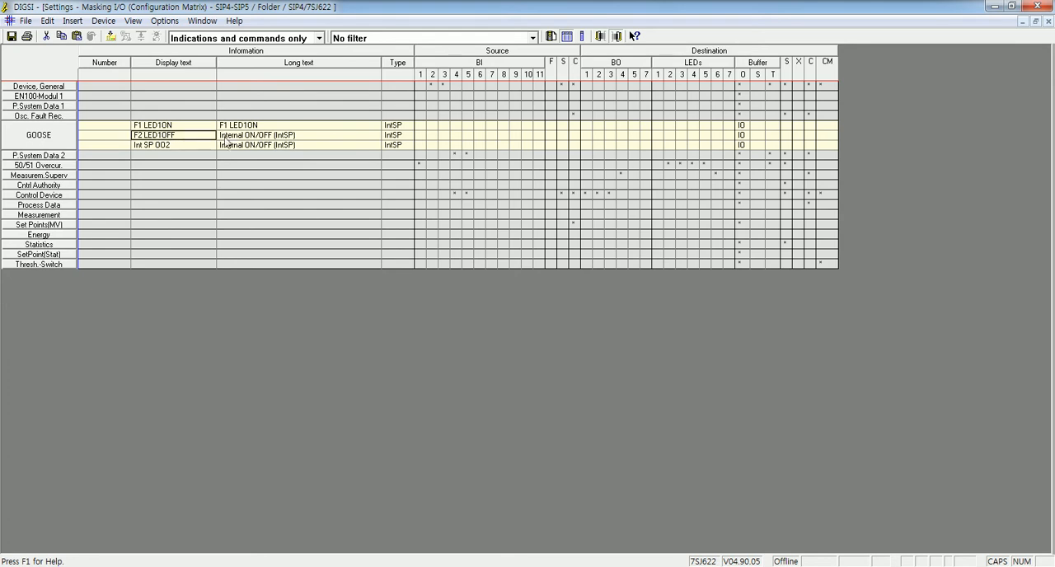
key("ctrl+c")
left_click(244, 137)
key("ctrl+v")
- Name the third GOOSE indication LED 1 in both its display text and long text
left_click(176, 146)
left_click(175, 146)
type("L")
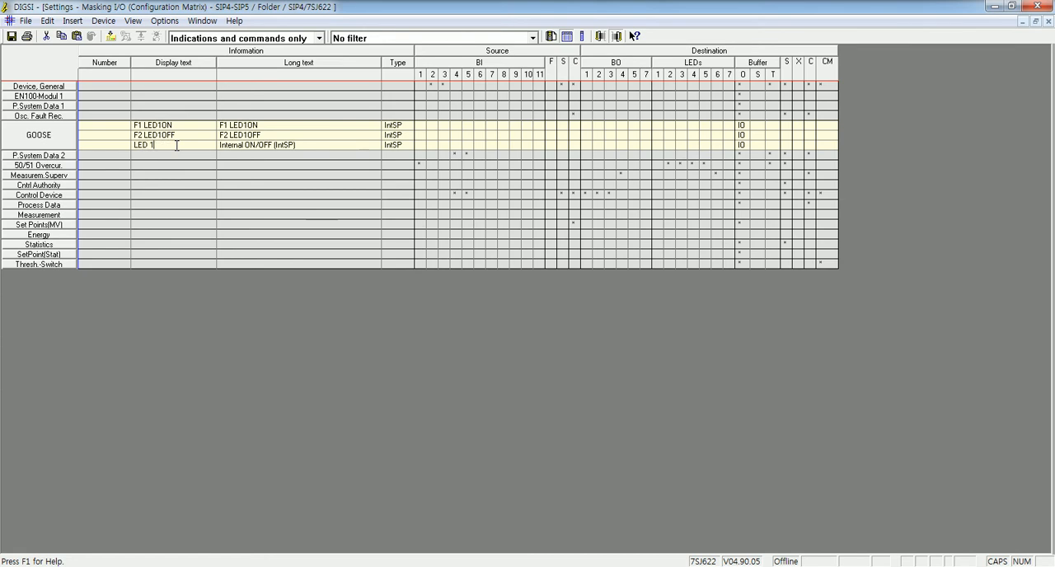
left_click(164, 147)
left_click(261, 147)
key("ctrl+v")
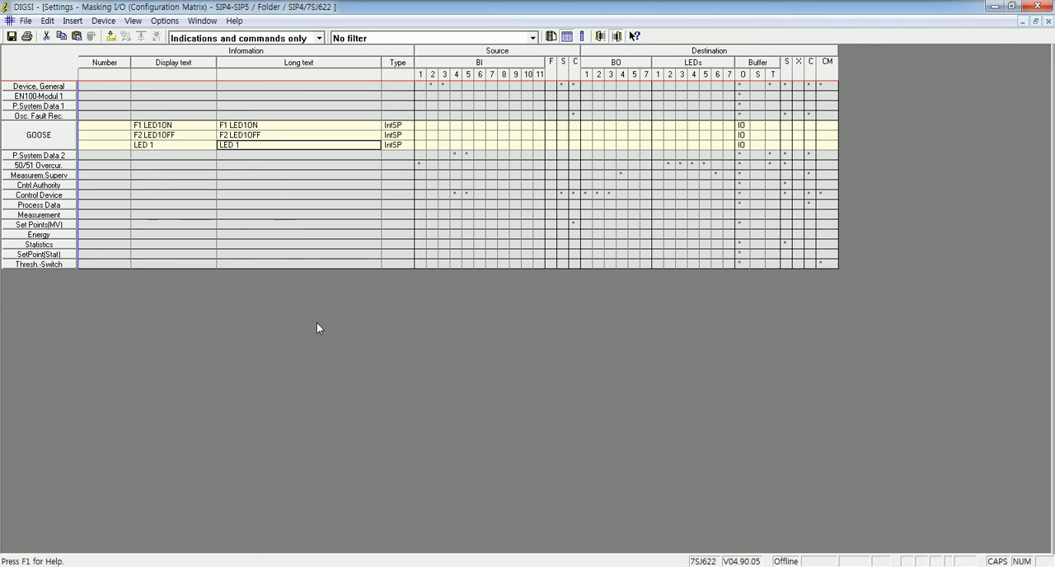
- Assign function key 1 as the source of F1 LED1ON and function key 2 as the source of F2 LED1OFF
left_click(550, 125)
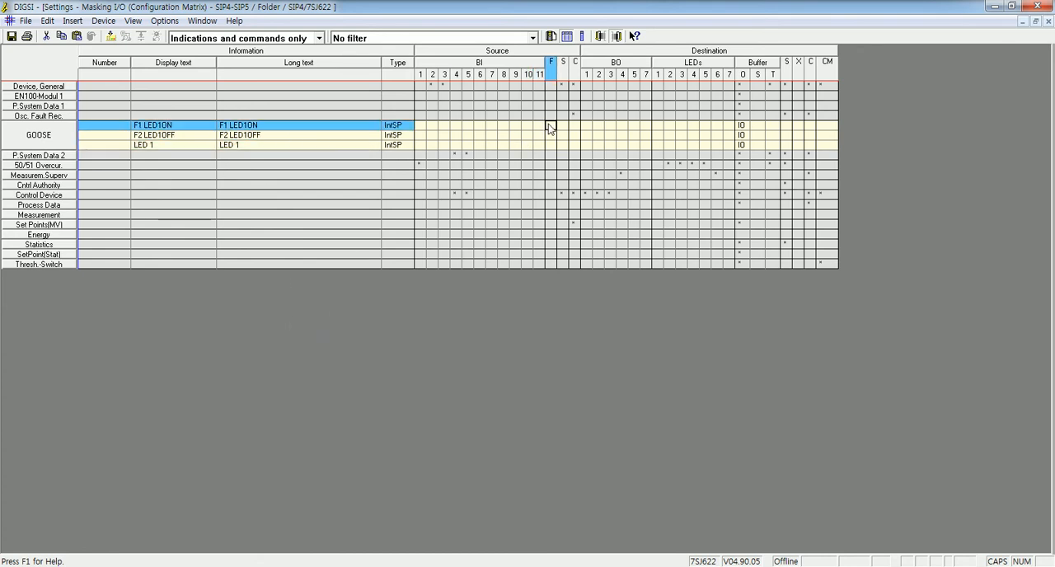
right_click(549, 124)
left_click(593, 133)
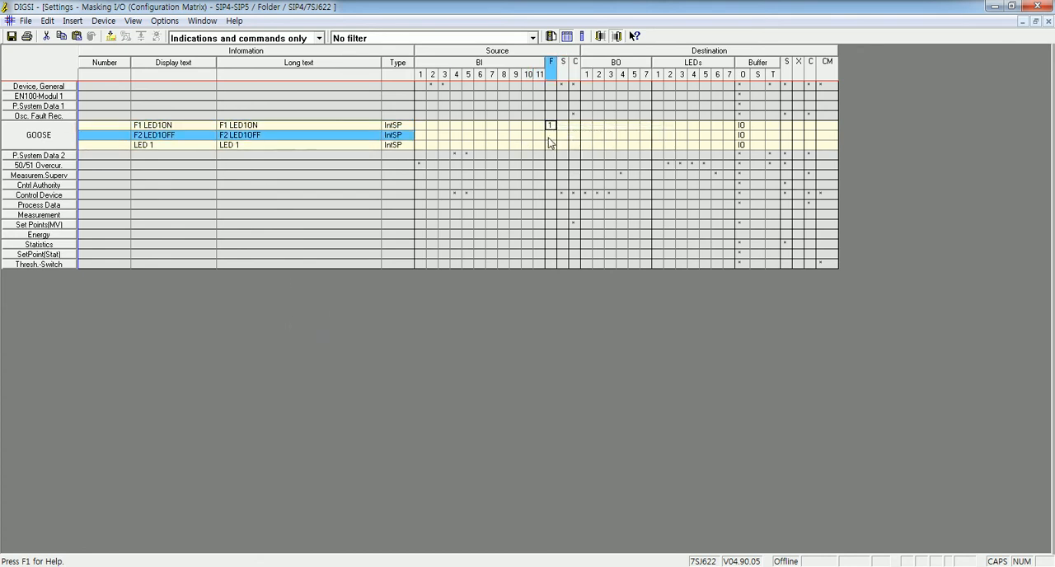
right_click(549, 135)
left_click(597, 161)
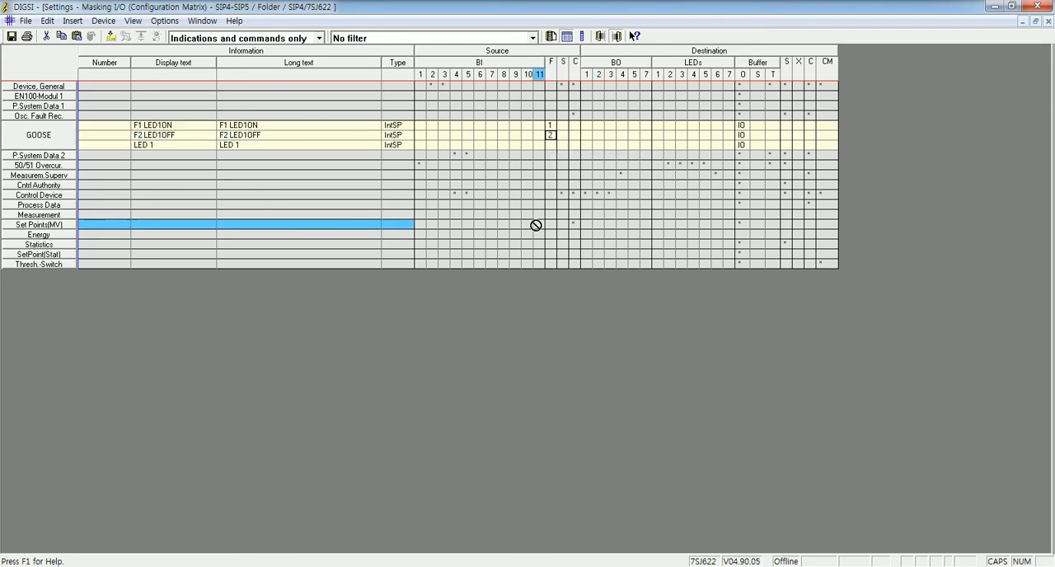
- Route the LED 1 indication to LED 1 as a destination with the option U (Unlatched)
left_click(240, 146)
left_click(657, 147)
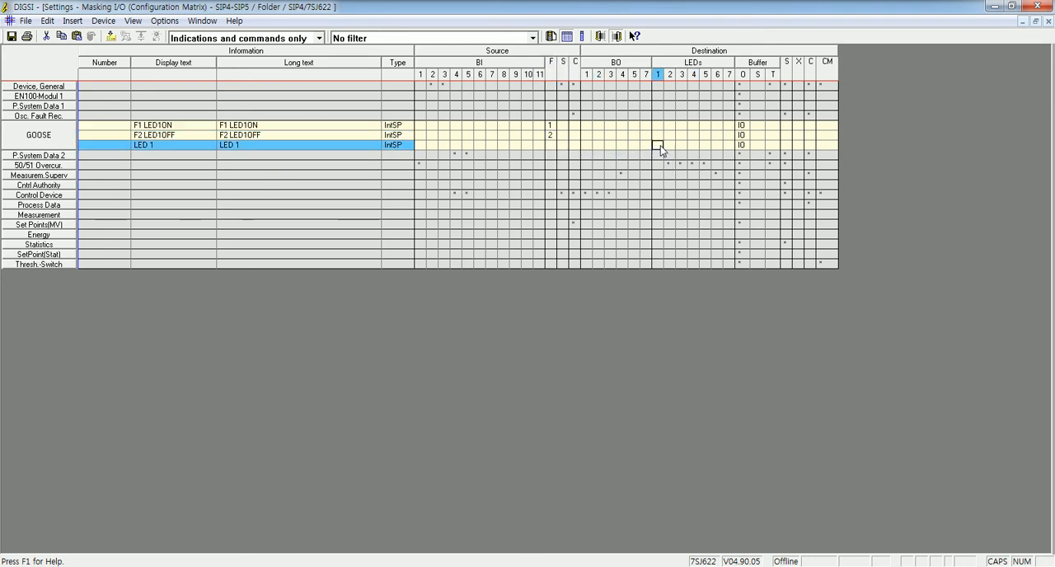
left_click(716, 146)
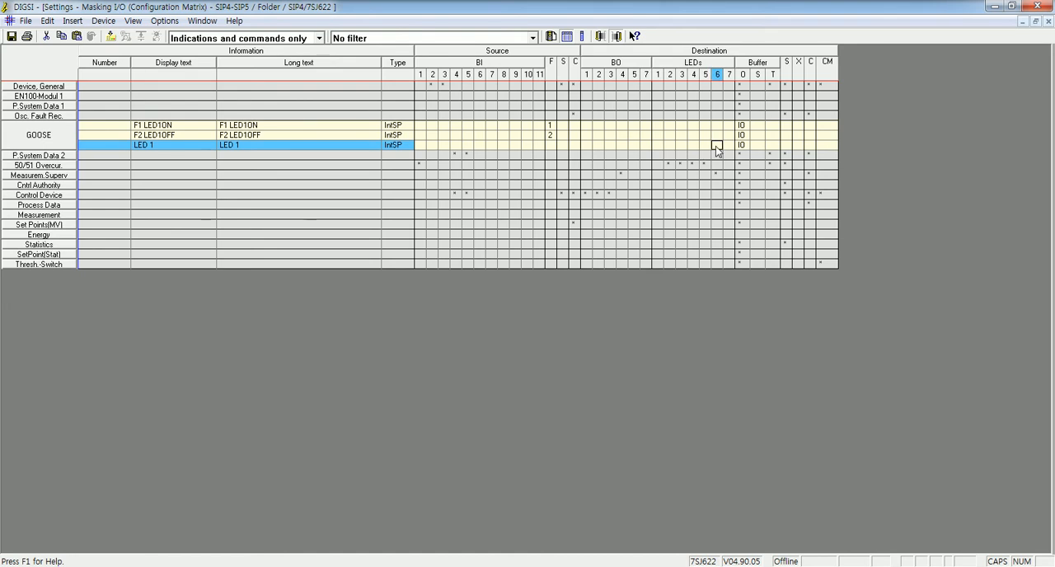
right_click(657, 146)
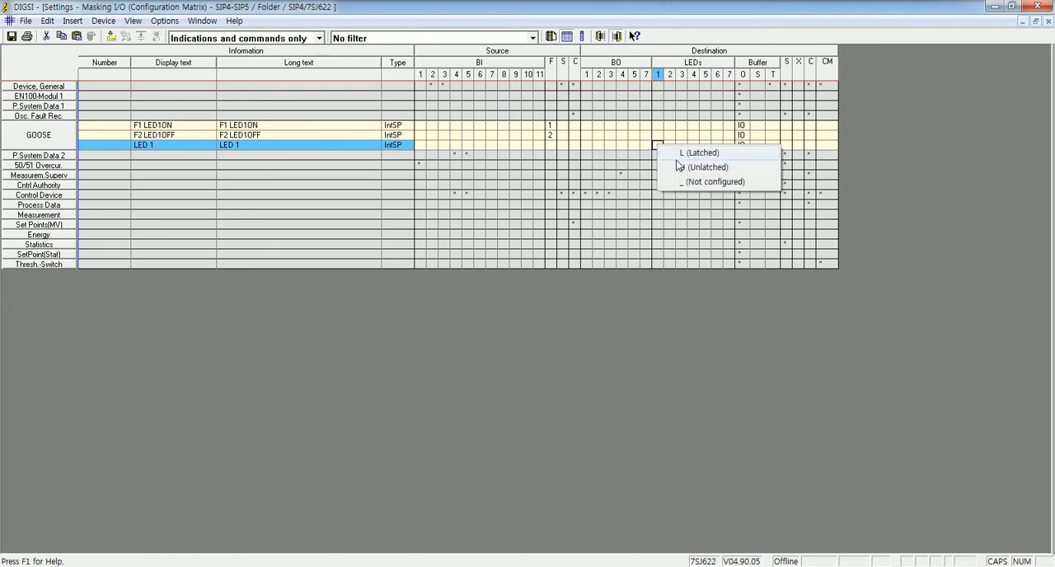
left_click(681, 168)
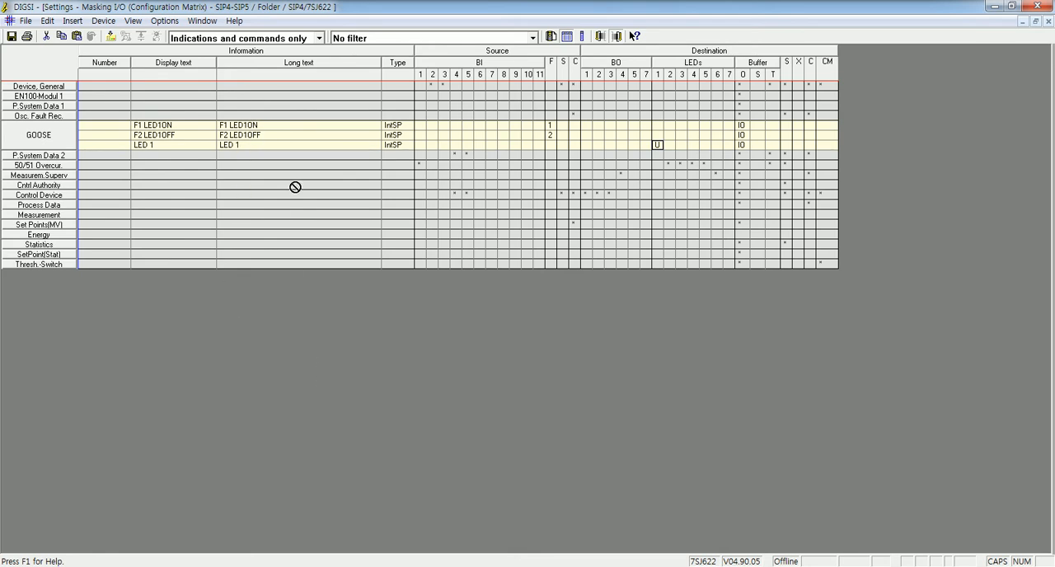
- Configure CFC (C) as a destination for both F1 LED1ON and F2 LED1OFF
left_click(809, 126)
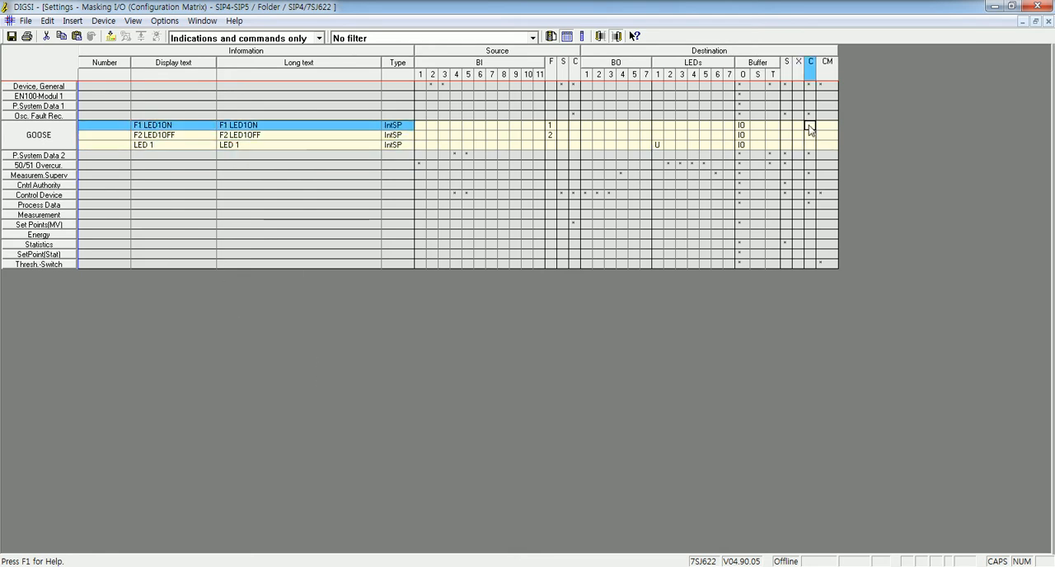
left_click(356, 126)
left_click(304, 138)
left_click(811, 124)
right_click(812, 124)
left_click(834, 133)
left_click(810, 134)
right_click(810, 134)
left_click(841, 144)
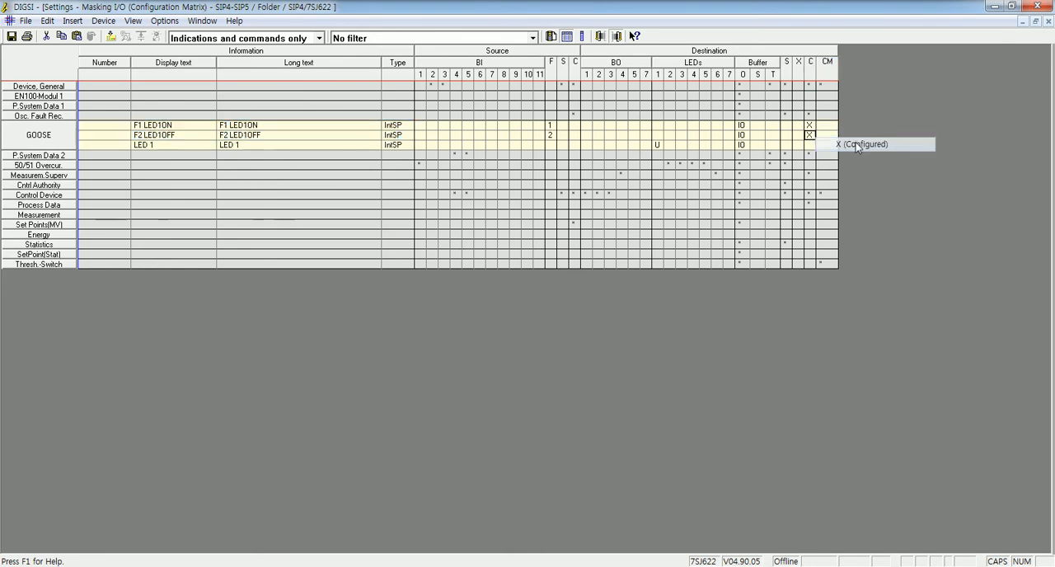
- Configure CFC (C) as the source of the LED 1 indication
left_click_drag(247, 151, 582, 146)
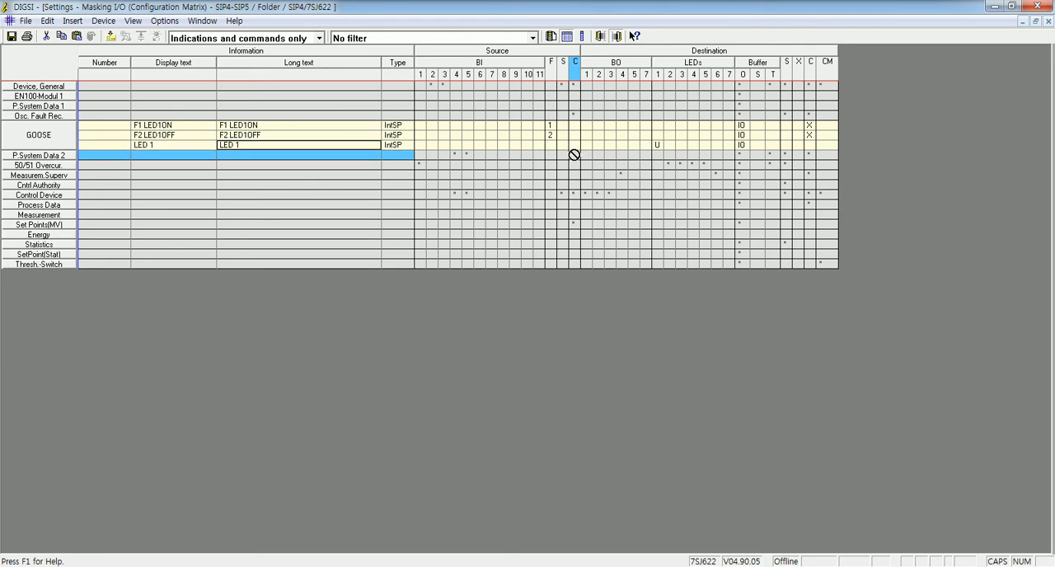
left_click(577, 145)
right_click(576, 146)
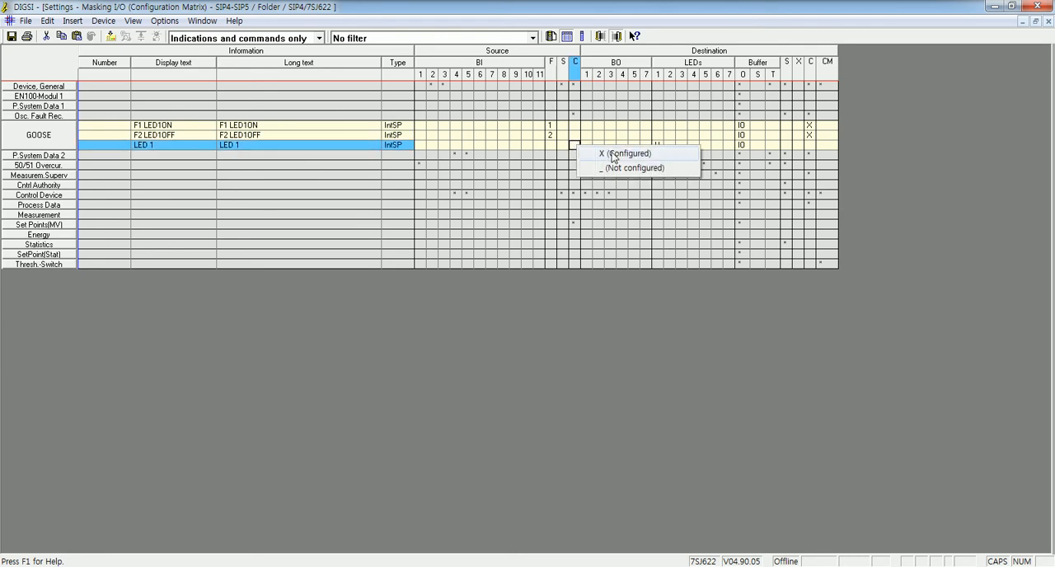
left_click(612, 154)
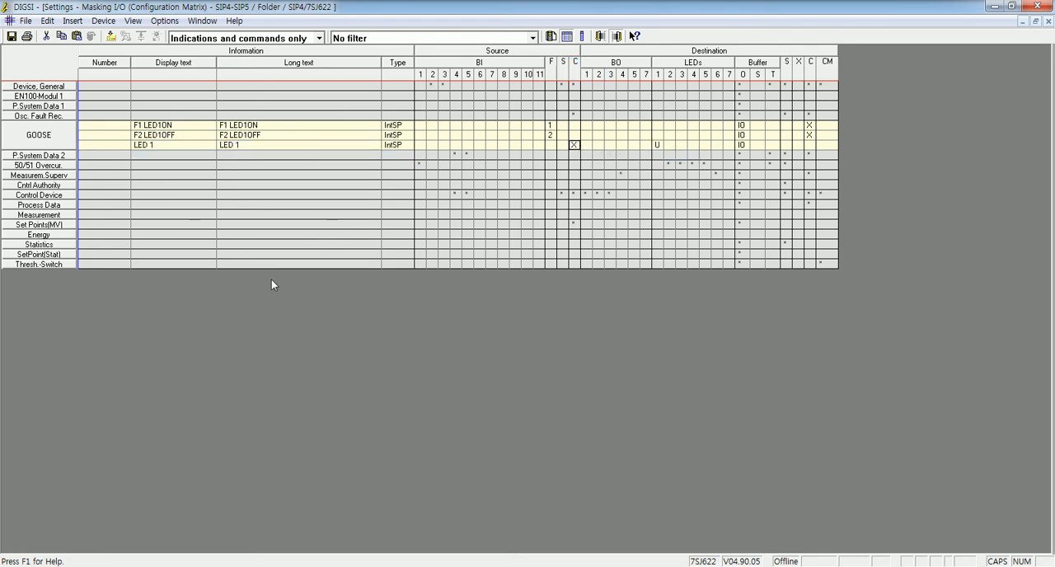
- Route the LED 1 indication to the system interface (S) as a destination, with LED1 as its IEC 61850 logical node prefix
left_click_drag(157, 150, 788, 150)
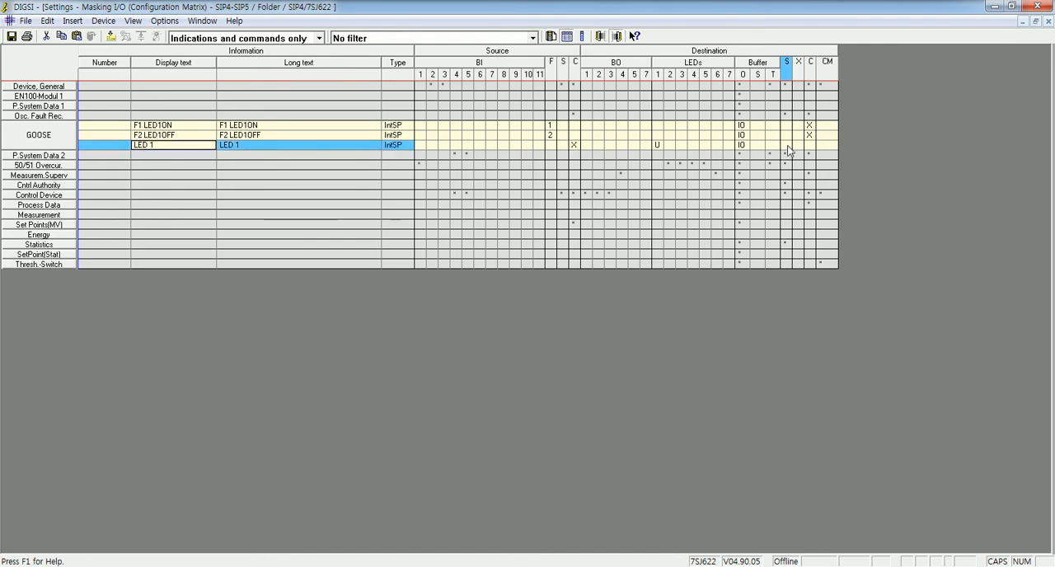
right_click(788, 150)
left_click(816, 151)
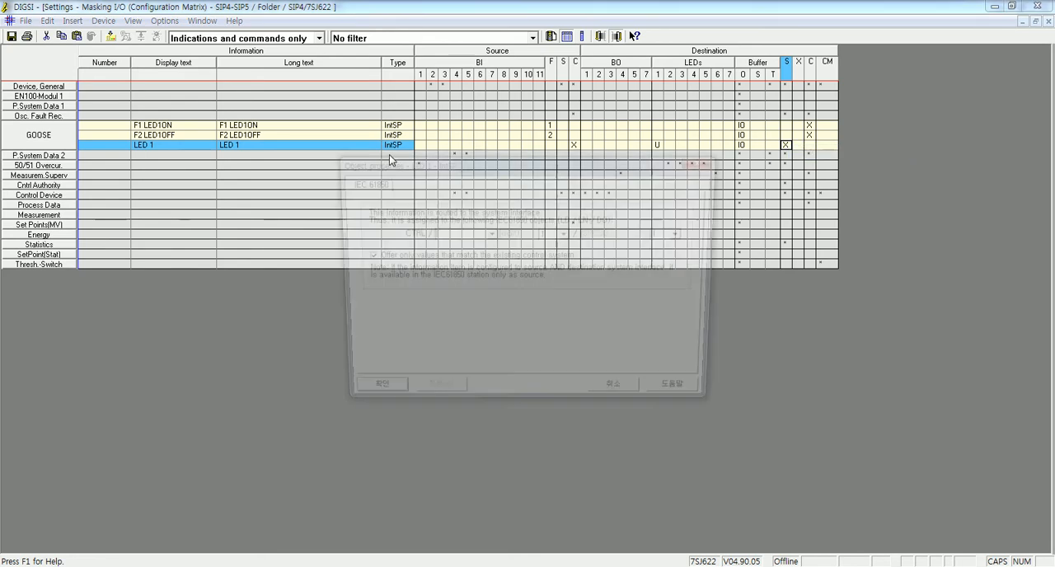
type("LED1")
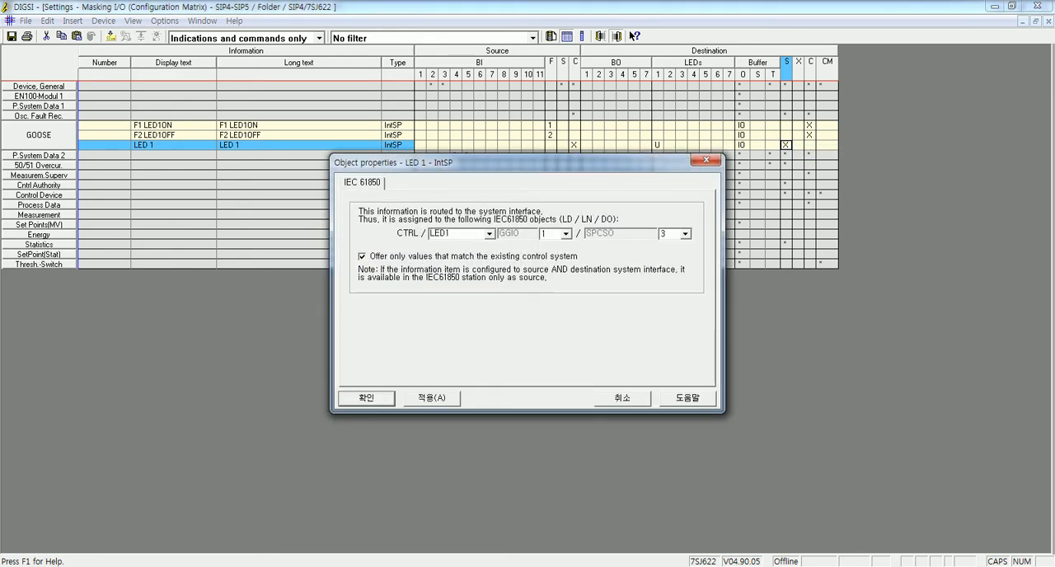
left_click(431, 398)
left_click(366, 398)
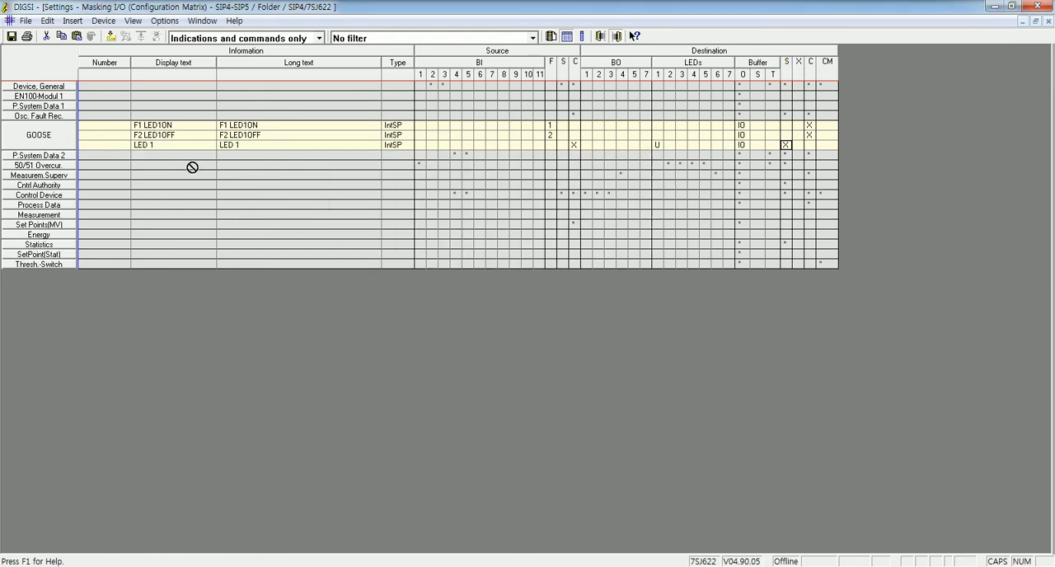
- Add two external Single Point ON/OFF (ExSP) annunciations from the information catalog to the GOOSE group below LED 1
left_click(153, 146)
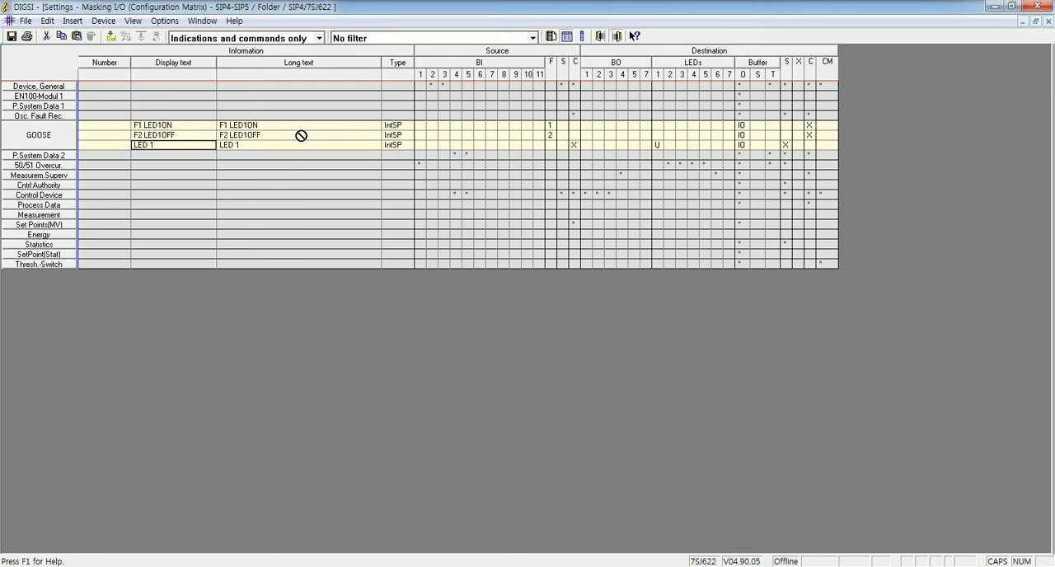
left_click(550, 37)
left_click(503, 227)
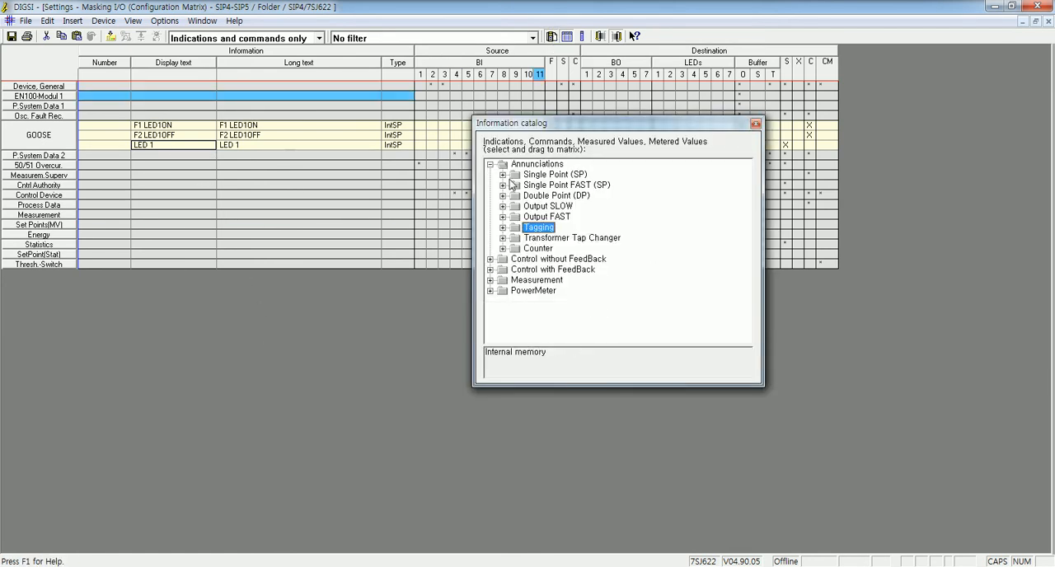
left_click(502, 174)
left_click(577, 197)
left_click_drag(599, 208, 228, 151)
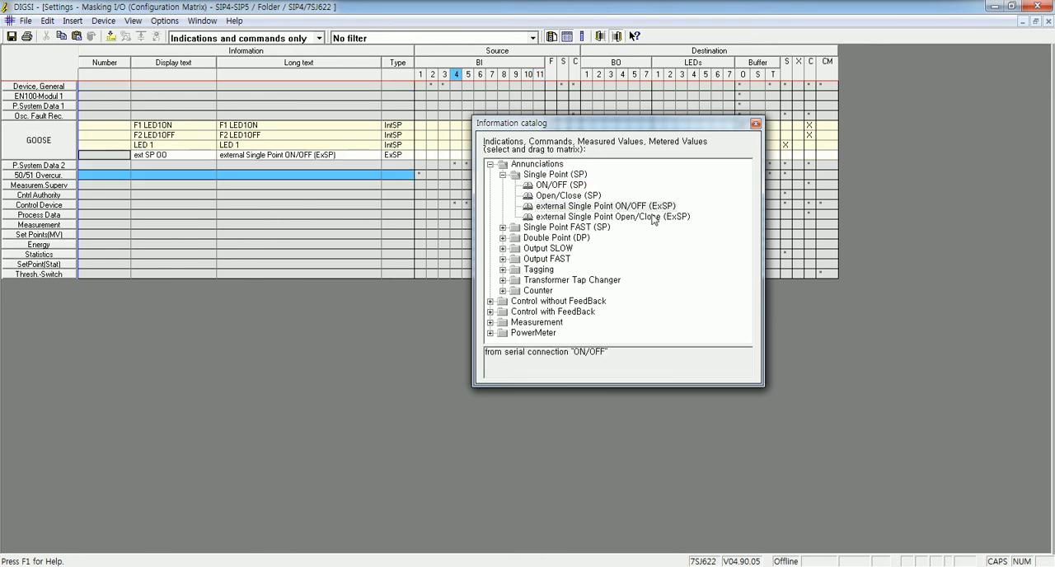
left_click_drag(644, 208, 178, 157)
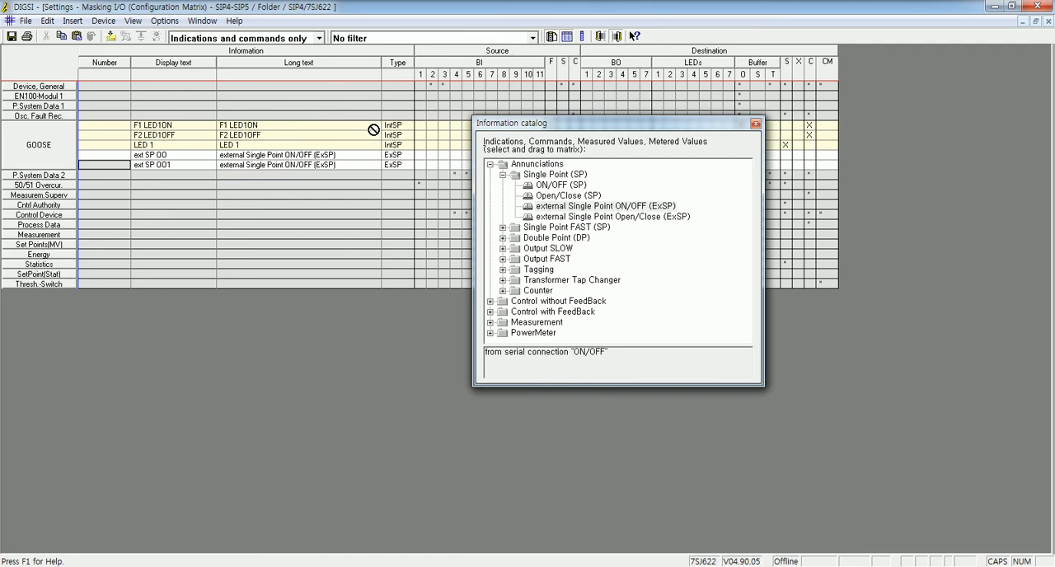
left_click(755, 124)
- Set the display texts of the two external single points to ext LED4 and ext LED6
left_click(182, 156)
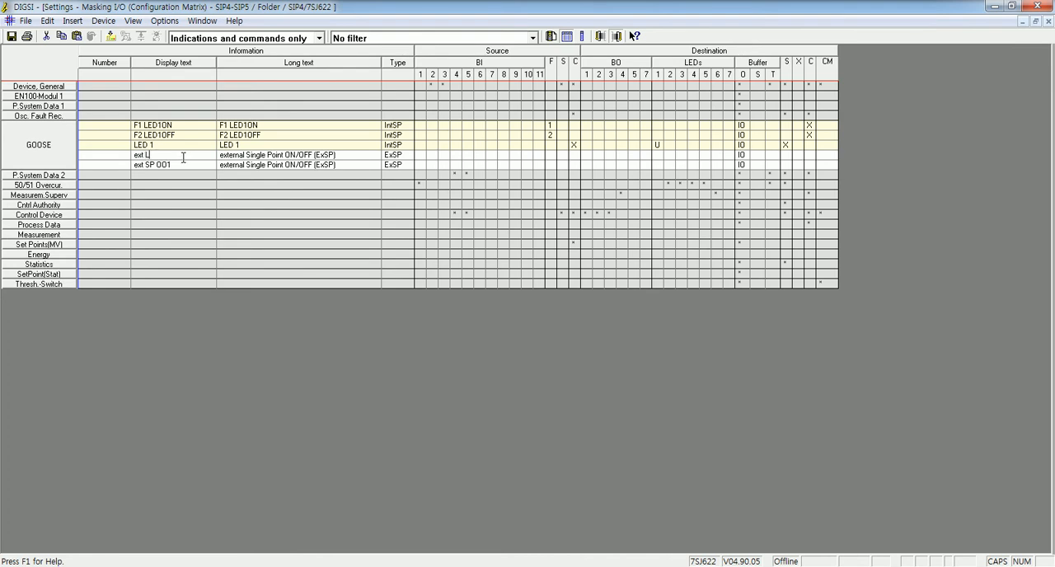
type("4")
left_click(175, 167)
left_click(179, 168)
left_click(178, 164)
key("Return")
left_click(200, 155)
- Set the long text of ext LED4 to "external LED 4 from SIP5_1"
double_click(337, 156)
key("BackSpace")
key("BackSpace")
key("BackSpace")
key("BackSpace")
key("BackSpace")
key("BackSpace")
key("BackSpace")
key("BackSpace")
key("BackSpace")
key("BackSpace")
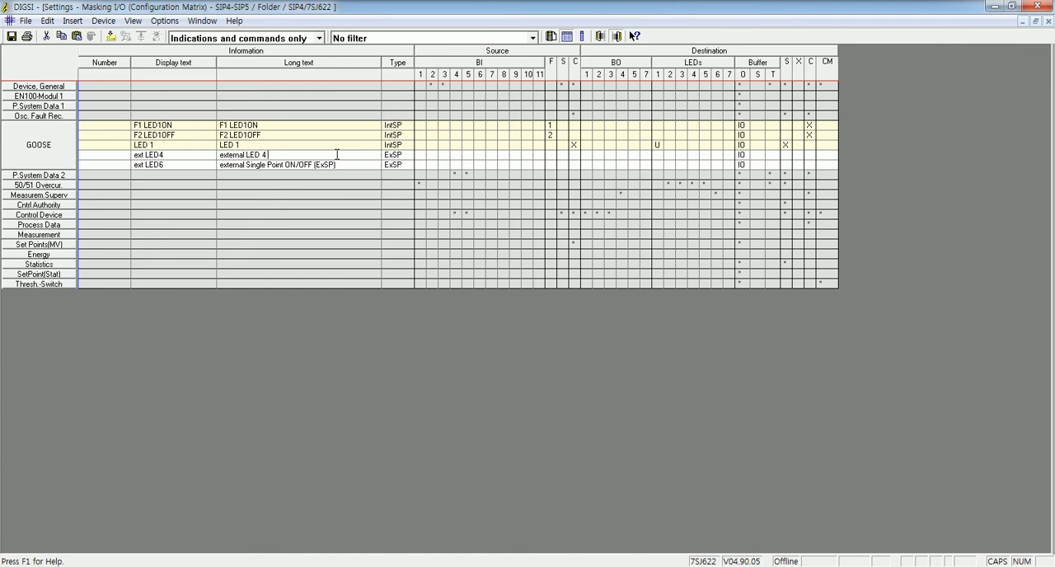
type("LED 4 fRom SIP5_1")
key("Return")
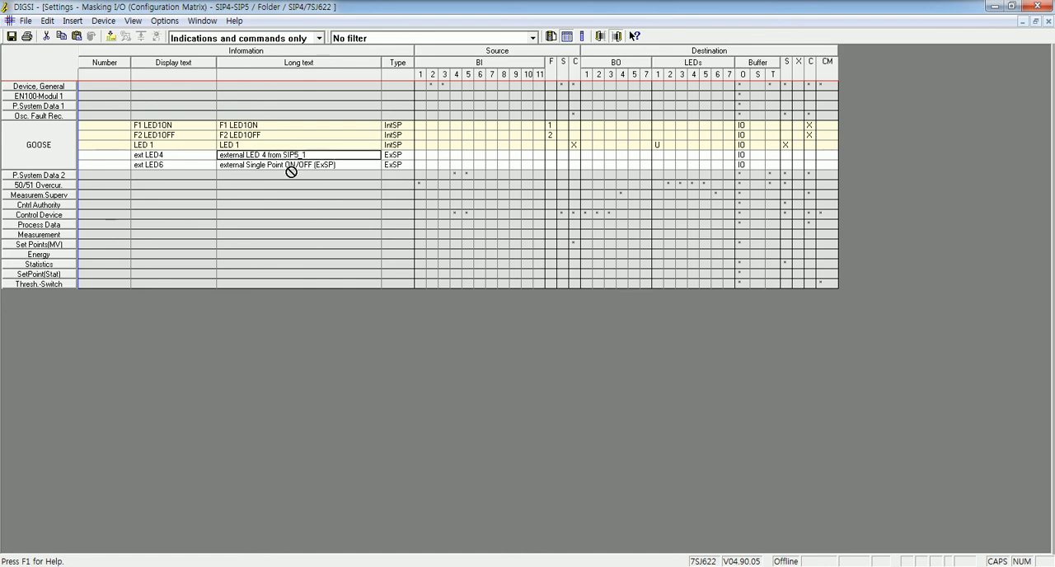
- Copy the ext LED4 long text into ext LED6 and adapt it to "external LED 6 from SIP5_2"
left_click(349, 165)
type("external LED 4 from SIP5_1")
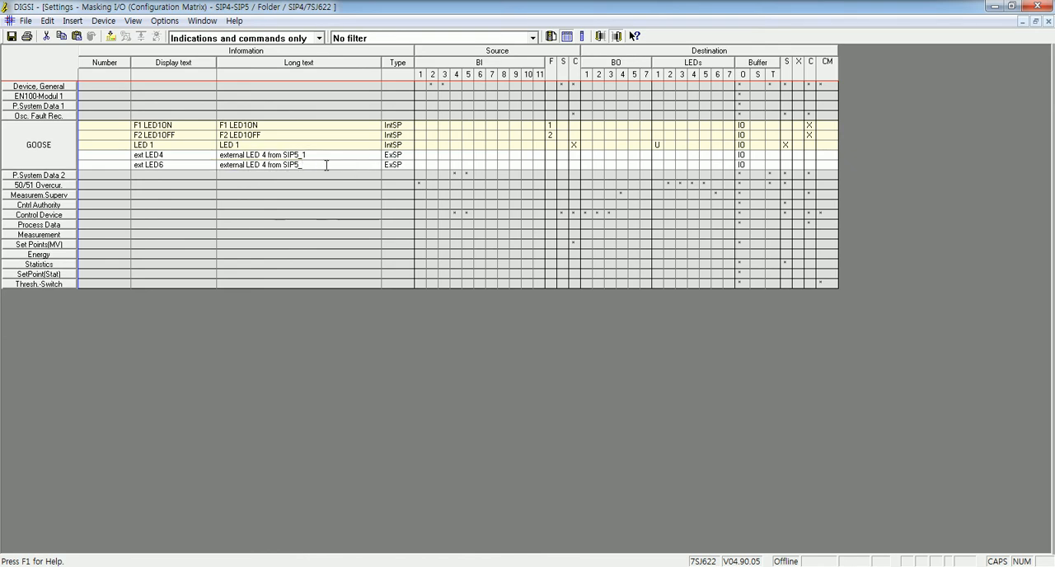
type("2")
left_click(267, 165)
key("BackSpace")
type("6")
left_click(284, 165)
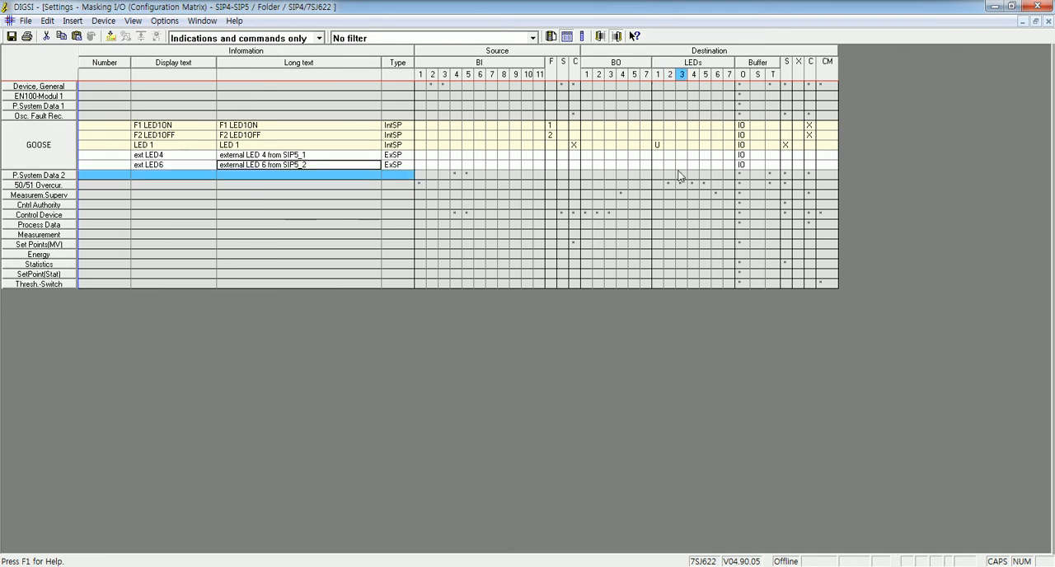
- Route ext LED4 to LED 4 and ext LED6 to LED 6 as destinations, both U (Unlatched)
left_click(714, 154)
left_click(695, 154)
right_click(694, 159)
left_click(715, 174)
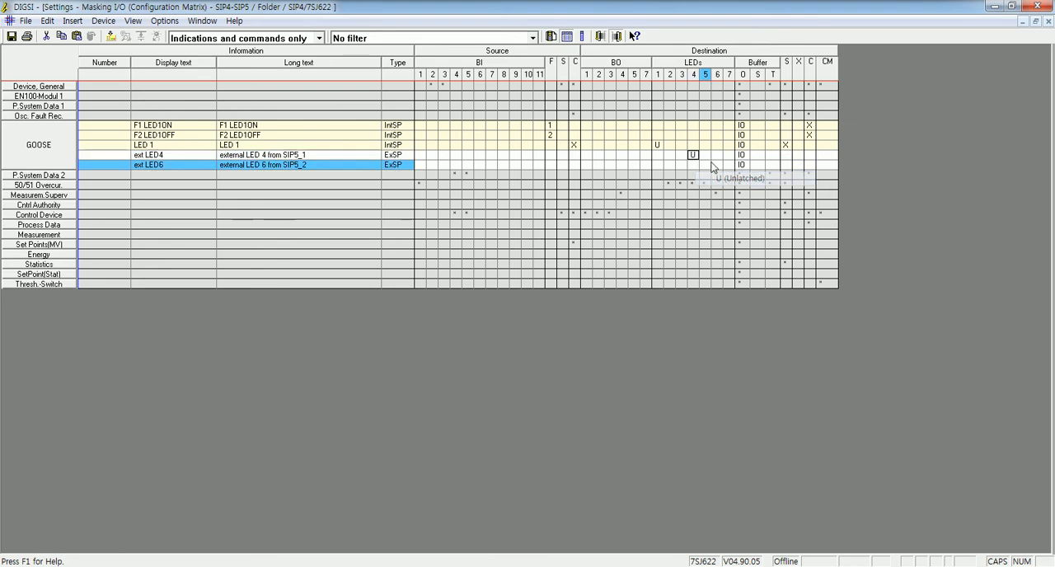
left_click(716, 164)
right_click(717, 164)
left_click(755, 187)
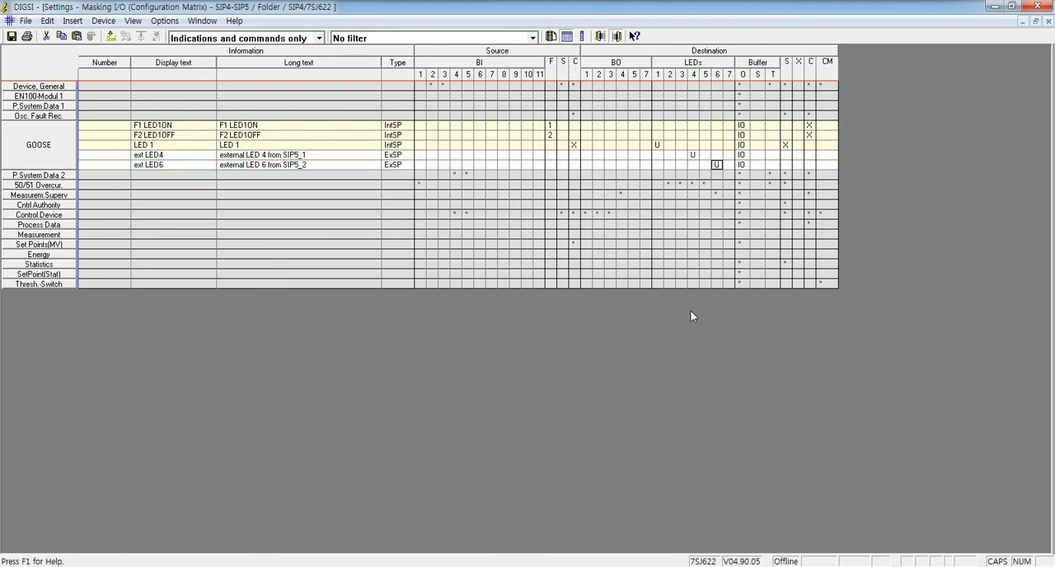
left_click(716, 154)
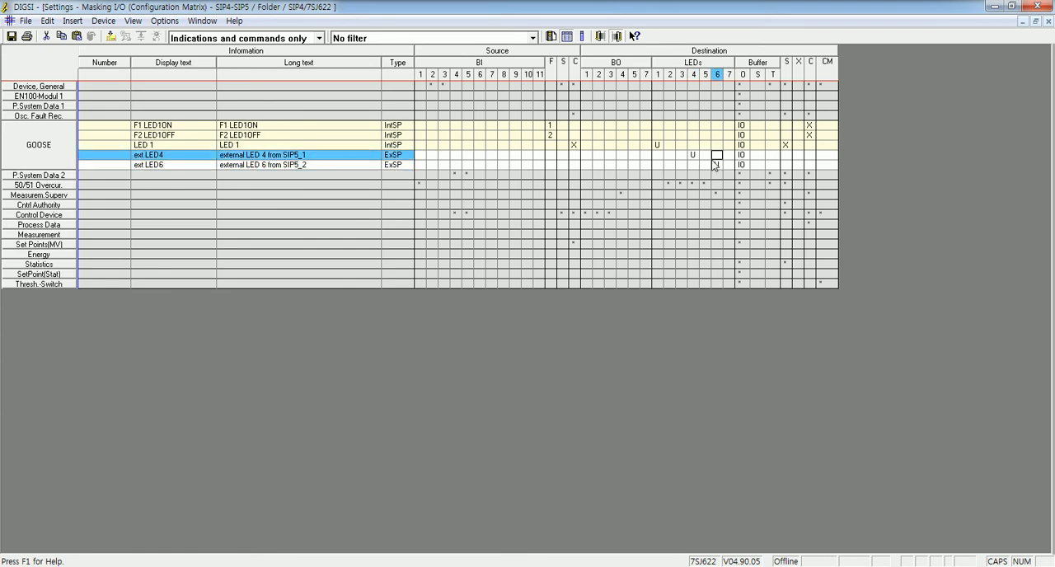
- Configure the system interface (S) as the source of ext LED6, with IEC 61850 prefix LED4 and SPCSO number 1, without restricting the offered values
left_click_drag(243, 161, 244, 248)
left_click(178, 147)
left_click_drag(181, 167, 583, 72)
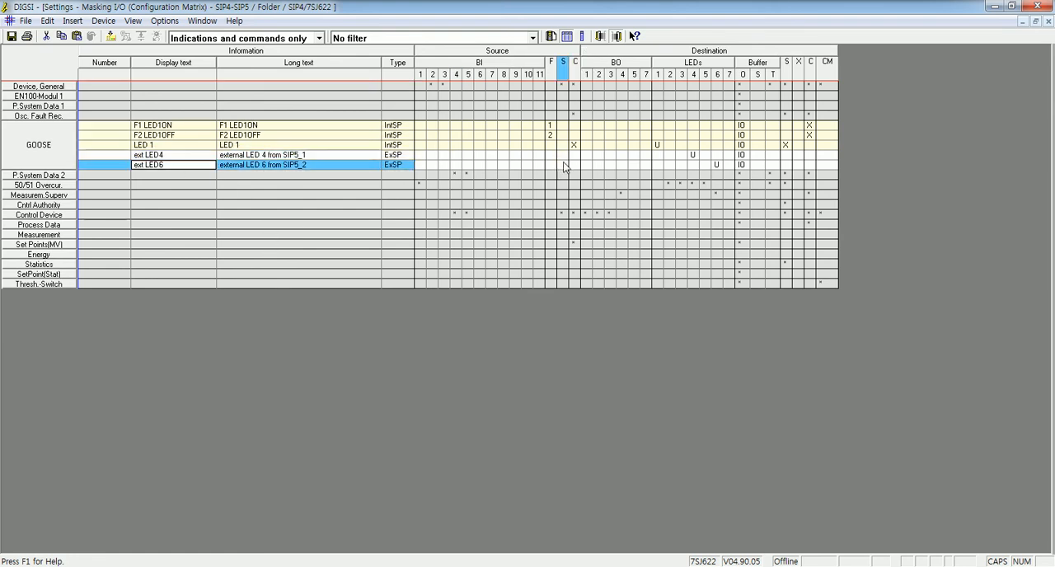
left_click(565, 168)
right_click(566, 173)
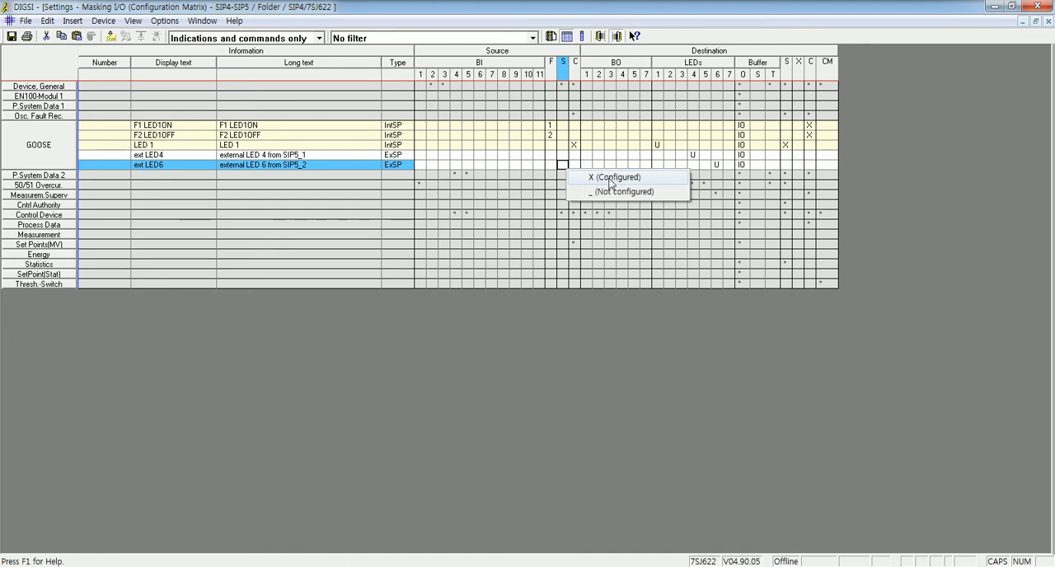
left_click(610, 180)
type("LED4")
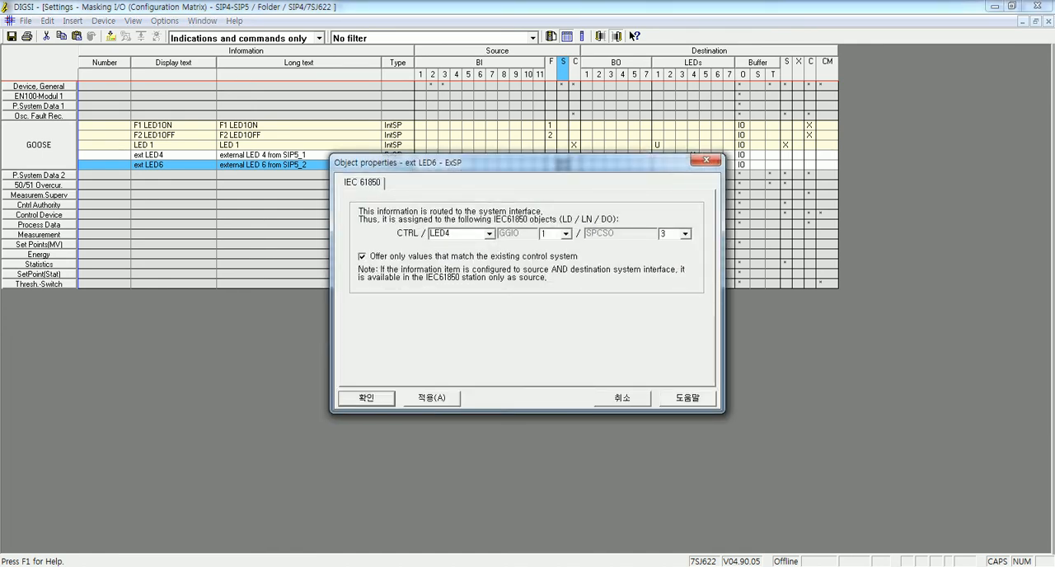
left_click(507, 258)
left_click(684, 234)
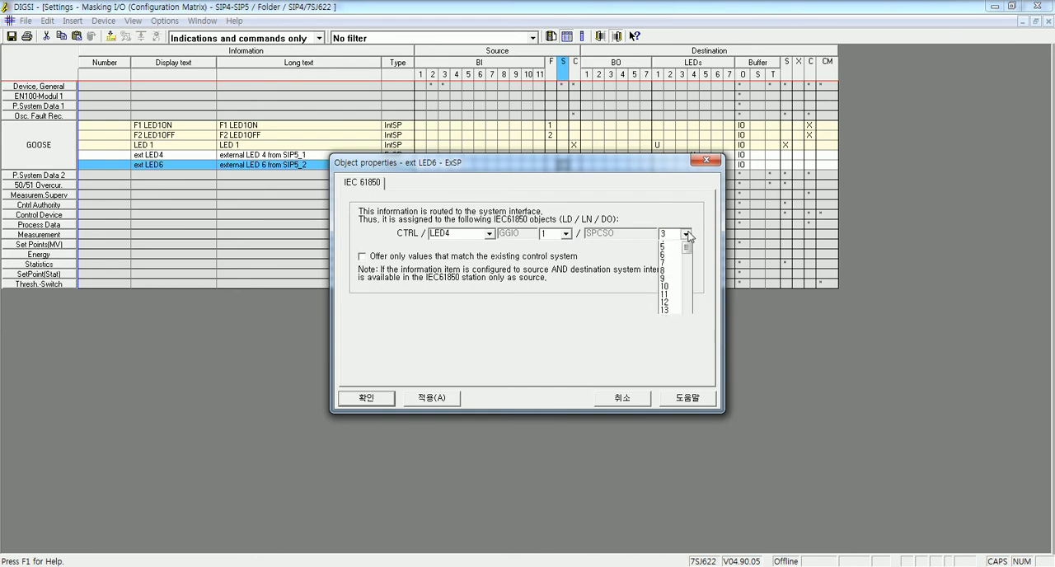
left_click(669, 246)
left_click(430, 398)
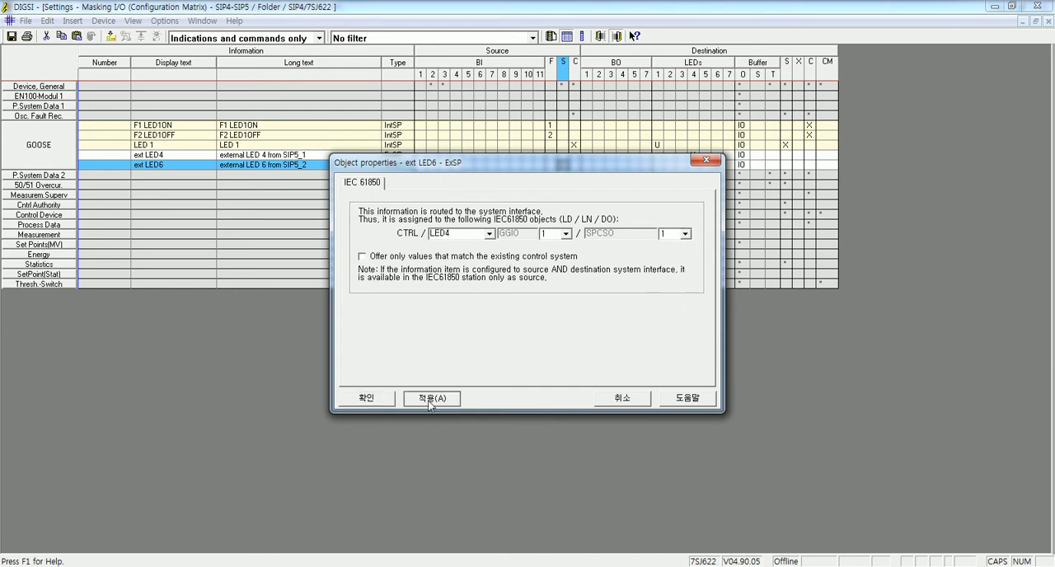
left_click(366, 399)
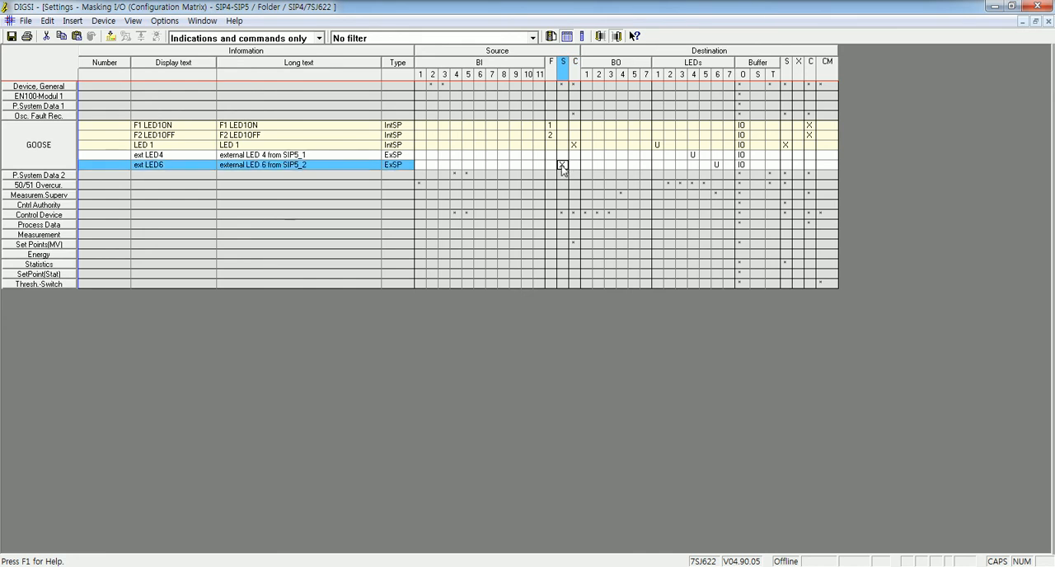
- Set the IEC 61850 prefix of ext LED6 to LED6 with SPCSO number 1, without restricting the offered values
right_click(330, 166)
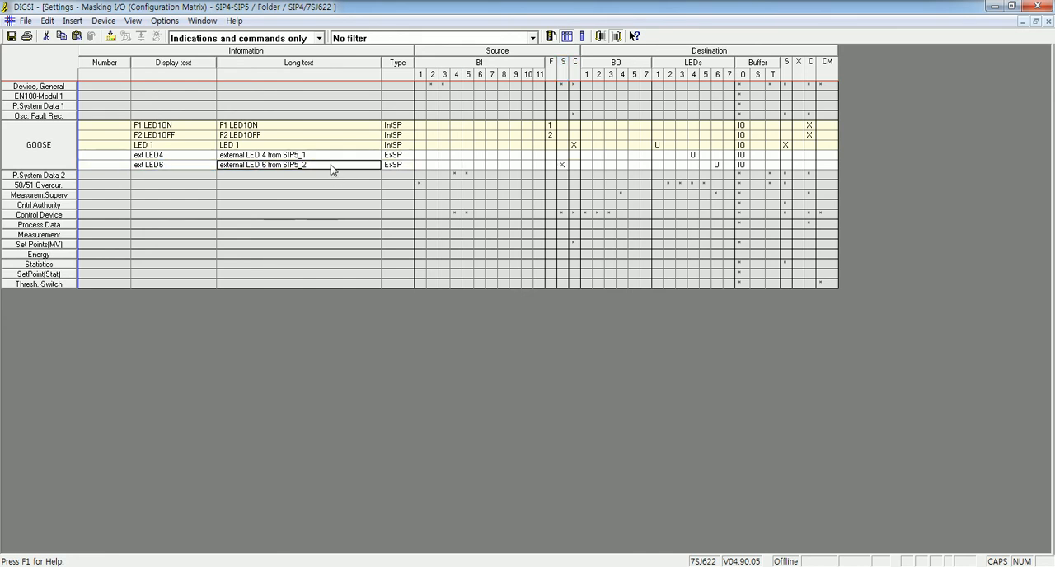
left_click(370, 203)
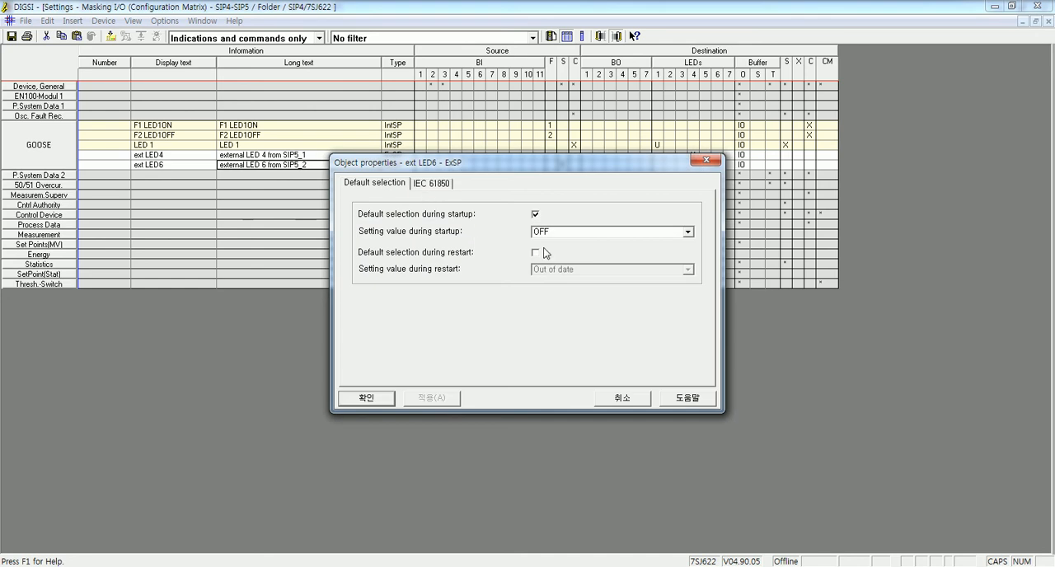
left_click(432, 183)
left_click(458, 234)
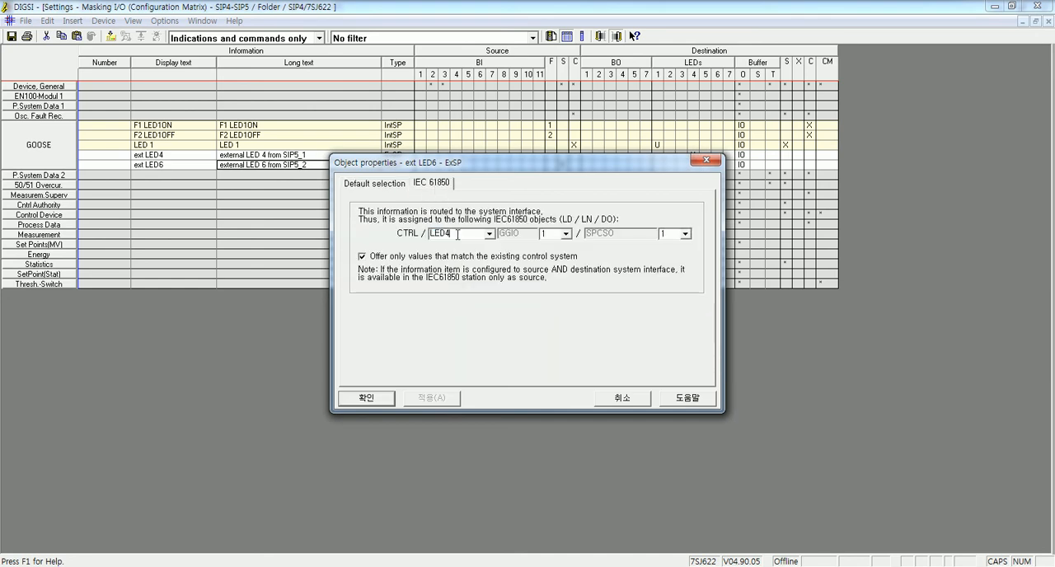
type("6")
left_click(458, 257)
left_click(687, 234)
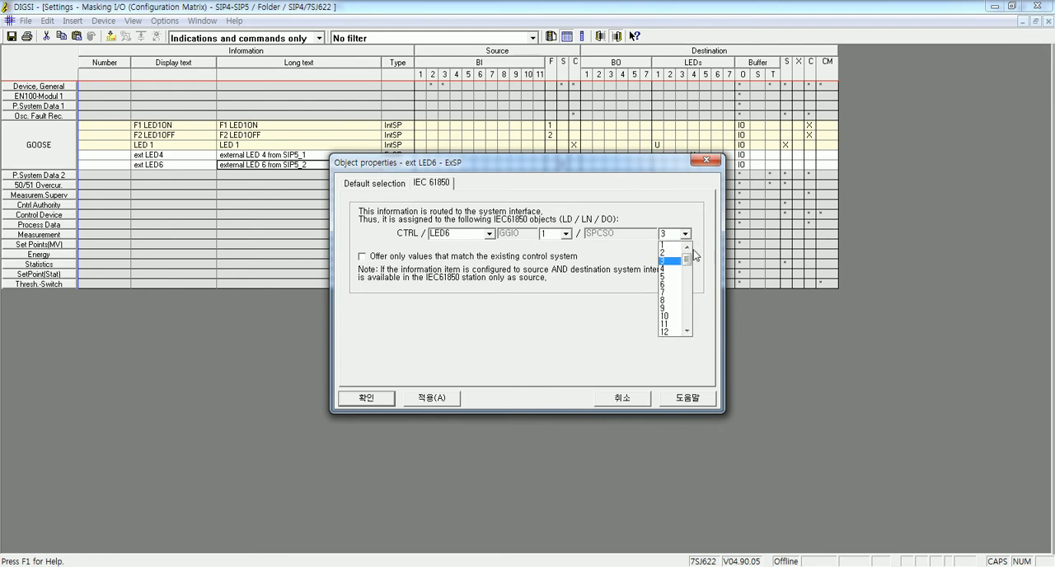
left_click(682, 246)
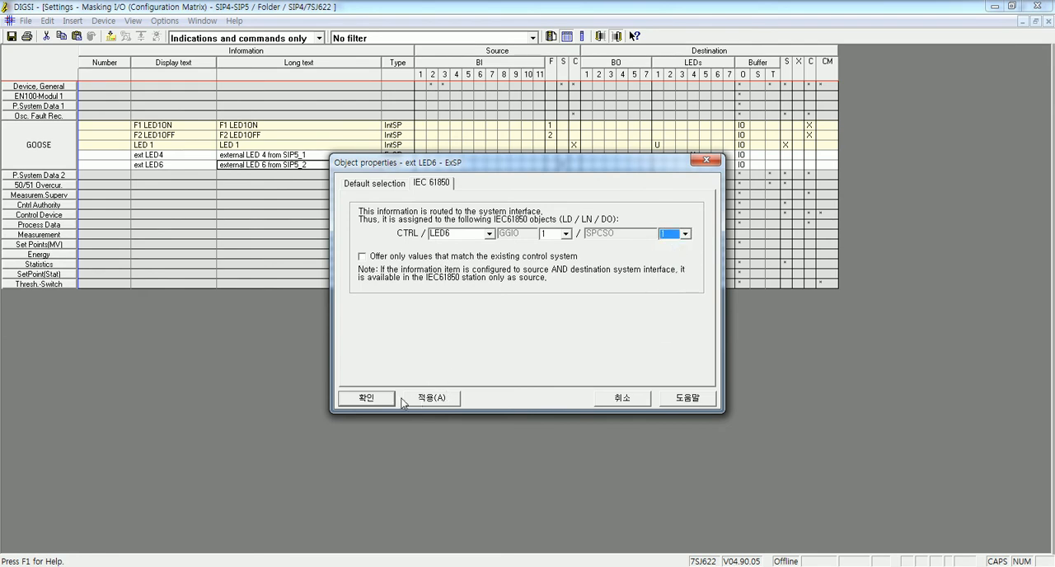
left_click(366, 398)
- Configure the system interface as the source of ext LED4, with IEC 61850 prefix LED4 and SPCSO number 1, without restricting the offered values
left_click(561, 155)
right_click(560, 159)
left_click(587, 161)
type("L")
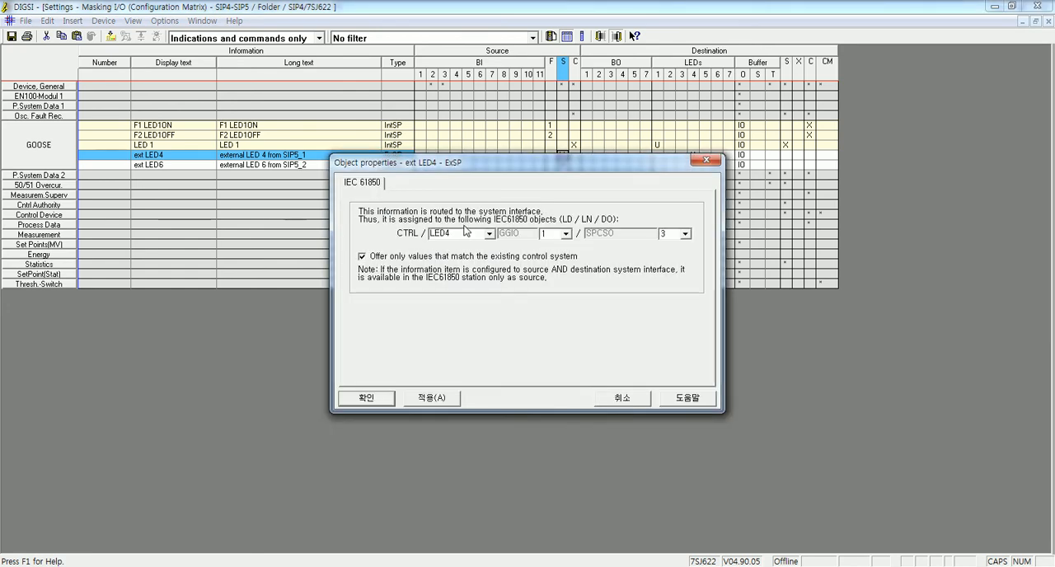
left_click(482, 257)
left_click(684, 233)
left_click(665, 247)
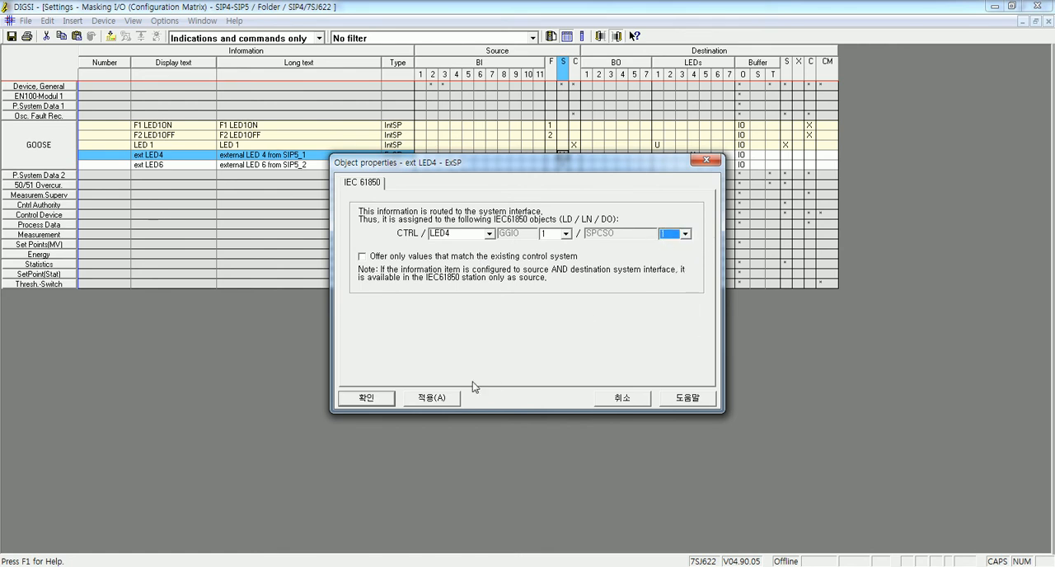
left_click(435, 399)
left_click(368, 398)
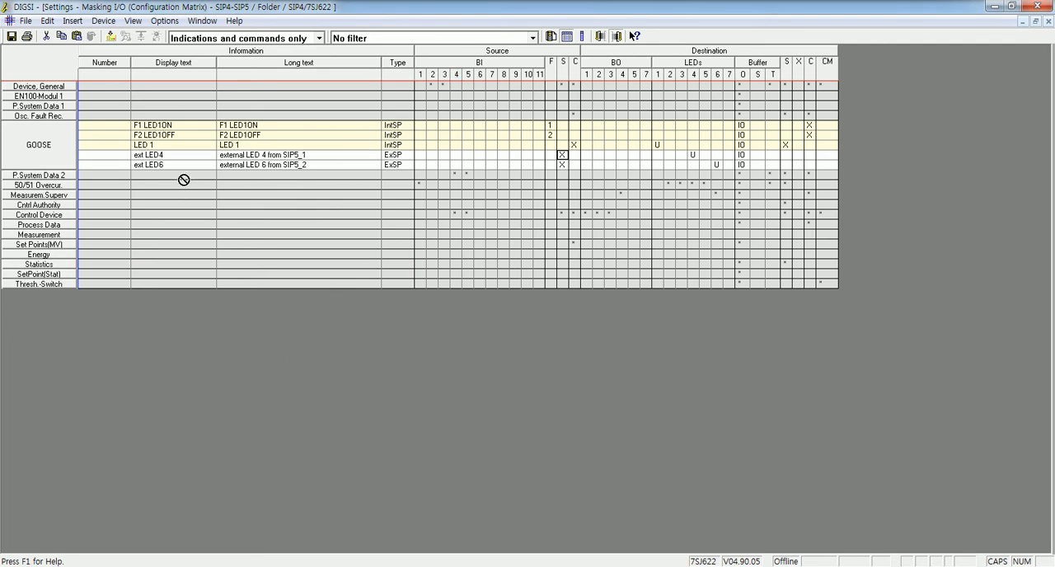
left_click(142, 125)
left_click(146, 136)
left_click(146, 147)
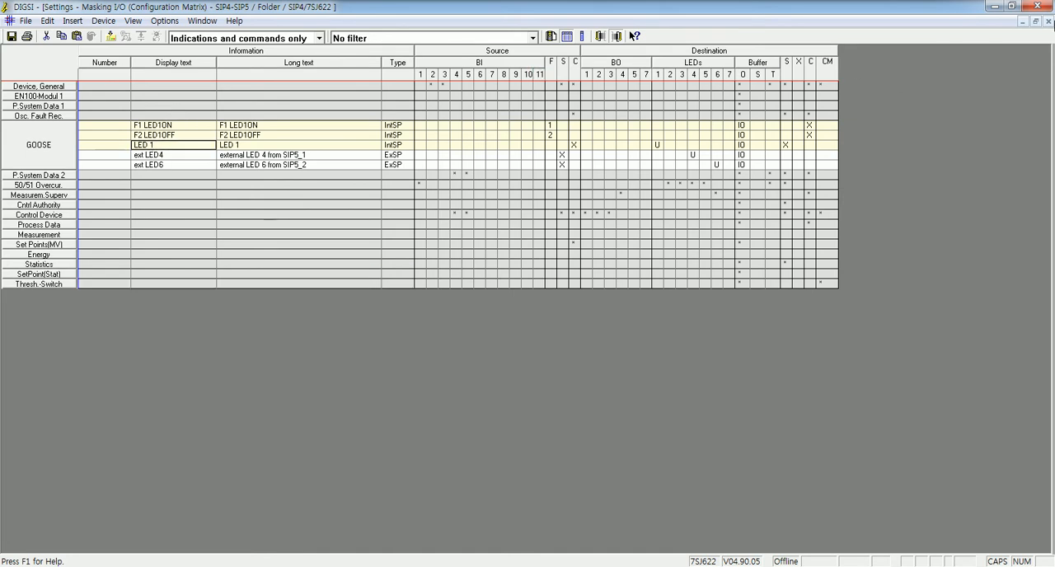
- Close the configuration matrix and insert a new CFC chart named LED1
left_click(1047, 21)
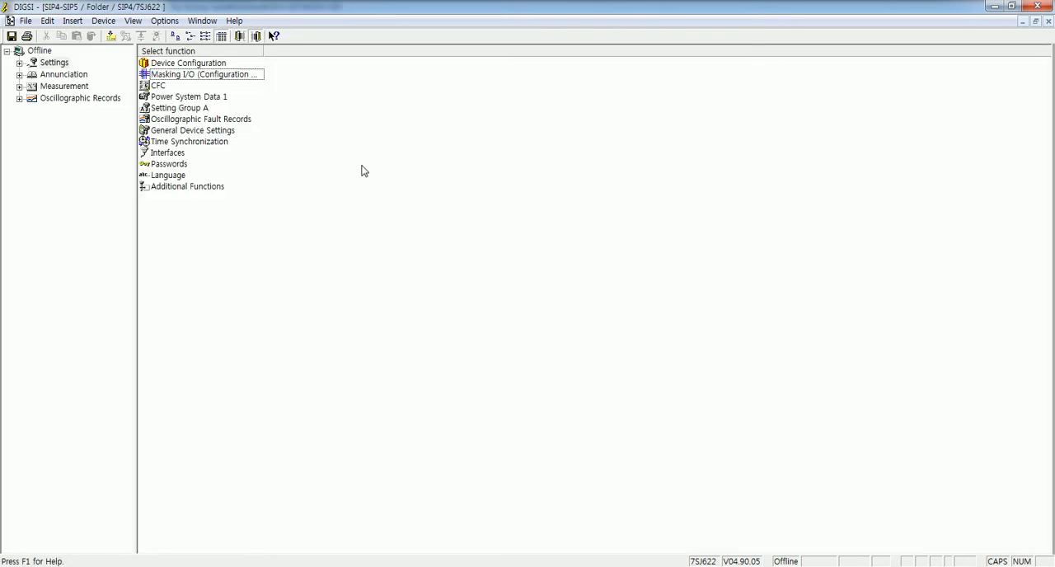
double_click(161, 86)
left_click(303, 92)
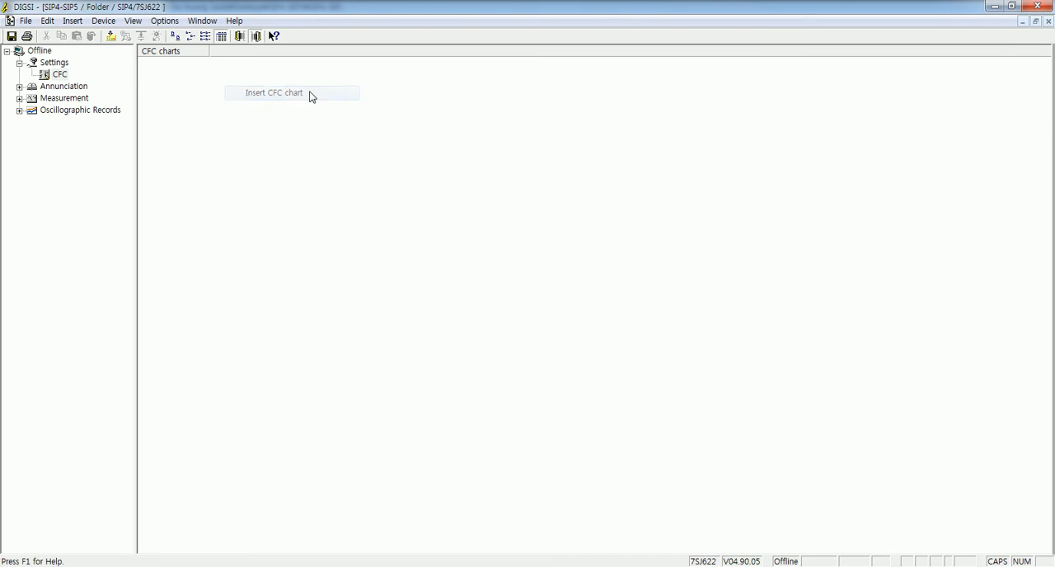
right_click(151, 66)
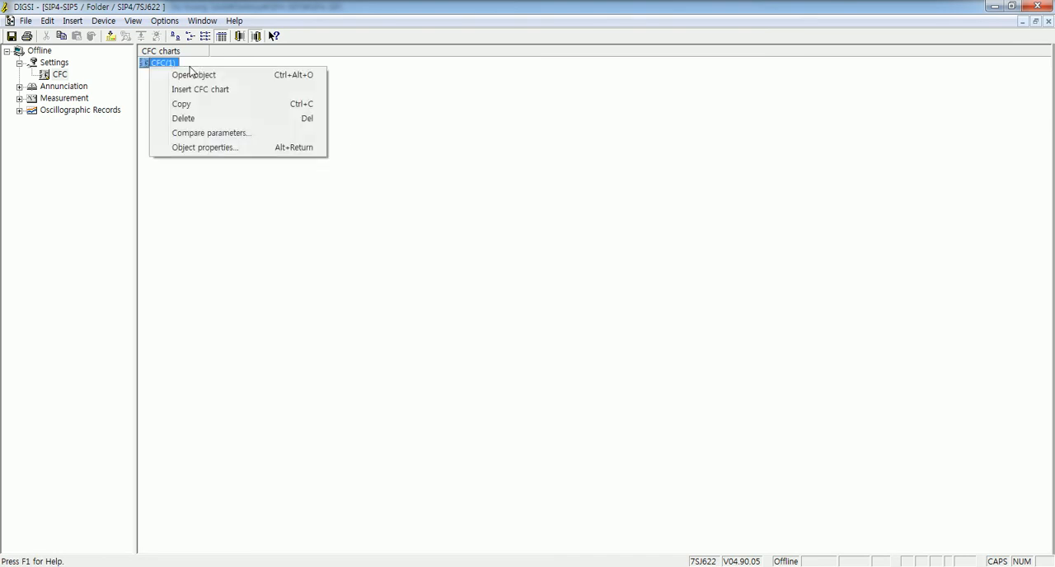
left_click(226, 148)
type("LED1")
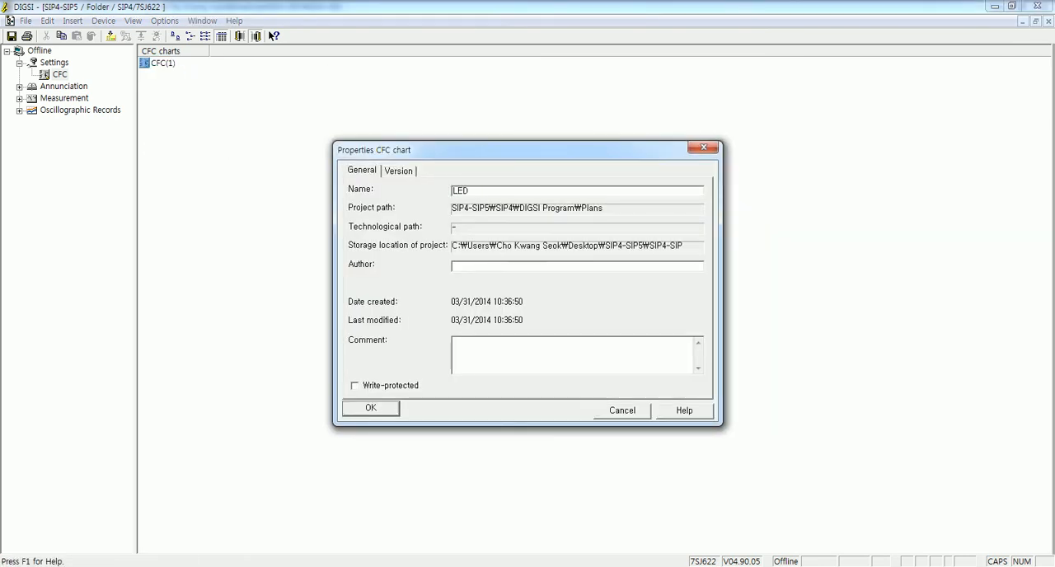
left_click(364, 406)
- Open the LED1 chart and place an RS_FF (RS-Flipflop) memory block in the middle of the sheet
double_click(160, 64)
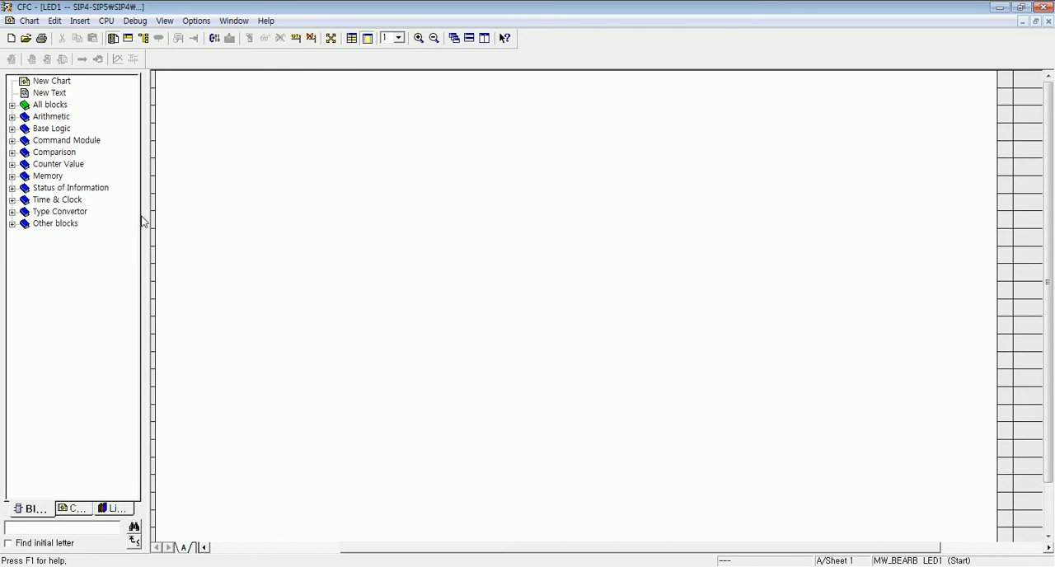
left_click(12, 177)
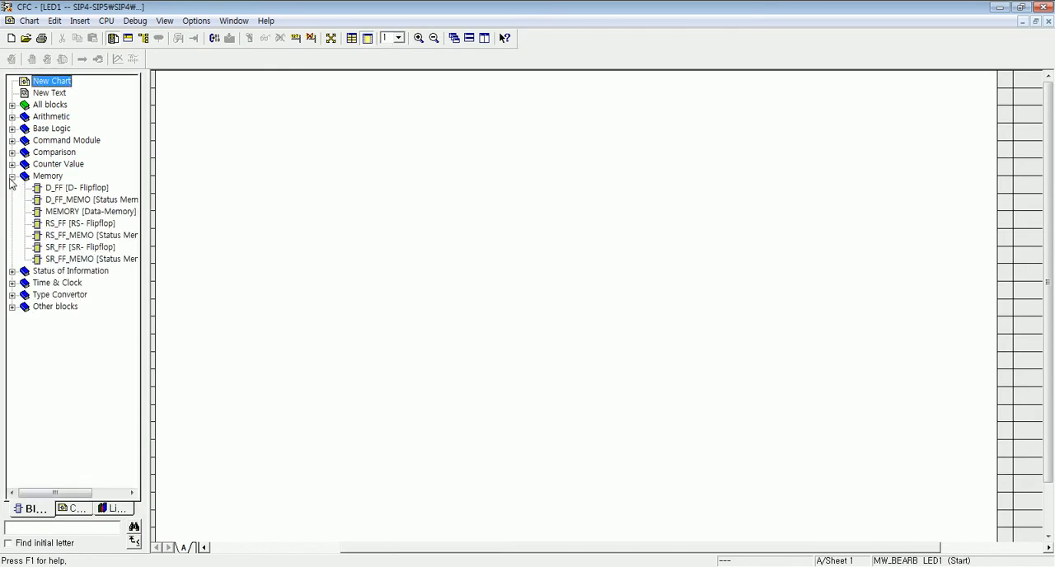
left_click(61, 227)
left_click_drag(60, 230, 486, 275)
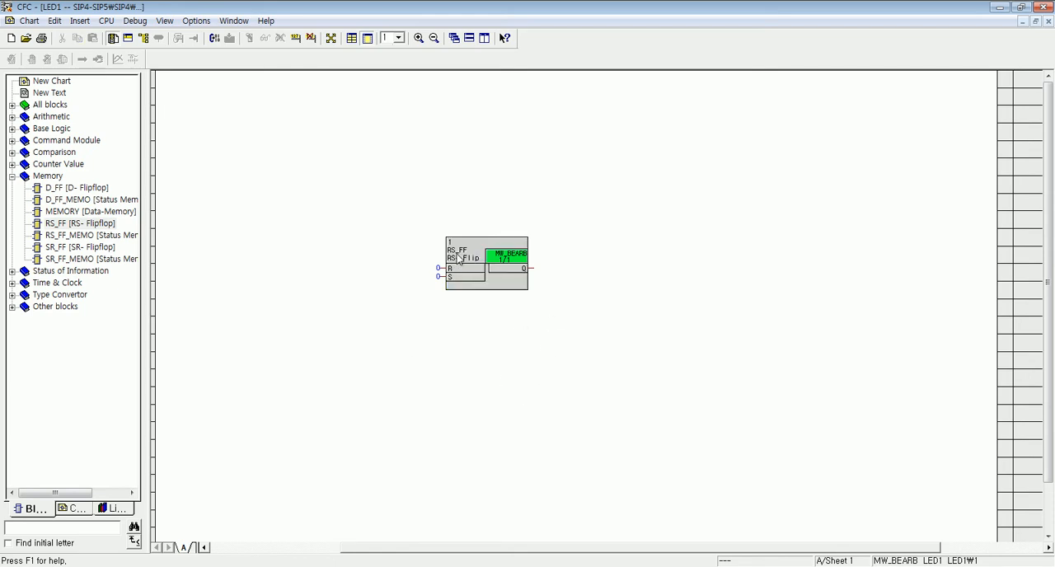
- Connect the flipflop's S input to the GOOSE indication F1 LED1ON on the left border
right_click(457, 277)
left_click(500, 283)
left_click(524, 258)
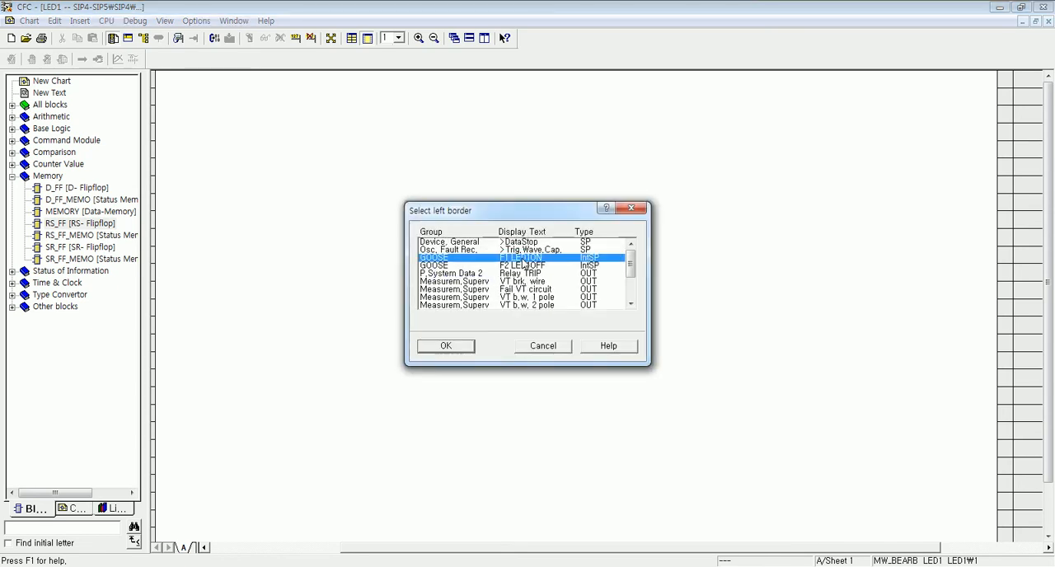
left_click(438, 347)
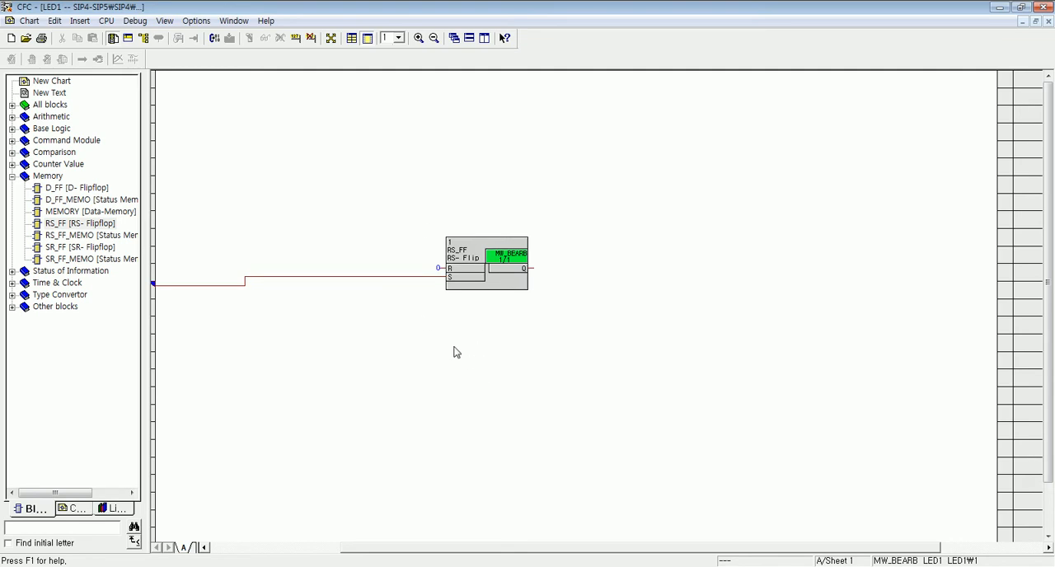
- Connect the flipflop's Q output to the GOOSE indication LED 1 on the right border
right_click(507, 269)
left_click(552, 277)
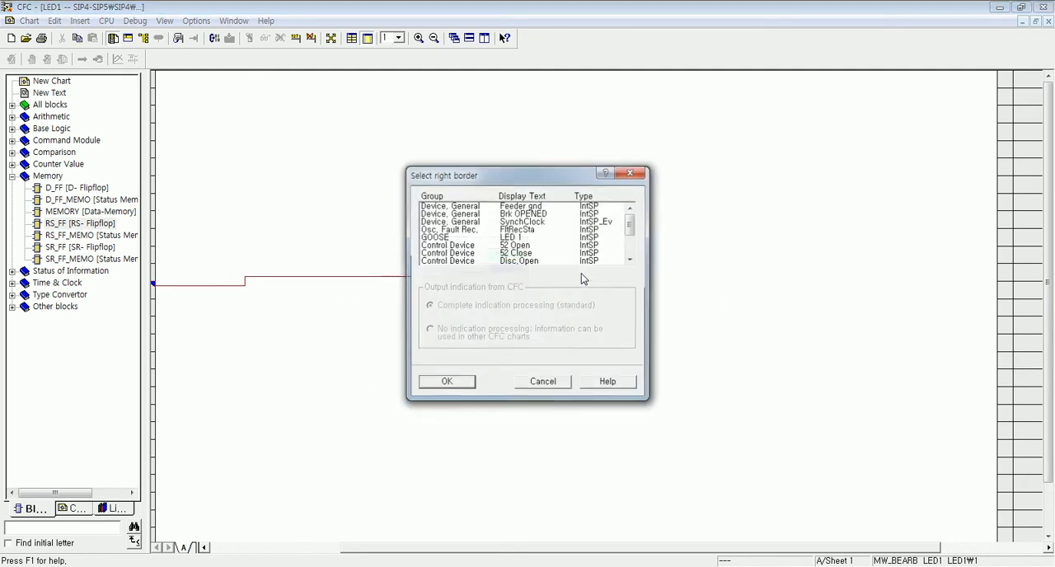
left_click(519, 237)
left_click(459, 384)
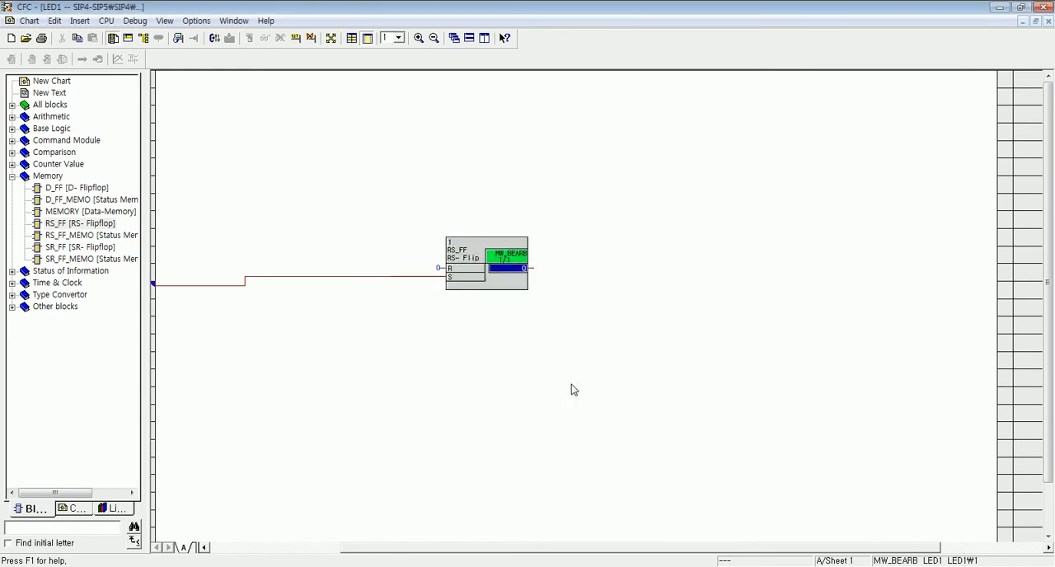
- Connect the flipflop's R input to the GOOSE indication F2 LED1OFF on the left border
left_click_drag(568, 547, 530, 560)
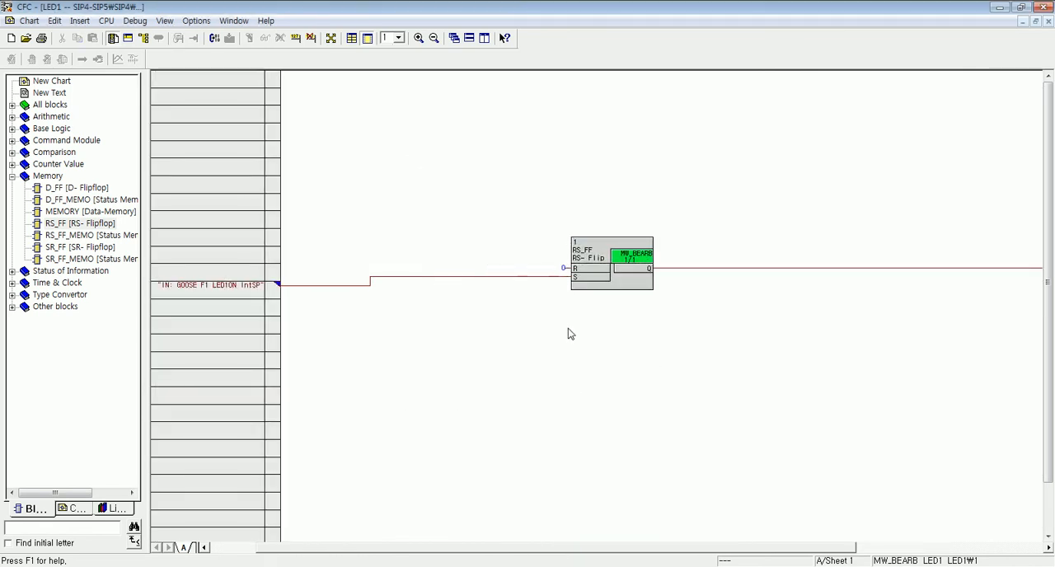
right_click(585, 272)
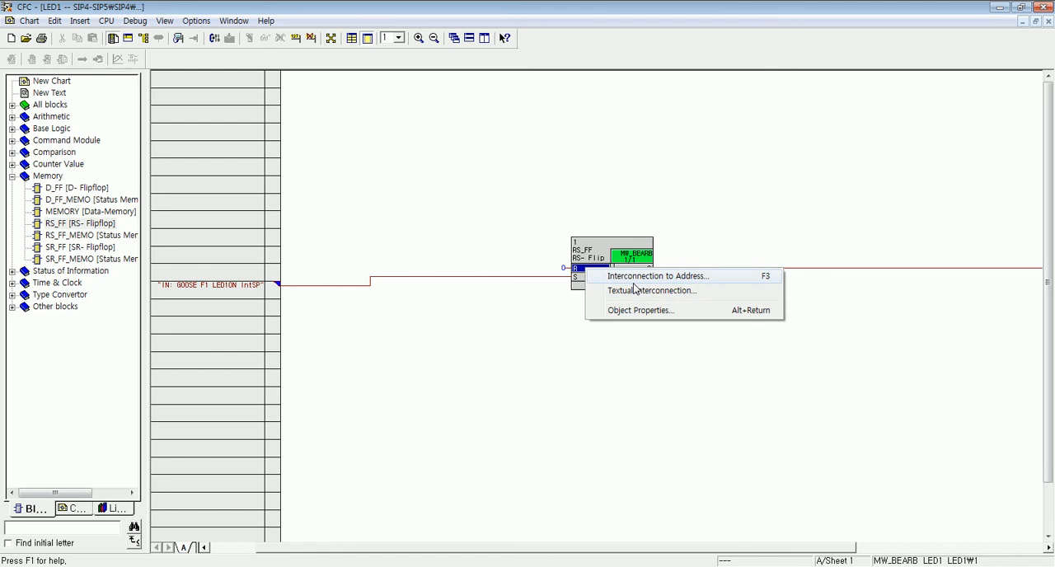
left_click(634, 278)
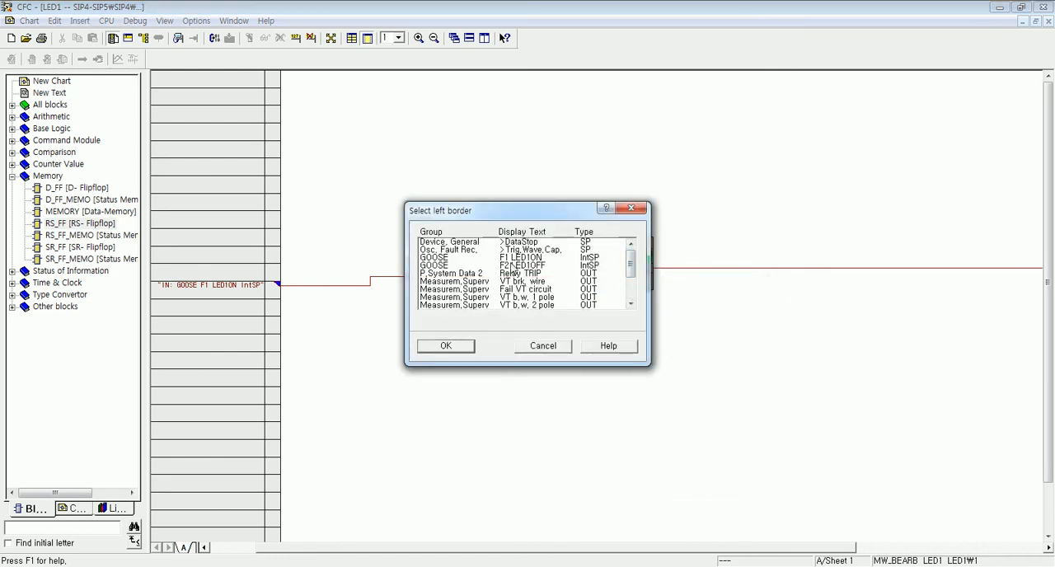
left_click(517, 265)
left_click(446, 346)
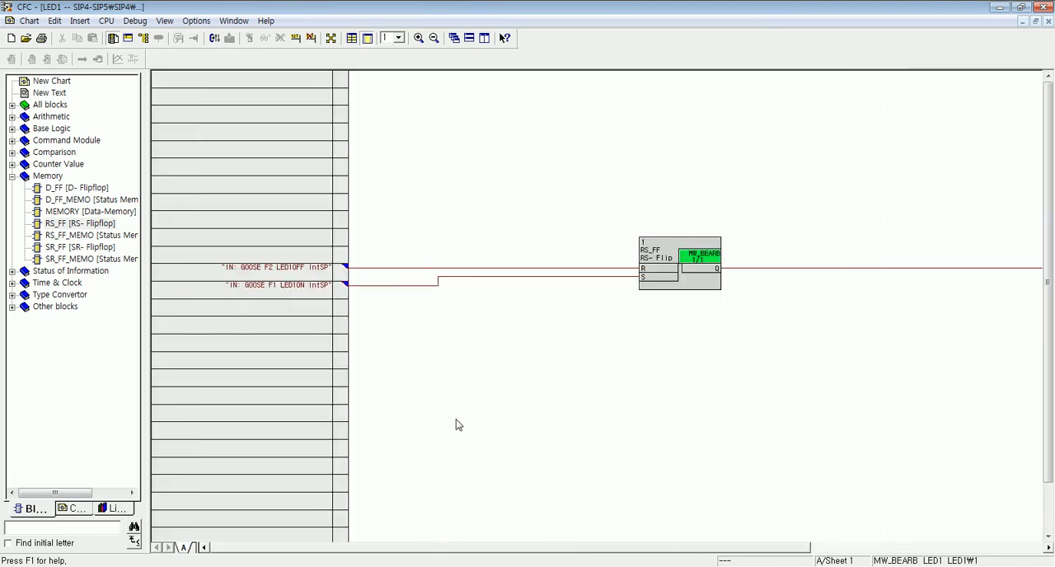
- Move the flipflop to the PLC_BEARB (Fast PLC) run level in the runtime editor and compile the chart
left_click(145, 38)
left_click_drag(416, 90, 220, 99)
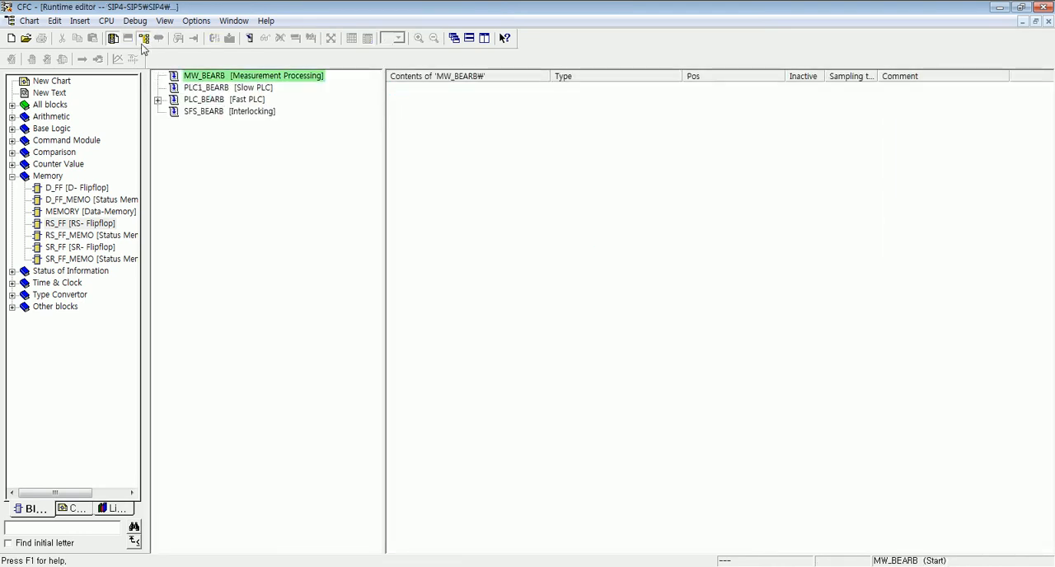
left_click(144, 38)
left_click(213, 38)
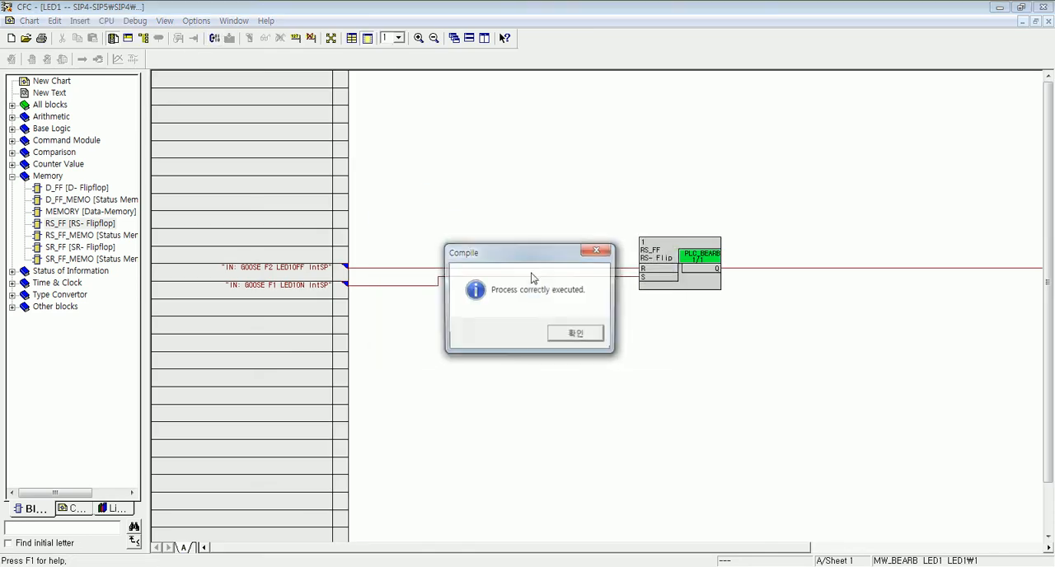
key("Return")
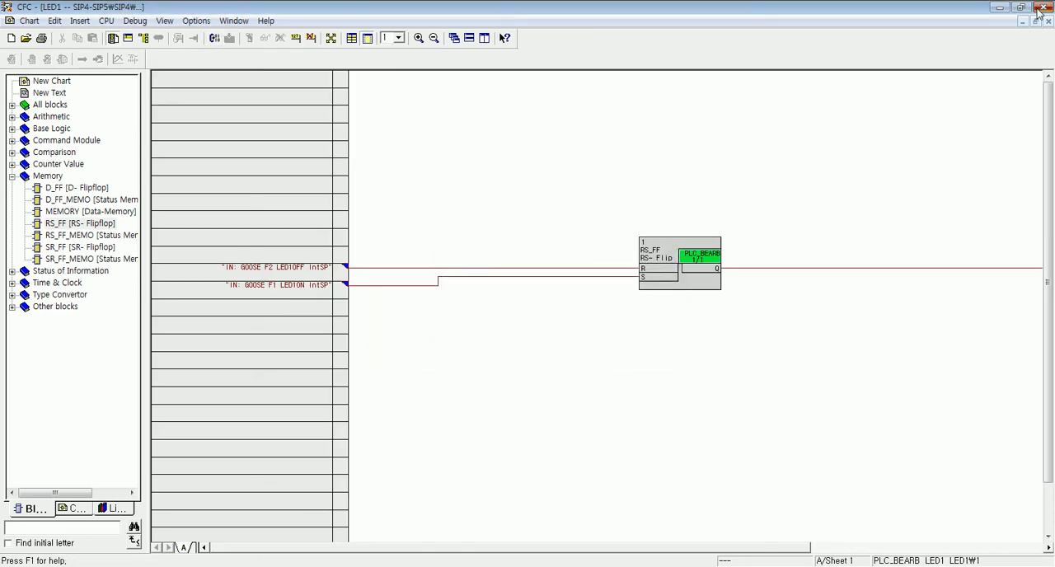
- Close the CFC editor and the SIP4 device, saving its settings and closing the IEC 61850 reports
left_click(1044, 7)
left_click(1048, 8)
left_click(544, 323)
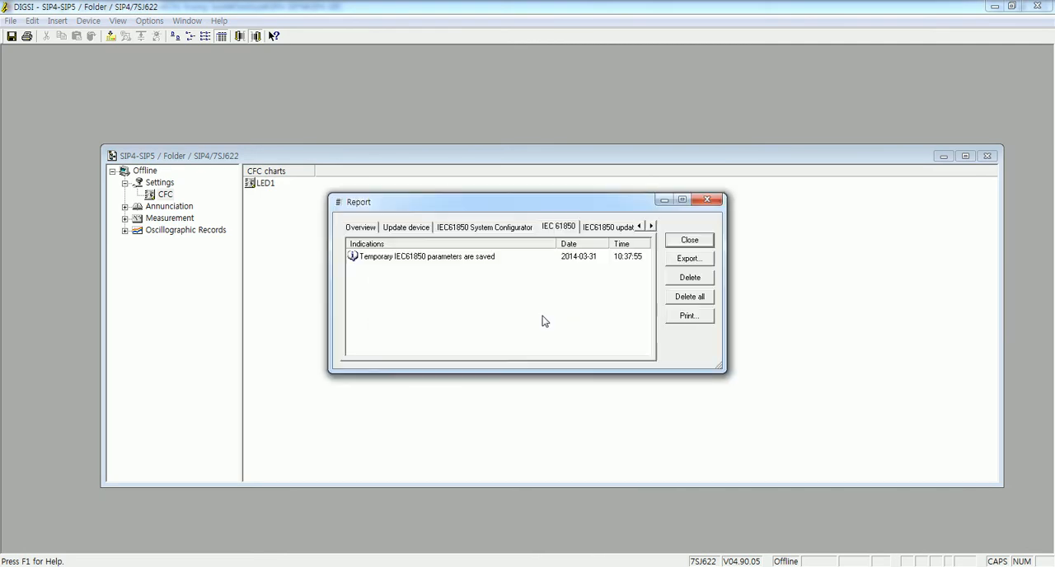
left_click(690, 240)
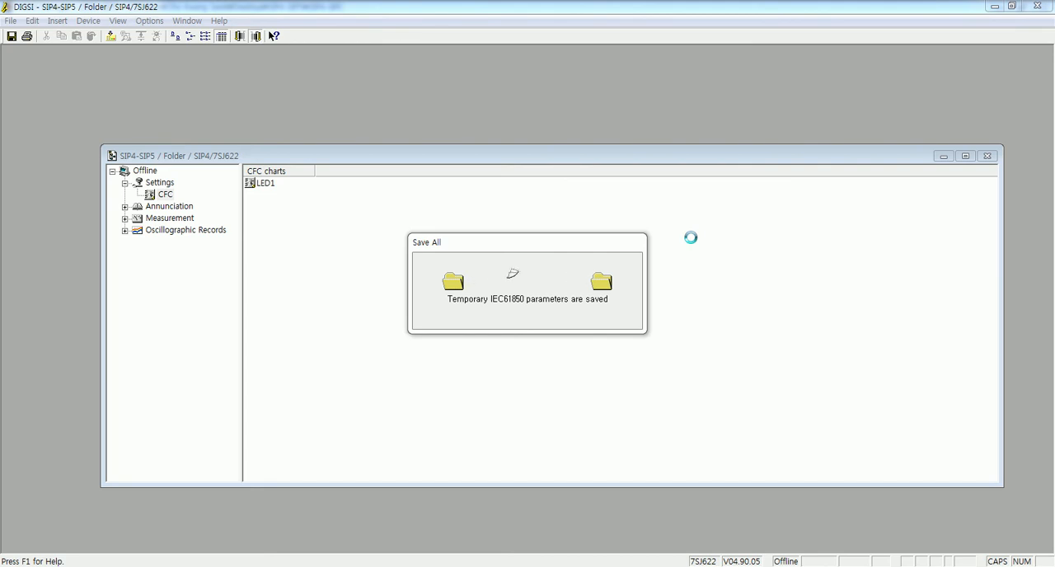
left_click(585, 339)
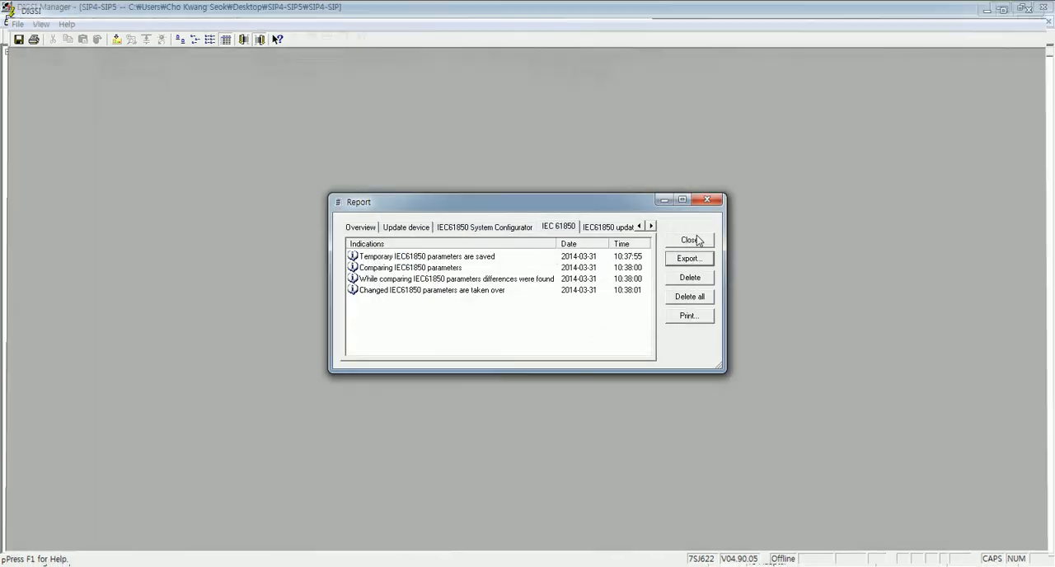
left_click(689, 239)
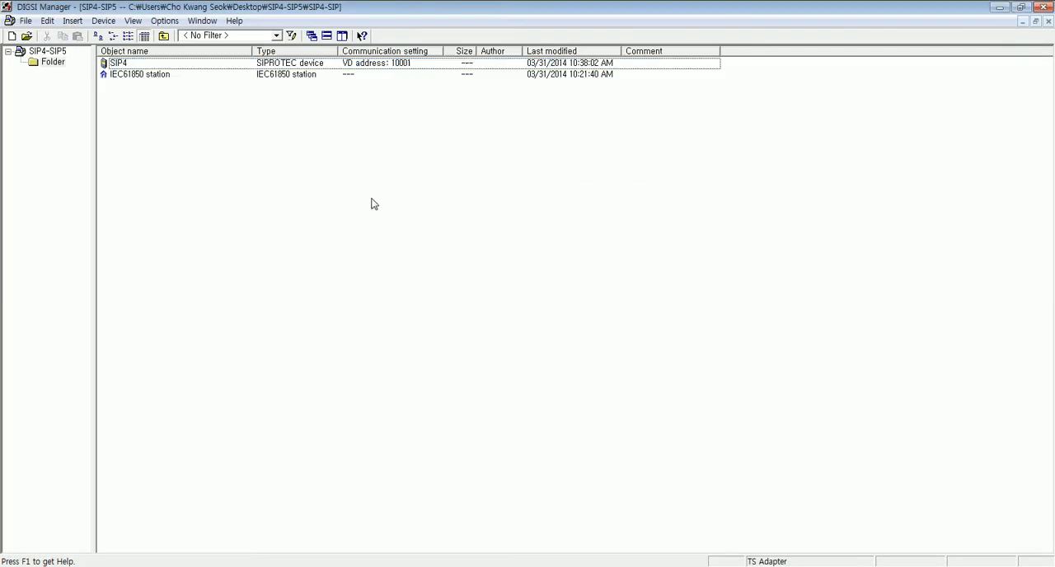
- Add the SIP4 device as a communicator of the IEC61850 station in the station's properties
left_click(131, 76)
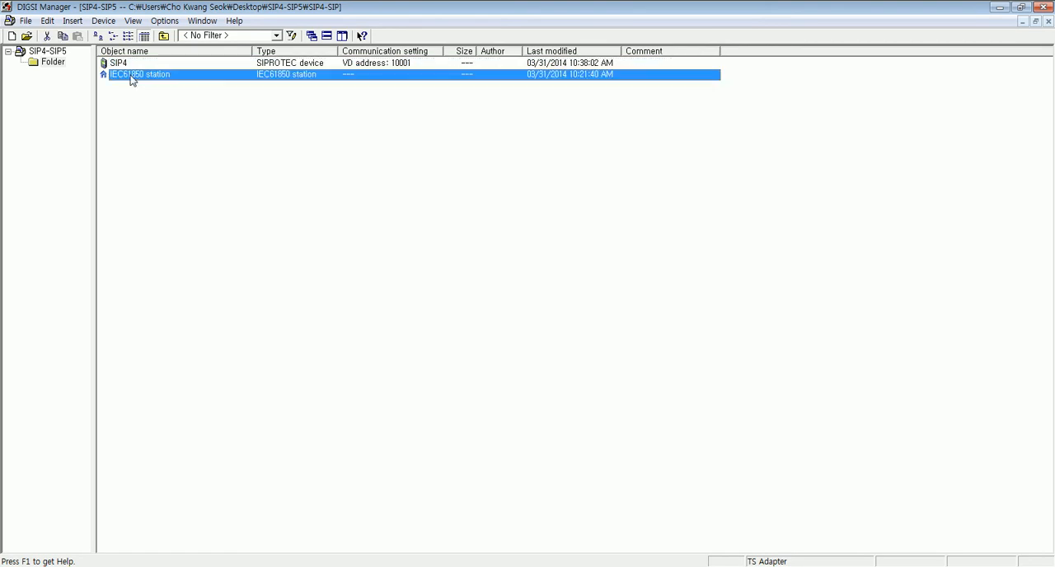
right_click(131, 76)
left_click(206, 225)
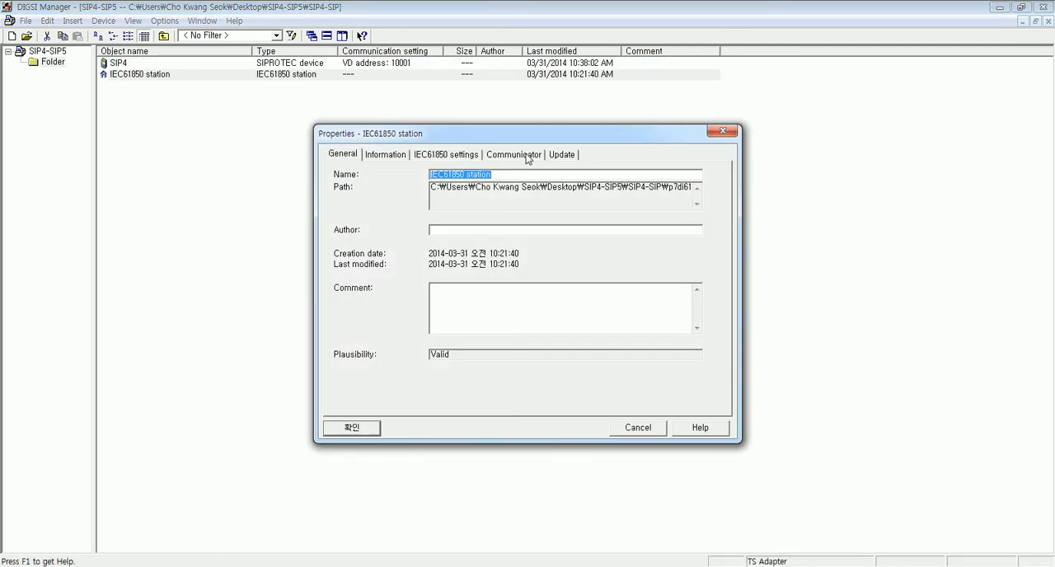
left_click(526, 155)
left_click(472, 197)
left_click(494, 269)
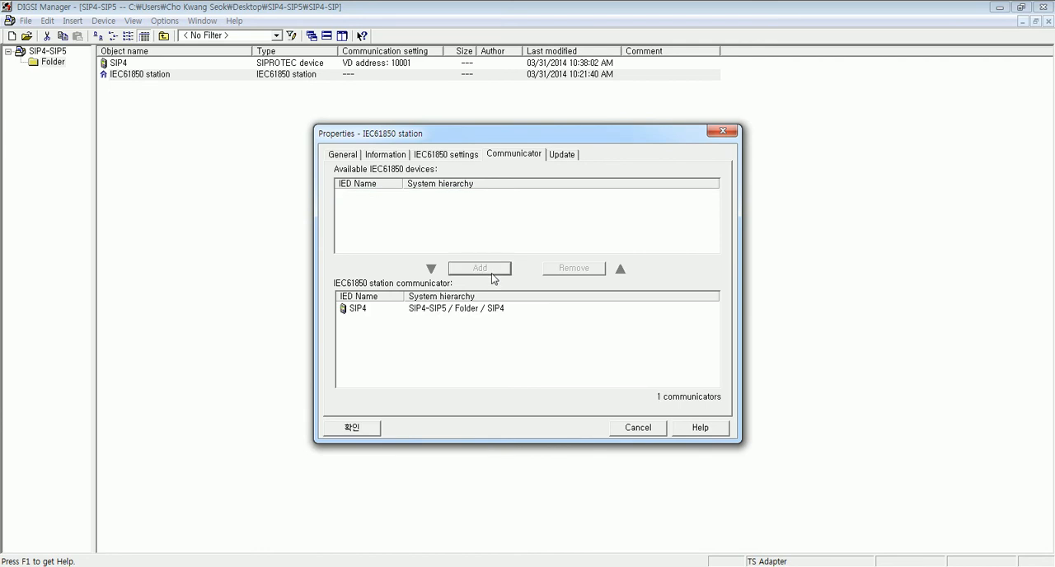
left_click(352, 428)
left_click(202, 208)
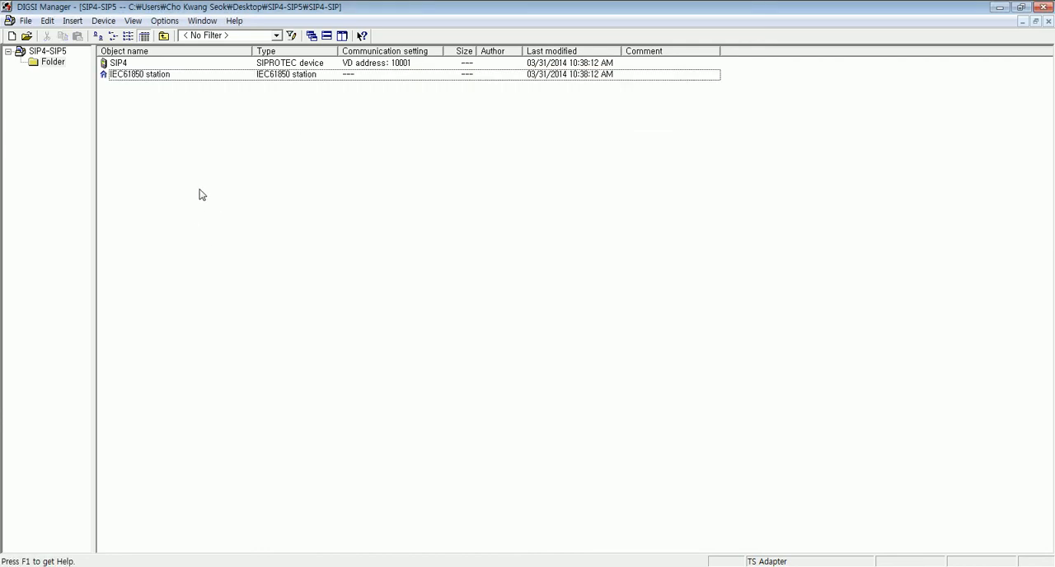
- Export the IEC61850 station to the desktop as a station description file (.scd) named SIP4
right_click(126, 75)
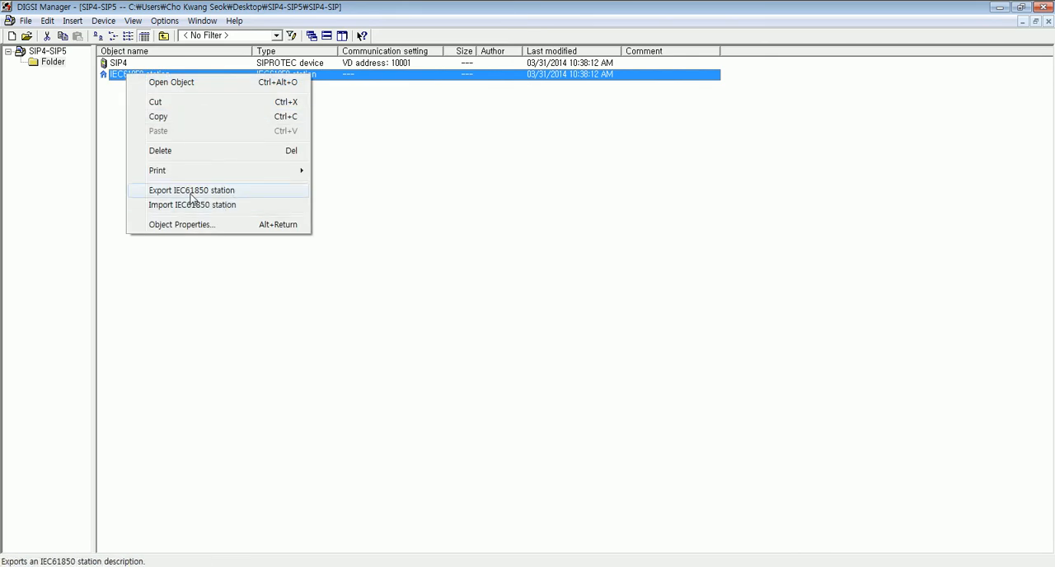
left_click(194, 191)
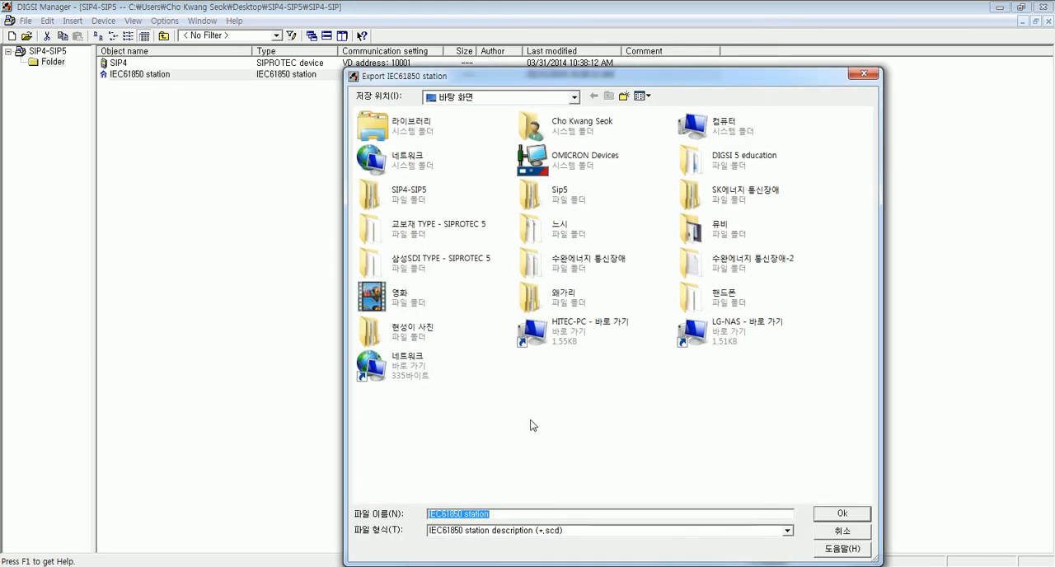
type("SIP")
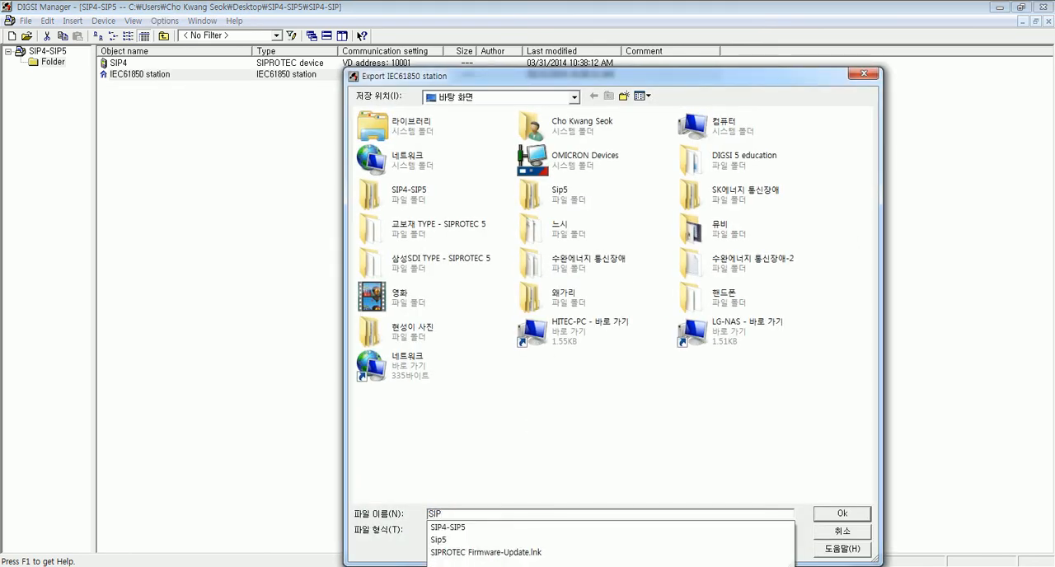
type("4")
left_click(854, 518)
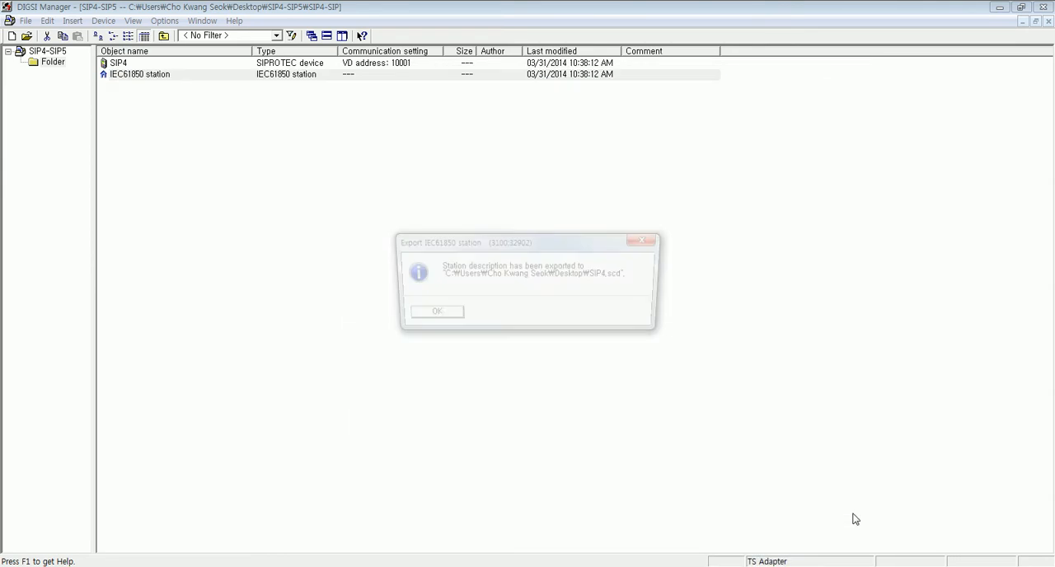
left_click(429, 318)
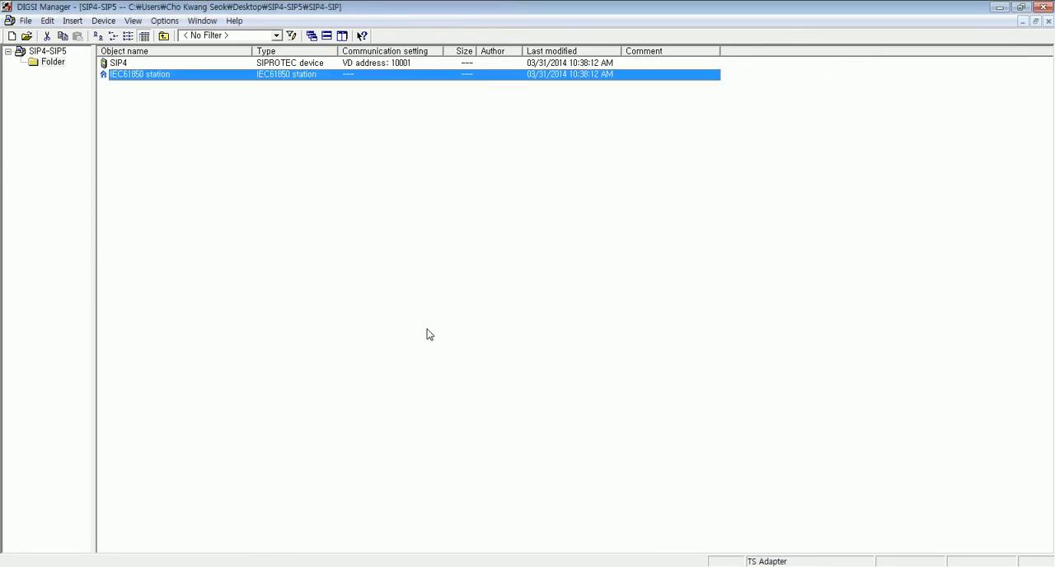
left_click(439, 361)
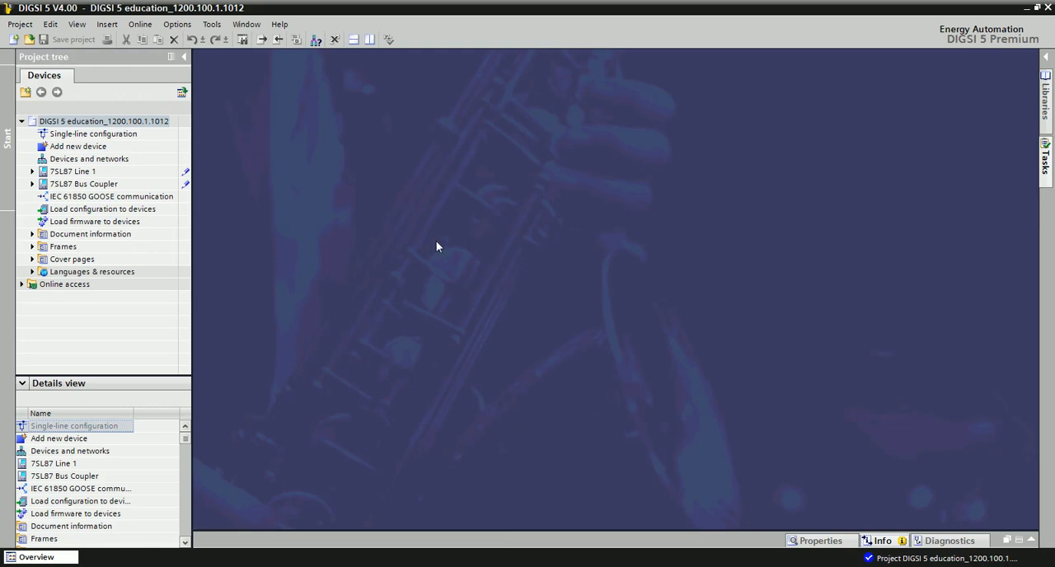
- Switch to DIGSI 5 and choose SIP4.scd from the desktop as the import file for the DIGSI 5 education project
left_click(71, 124)
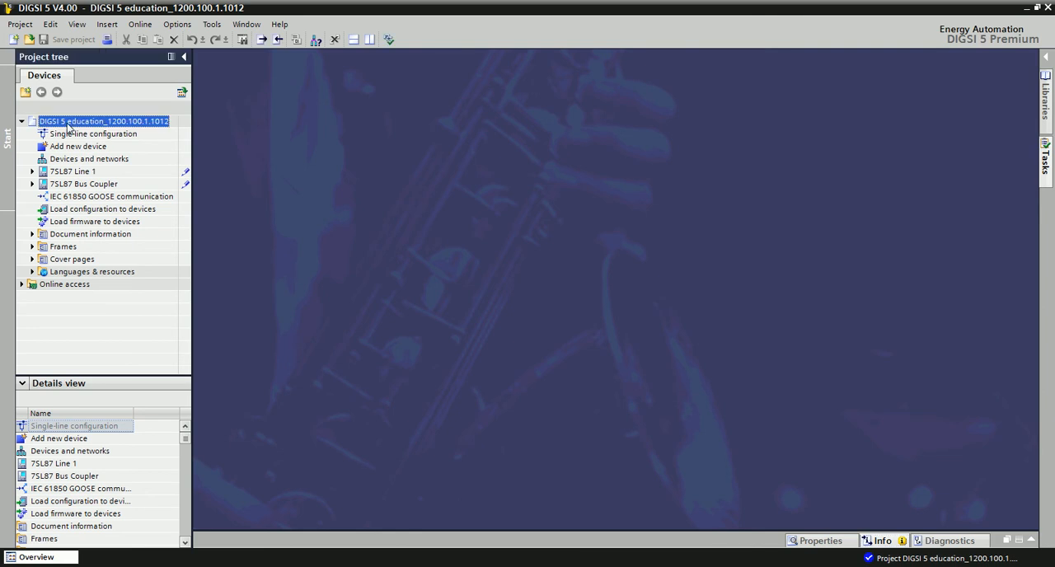
right_click(70, 128)
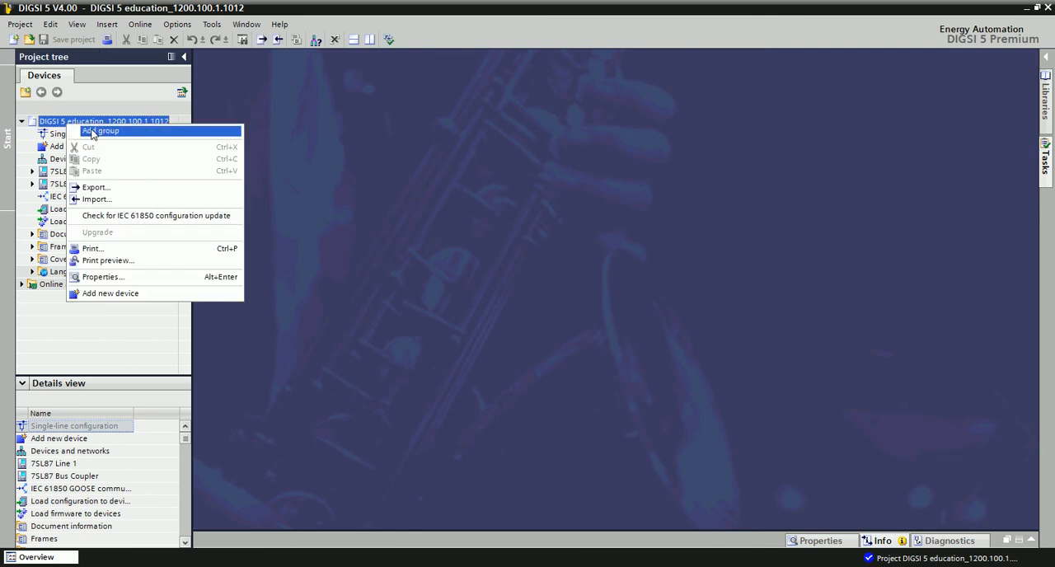
left_click(113, 202)
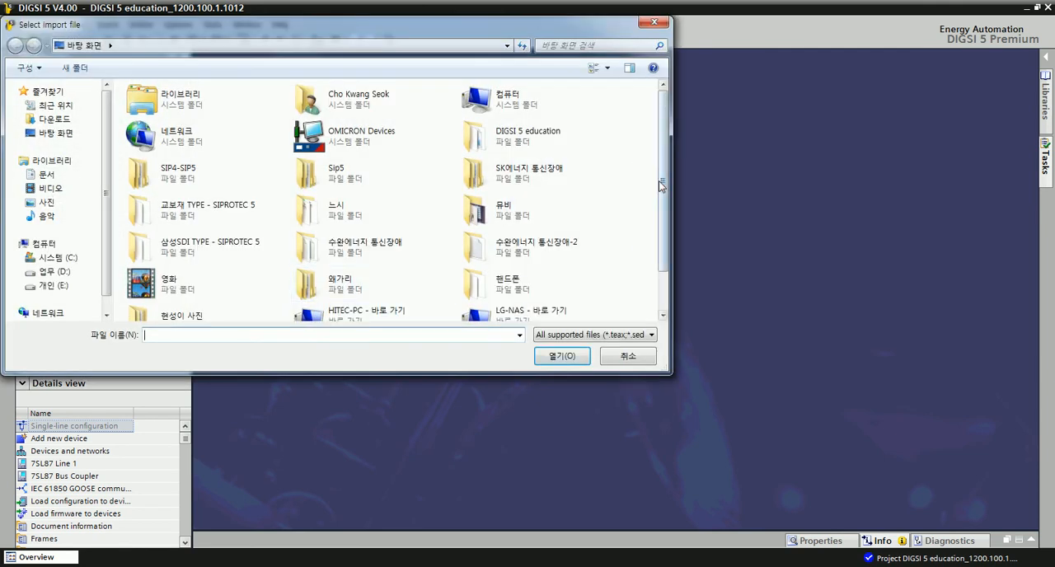
left_click_drag(659, 181, 664, 250)
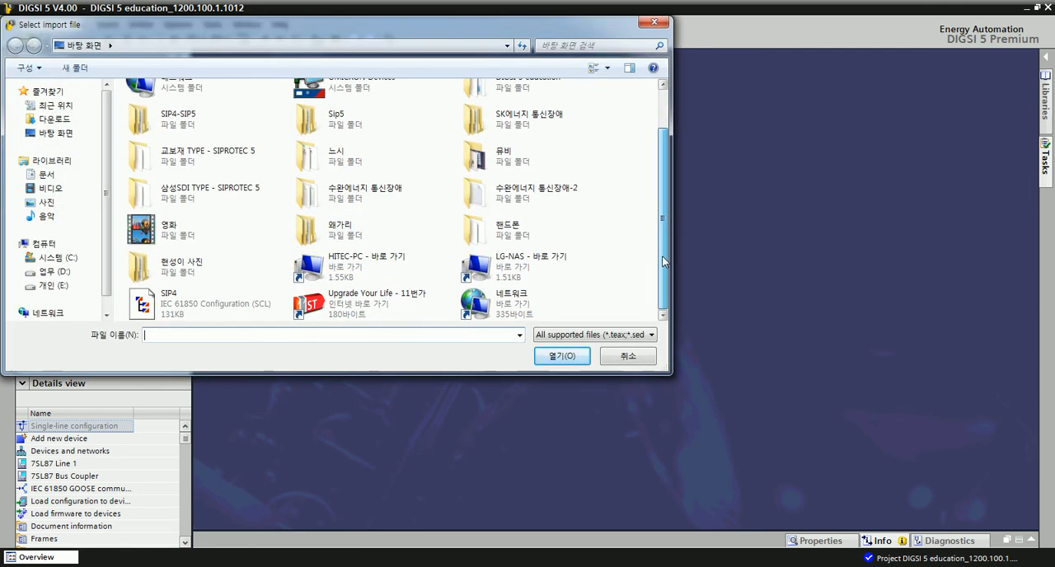
left_click(168, 304)
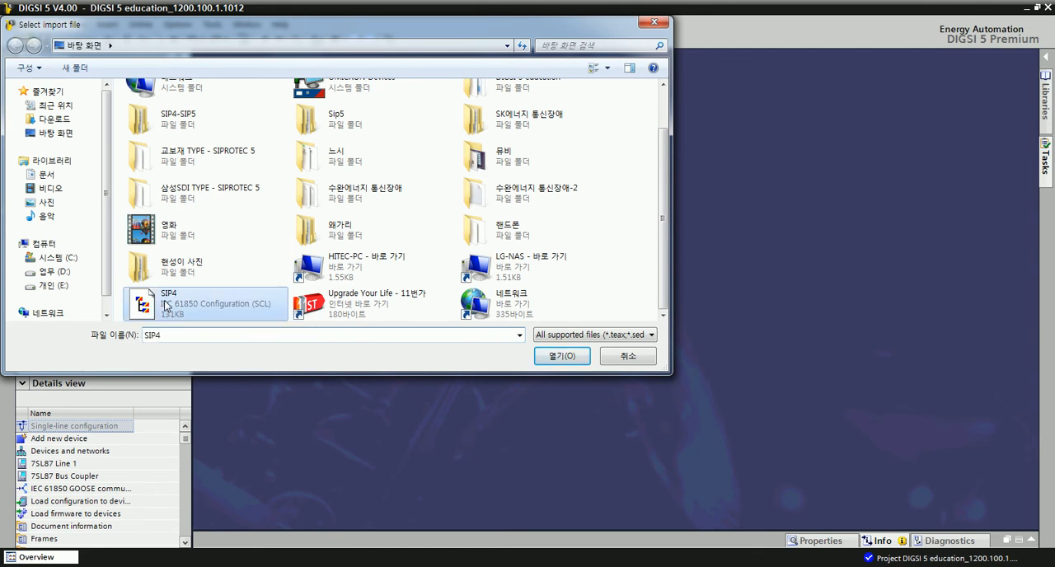
left_click(562, 359)
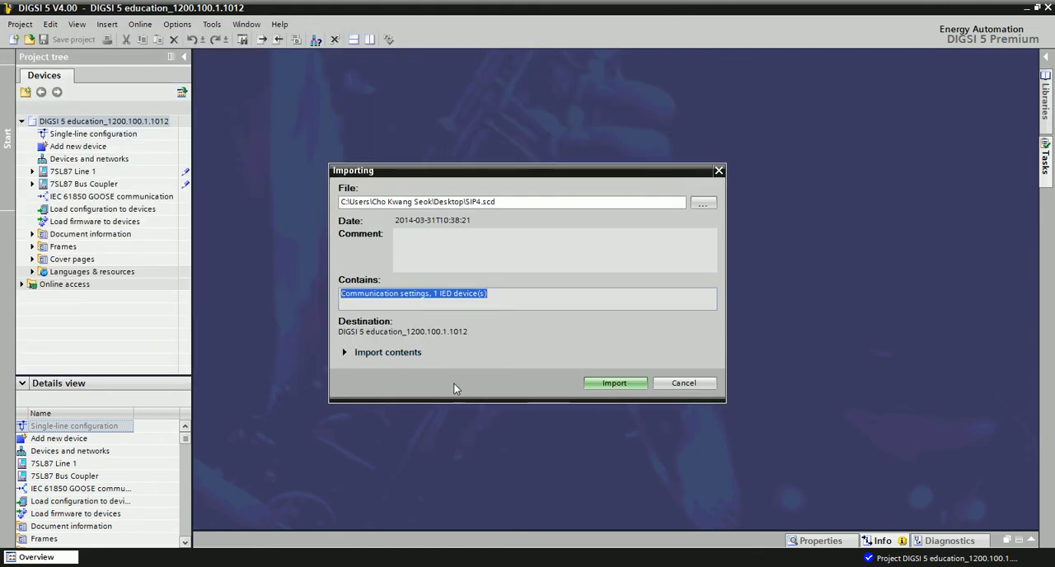
- Import SIP4 as a new device, overwriting the project's history information with that of the import file
left_click(346, 352)
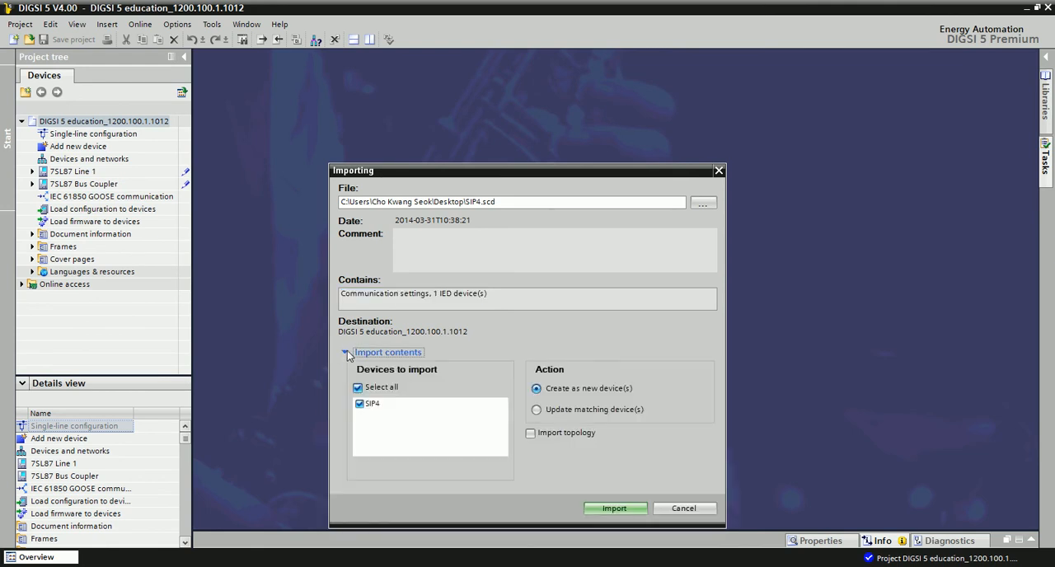
left_click_drag(438, 175, 378, 54)
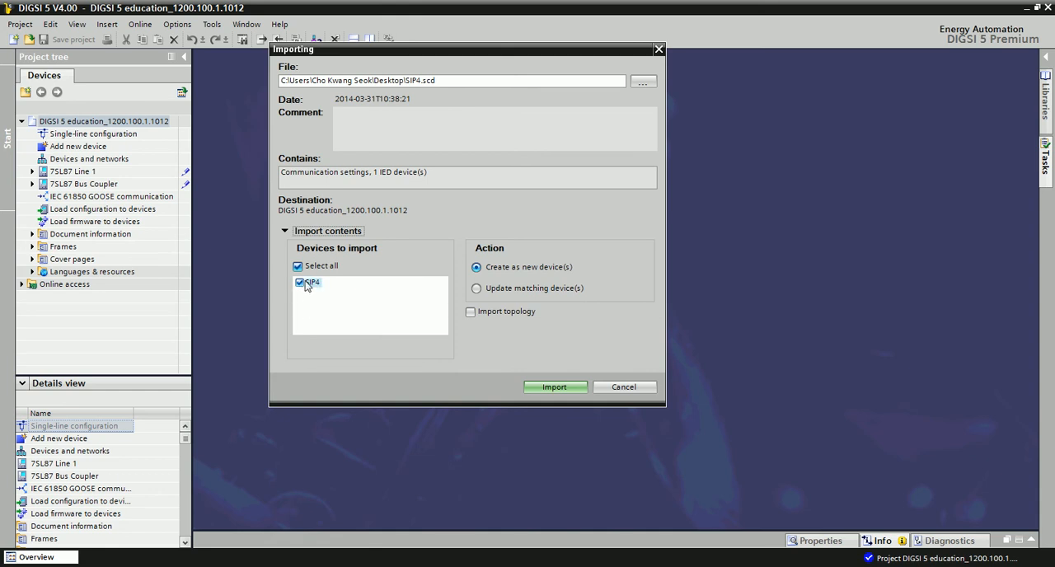
left_click(328, 320)
left_click(478, 269)
left_click(558, 387)
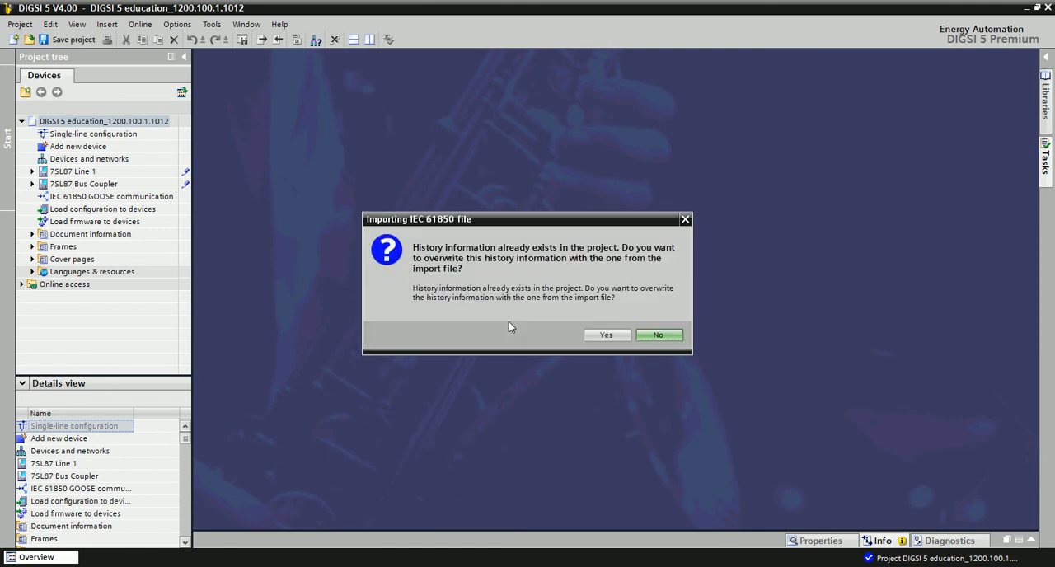
left_click(608, 335)
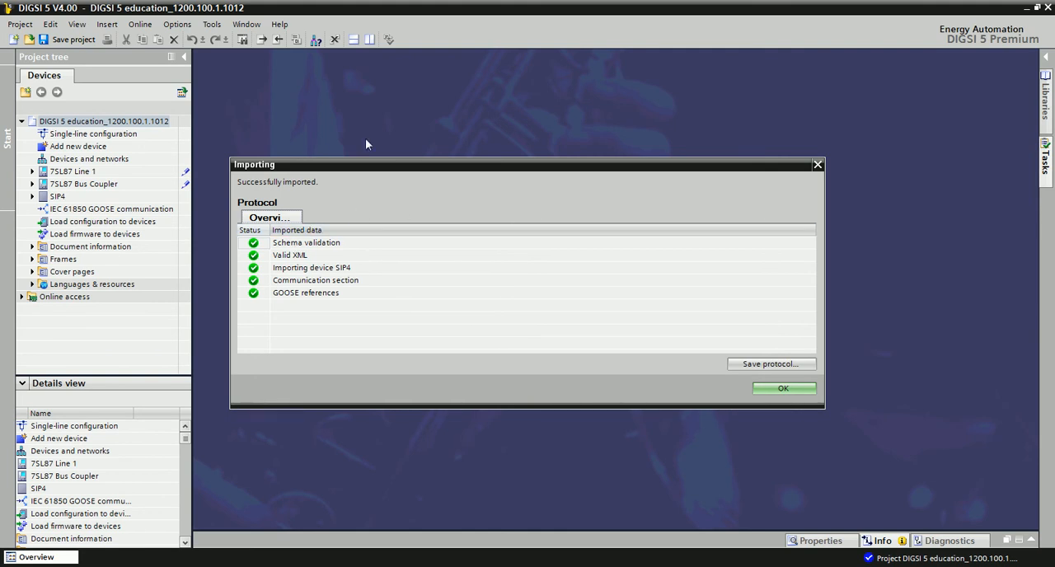
left_click(784, 389)
left_click(372, 313)
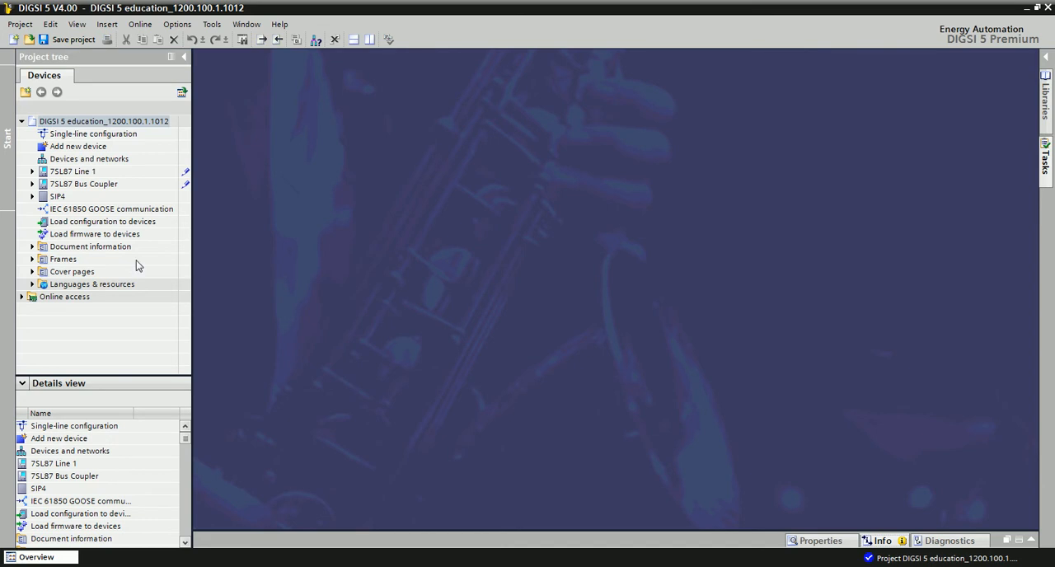
- Open the project's Devices and networks view and place the SIP4 device below the two 7SL87 devices
left_click(56, 198)
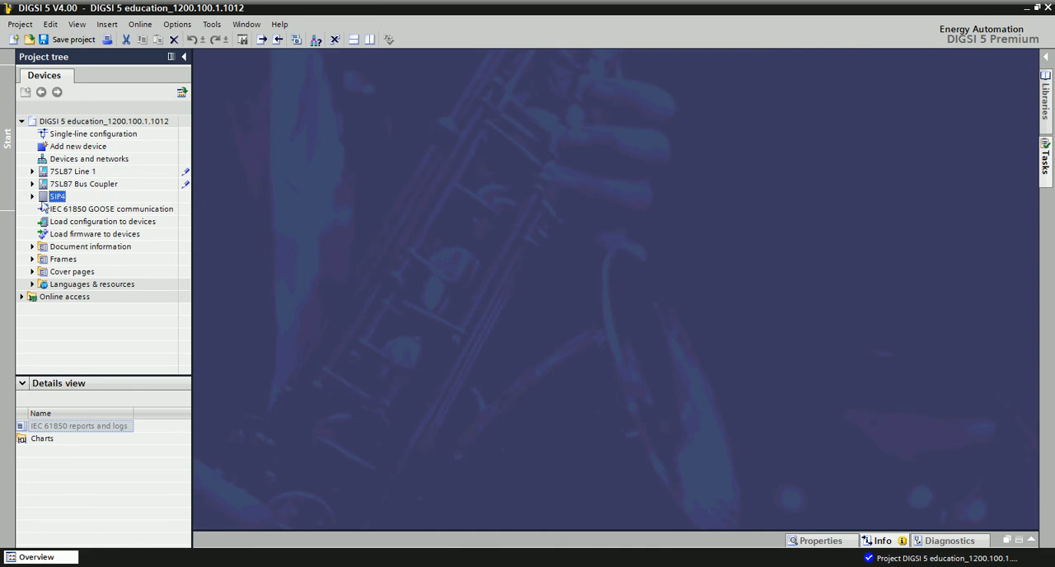
left_click(322, 263)
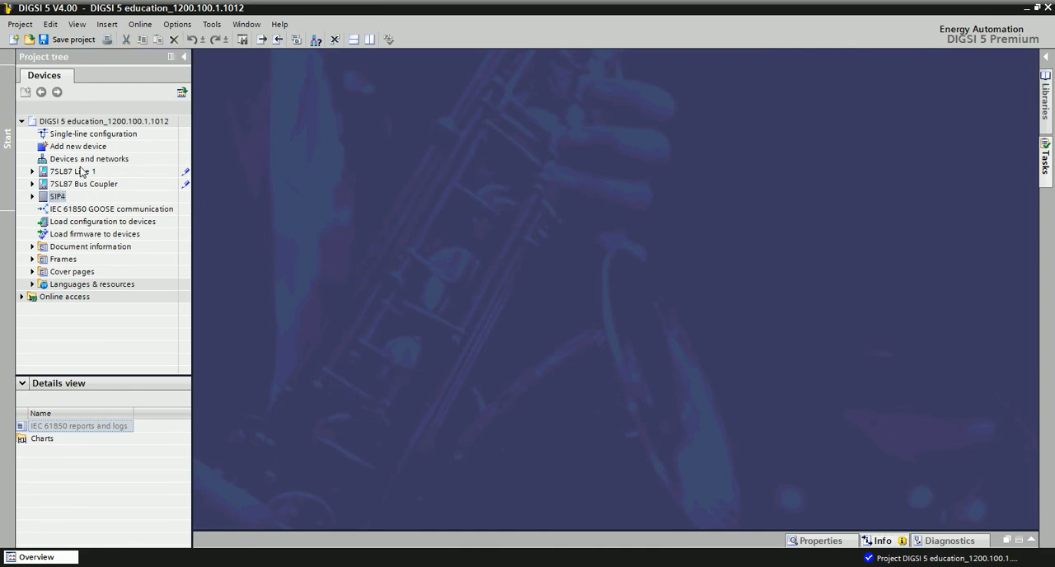
double_click(83, 159)
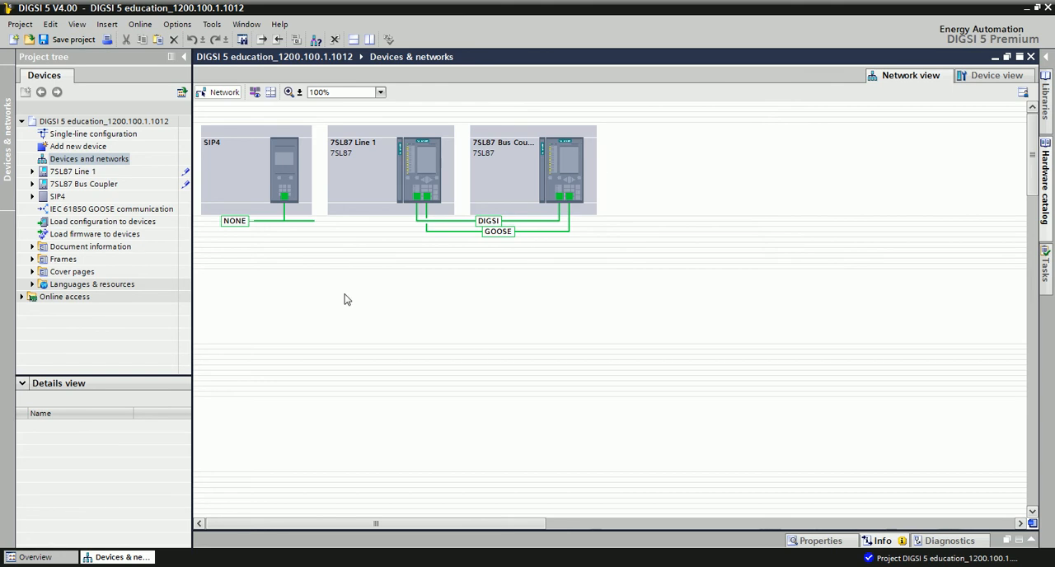
left_click_drag(231, 162, 506, 322)
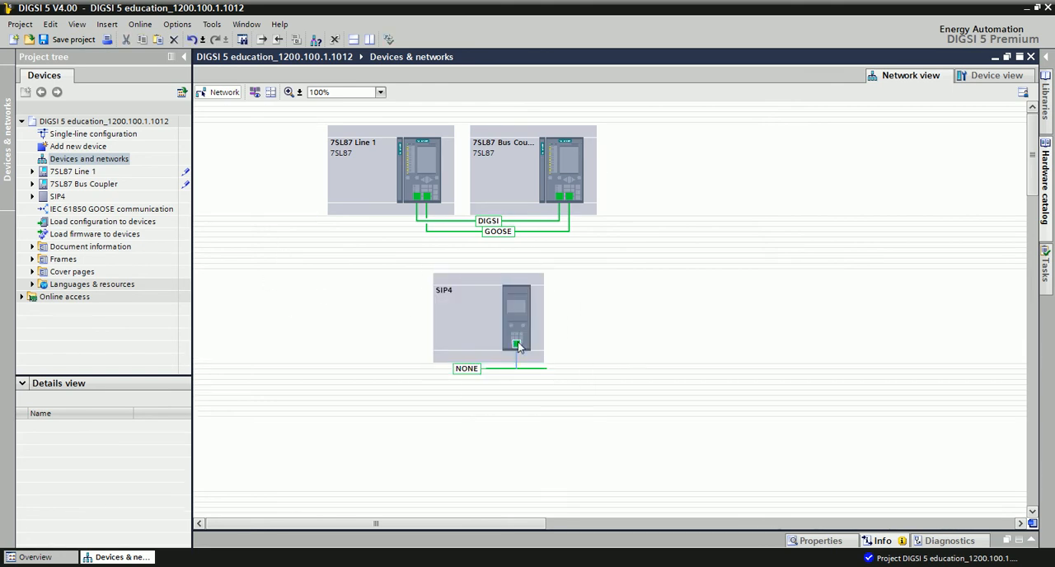
- Delete the NONE subnet of the SIP4 device and connect its port to the GOOSE subnet
key("Delete")
left_click(233, 107)
key("Delete")
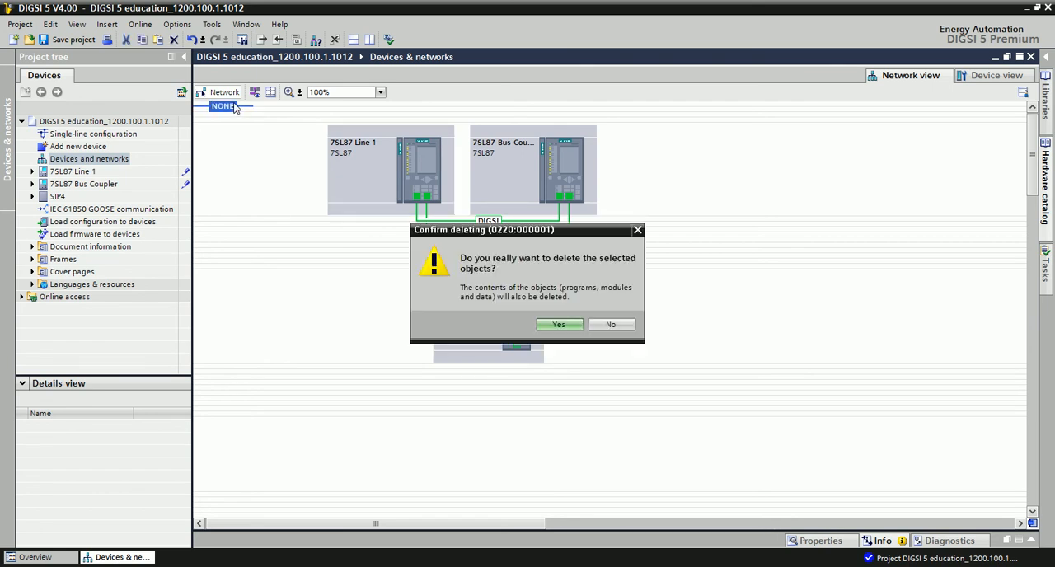
left_click(559, 324)
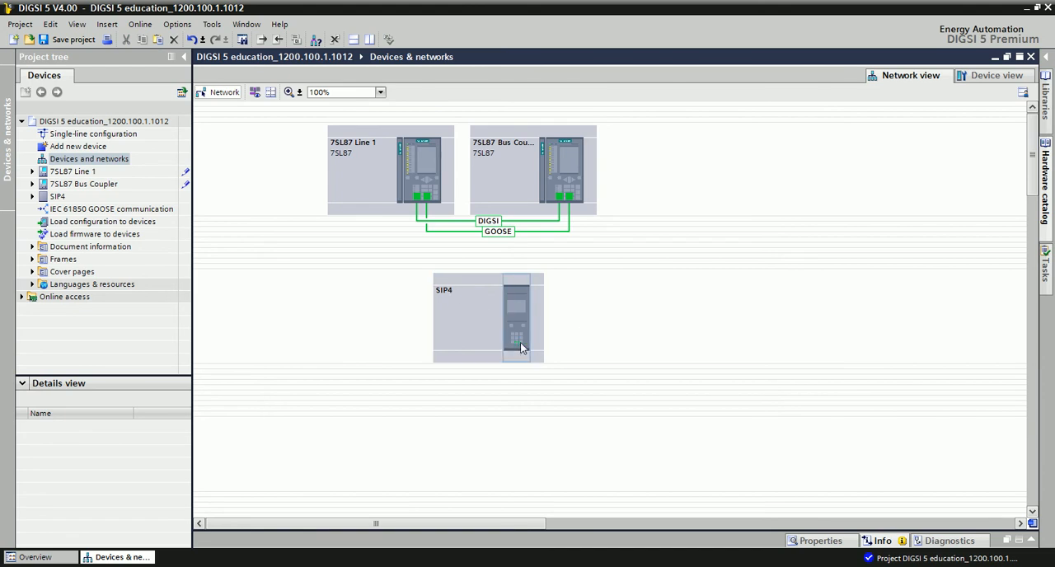
left_click_drag(517, 344, 503, 235)
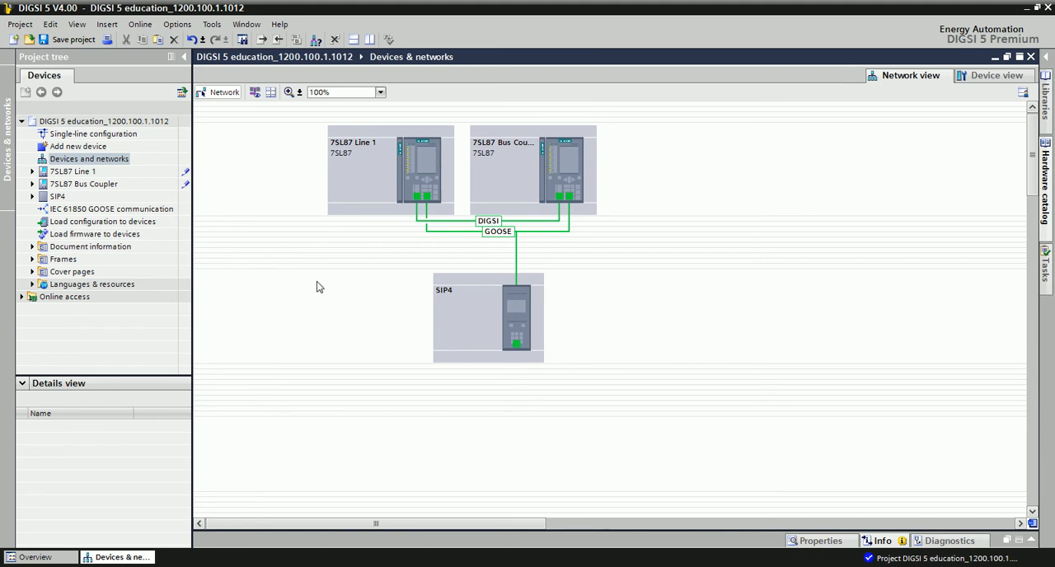
- Open the IEC 61850 GOOSE communication editor and examine the existing GOOSE connections of the SIP1 and SIP2 datasets
left_click(93, 213)
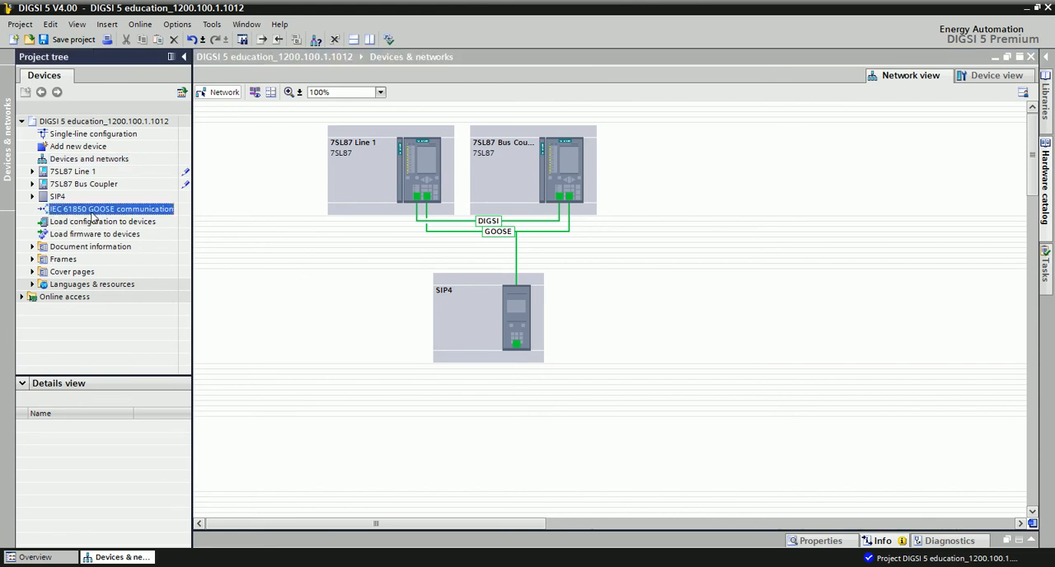
double_click(93, 211)
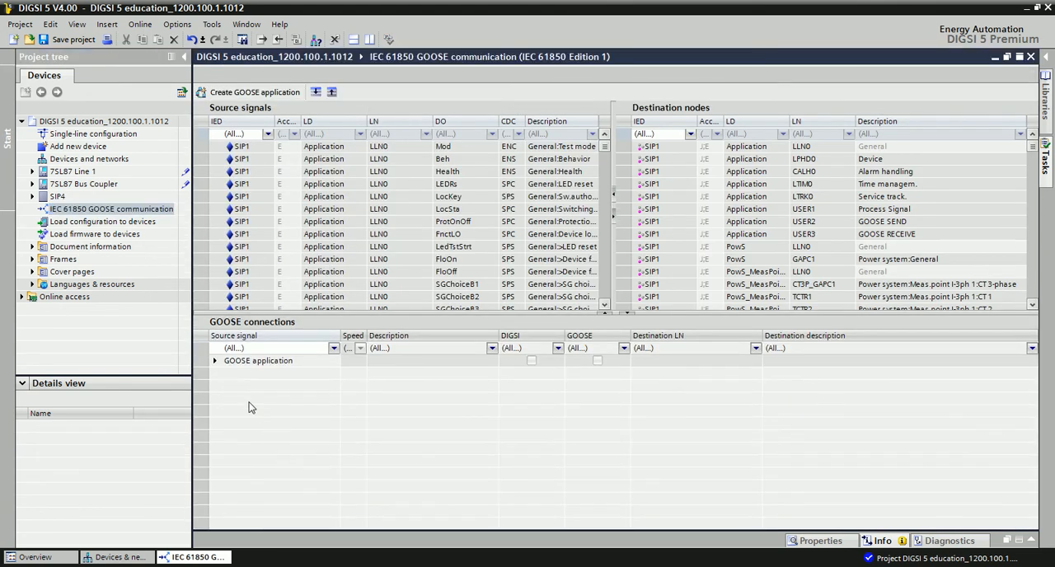
left_click(216, 361)
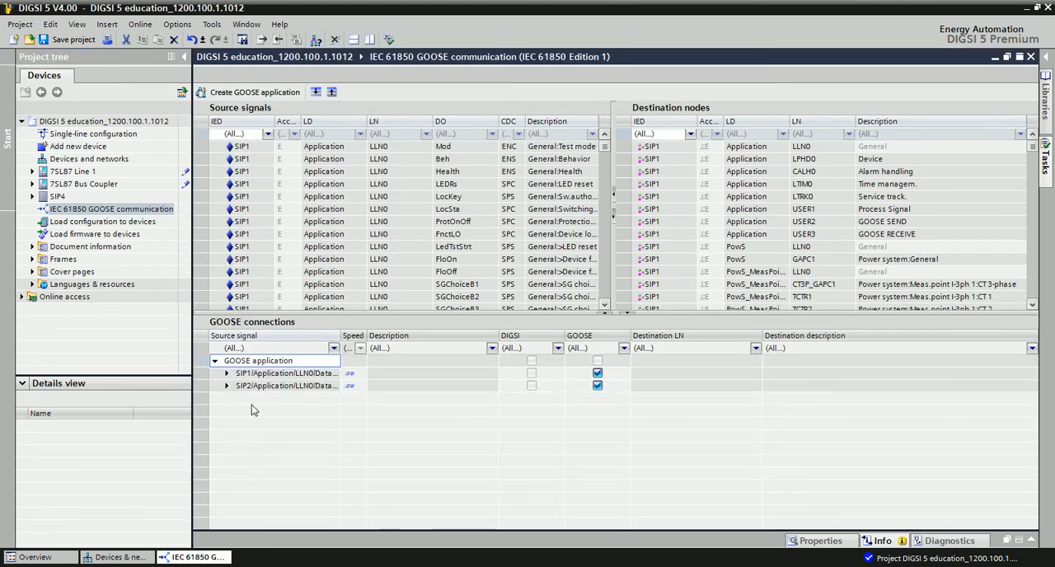
left_click(227, 374)
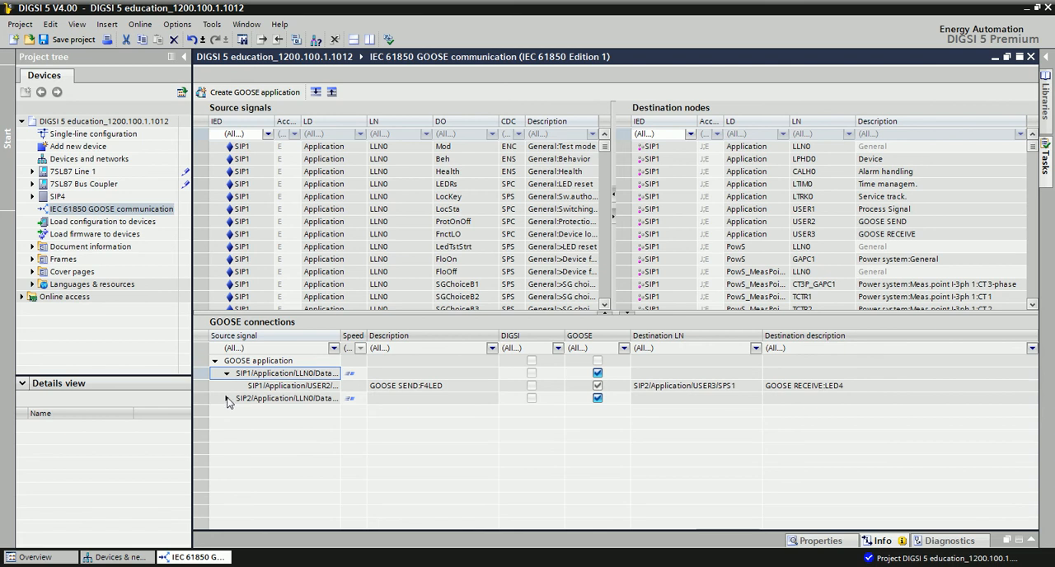
left_click(226, 398)
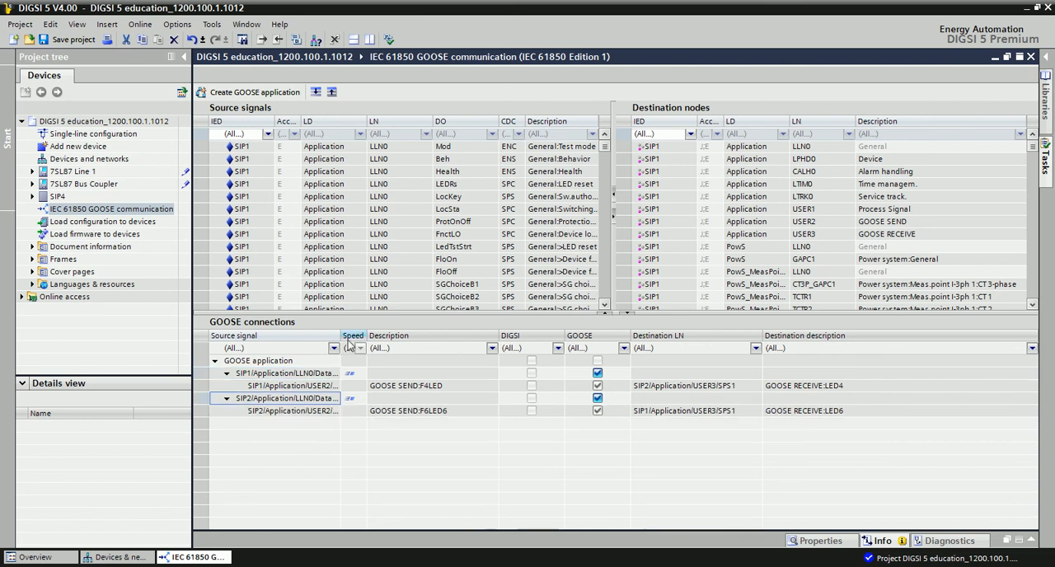
left_click_drag(339, 337, 402, 336)
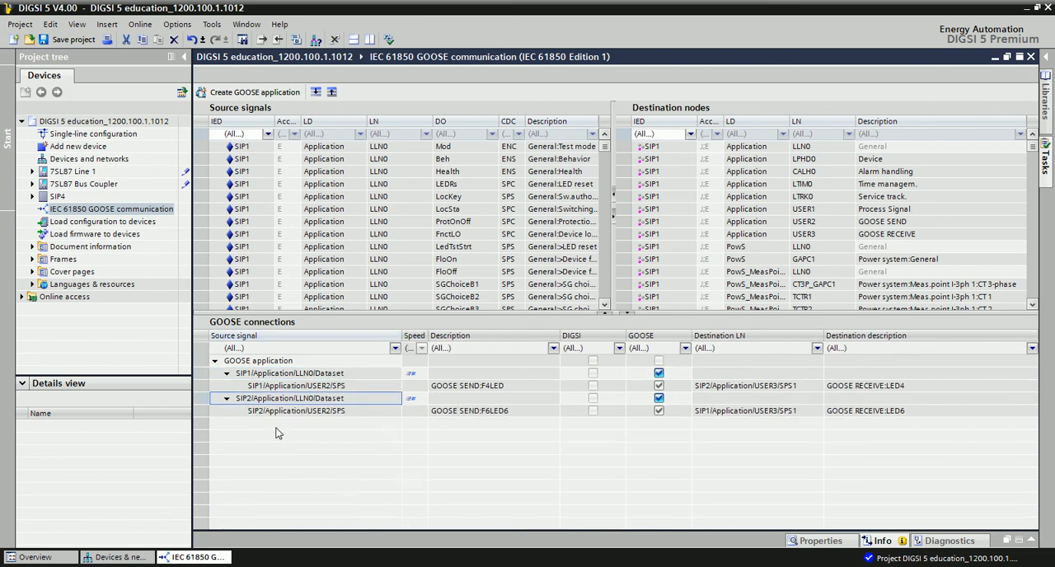
left_click(228, 398)
left_click(227, 373)
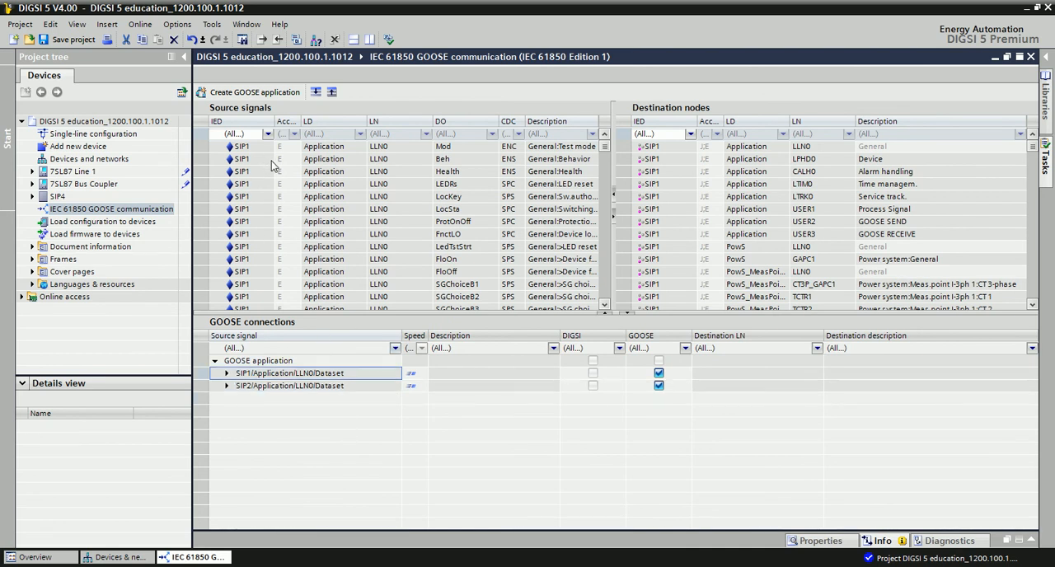
- Filter the source signals by IED SIP4 and look through the device's signals
left_click(268, 135)
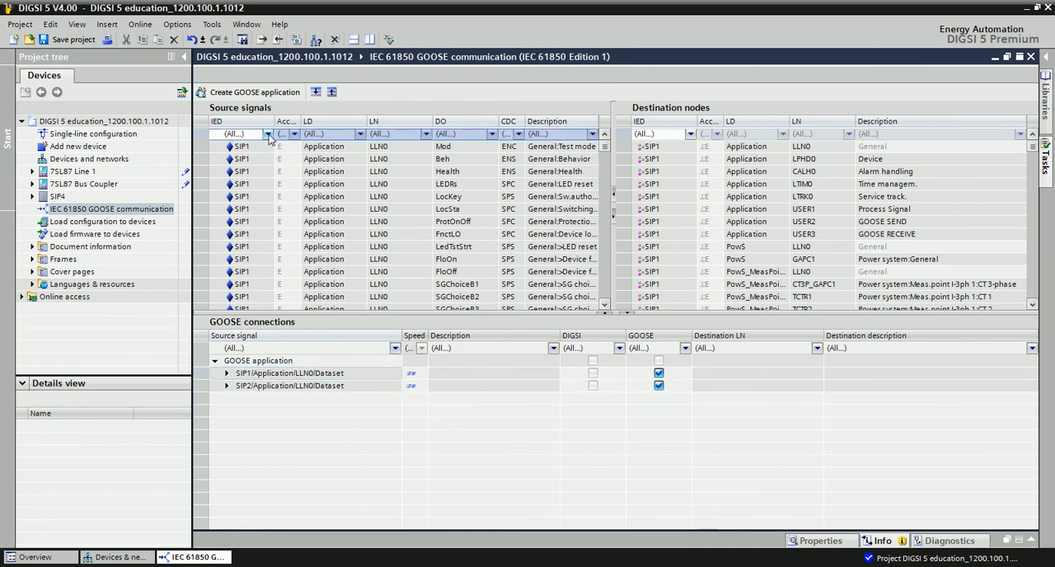
left_click(268, 134)
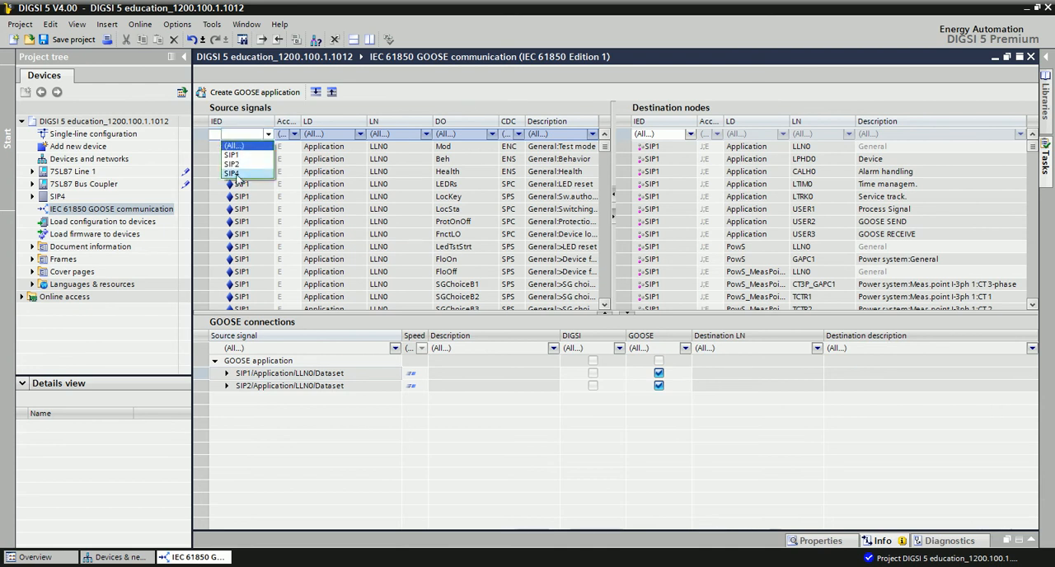
left_click(237, 175)
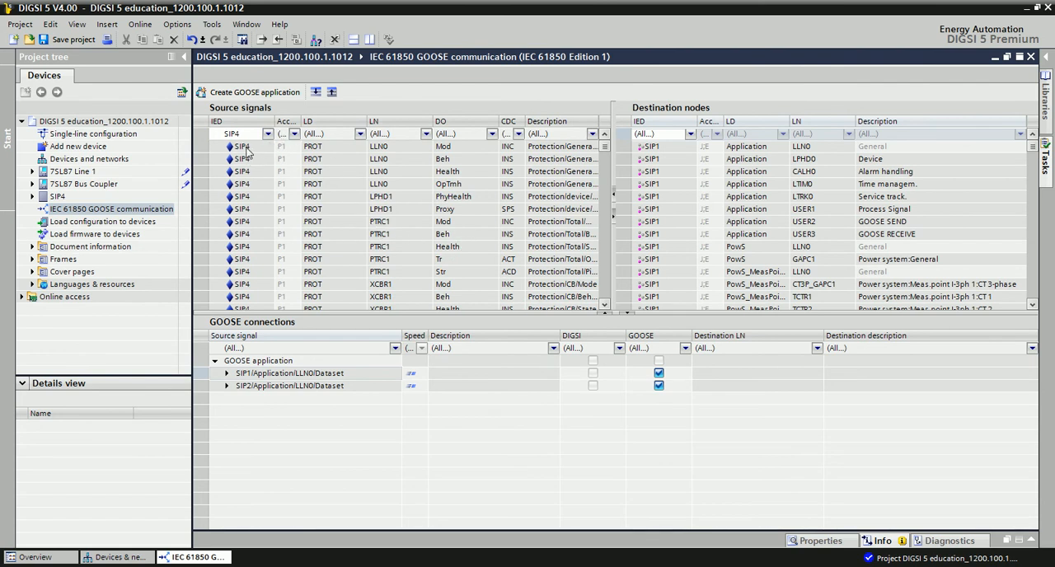
scroll(408, 231, "down", 10)
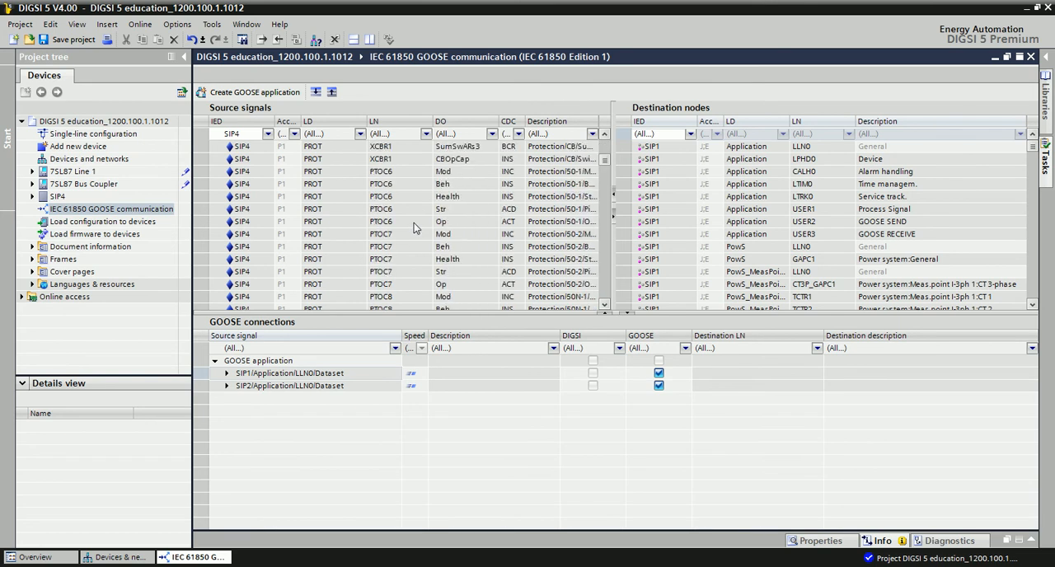
- Find the SPCSO3 signal of SIP4's LED1GGIO1 among the source signals and add it to the GOOSE application
scroll(414, 224, "down", 15)
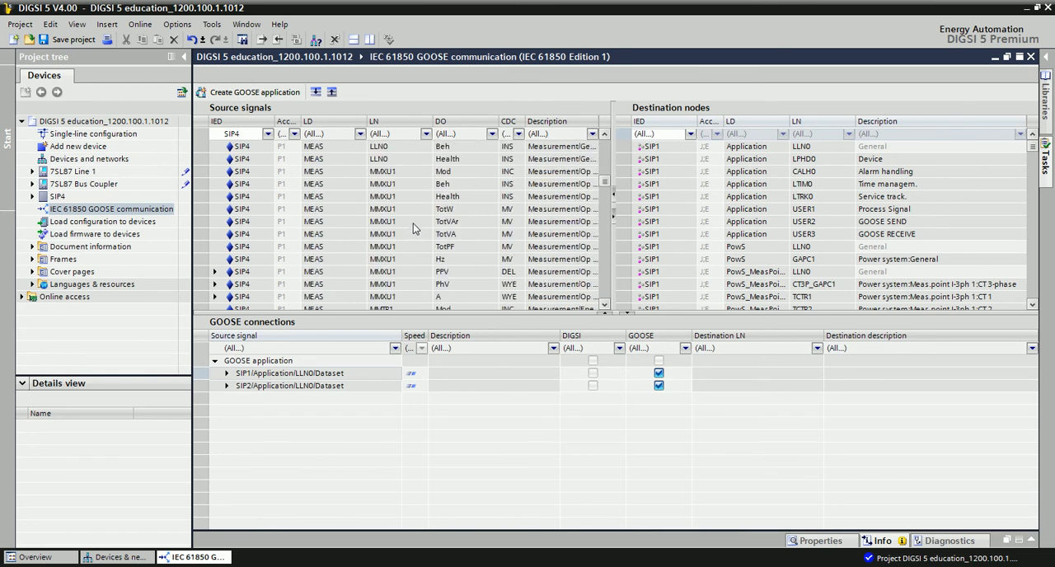
scroll(412, 229, "down", 15)
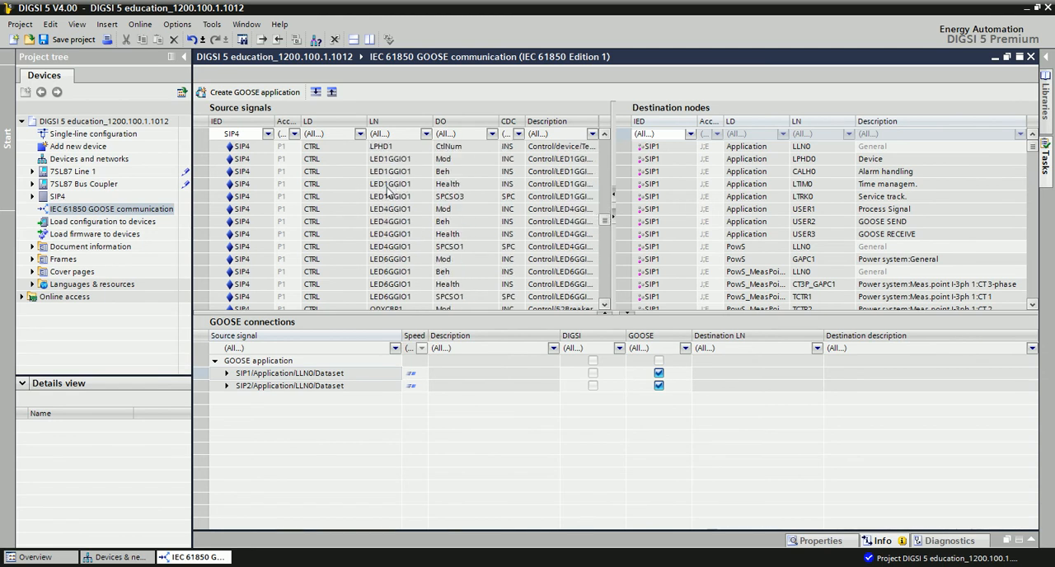
left_click(393, 196)
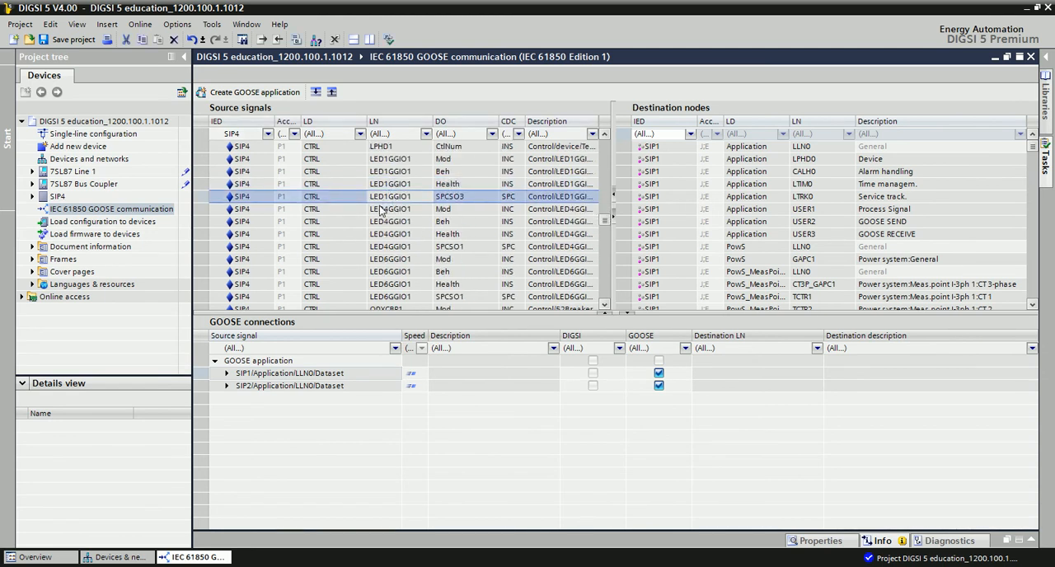
left_click(242, 197)
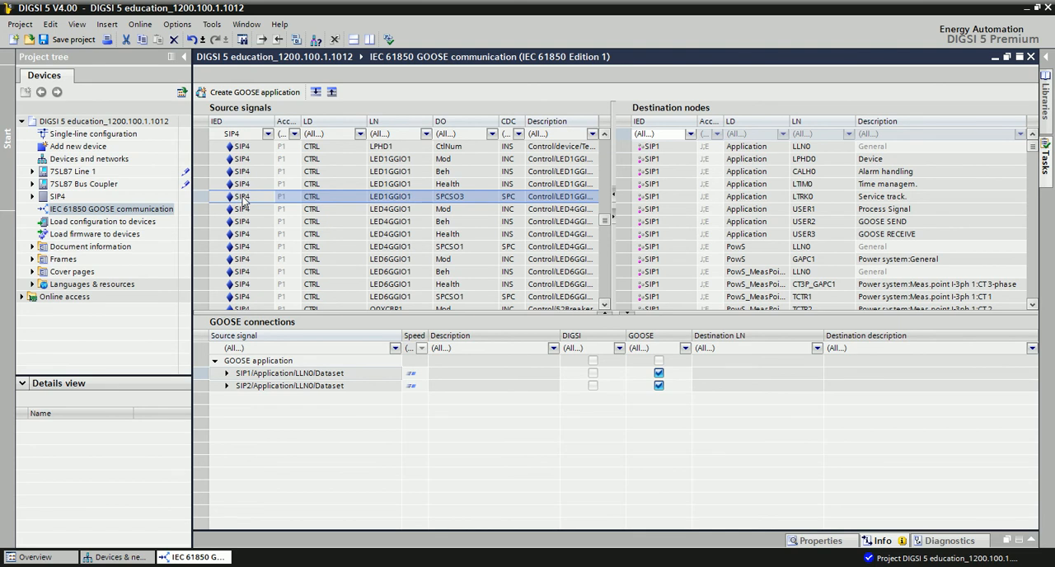
left_click(449, 199)
left_click(435, 246)
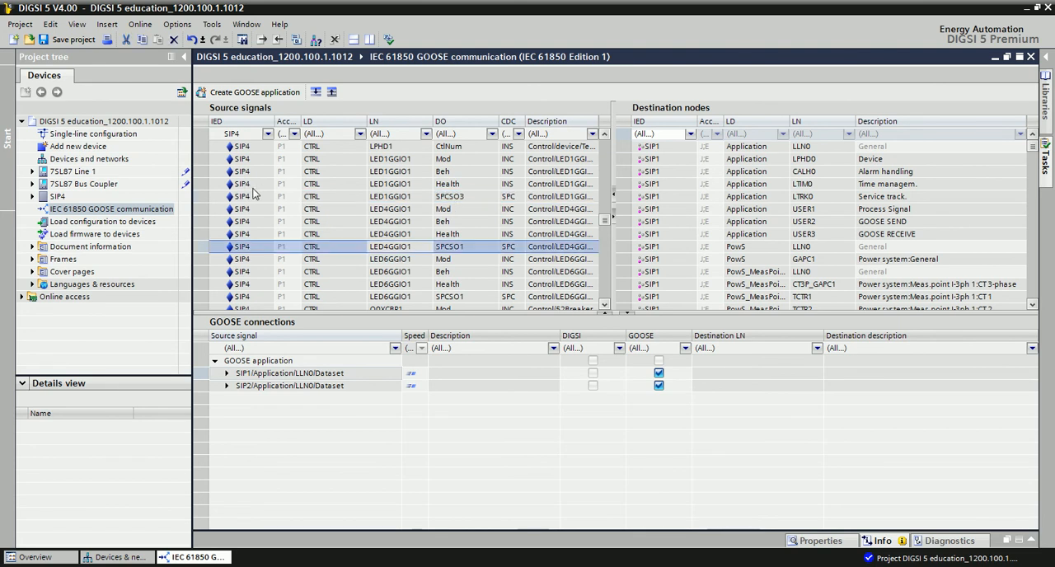
left_click(247, 199)
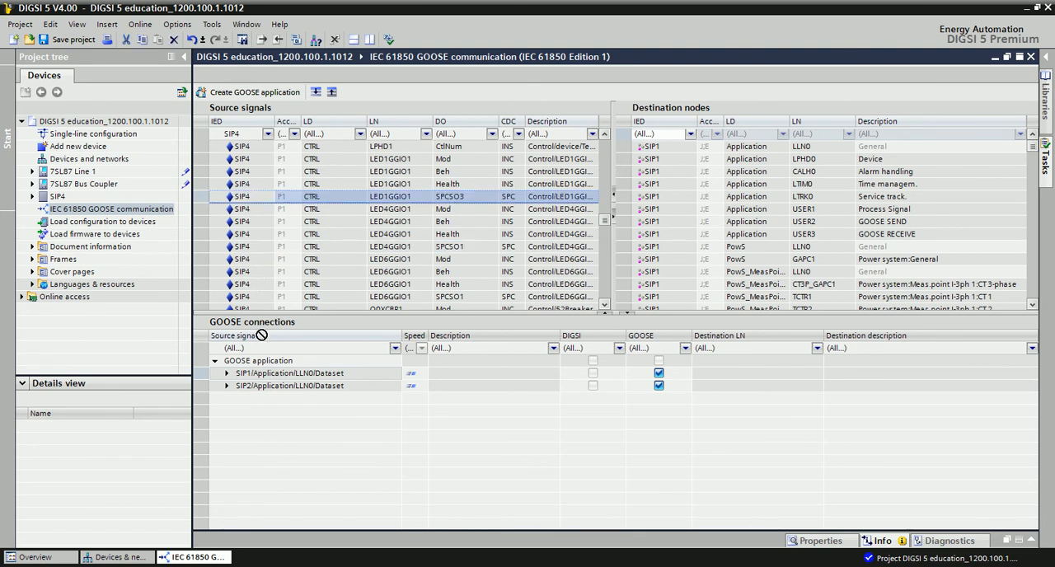
left_click_drag(246, 199, 264, 364)
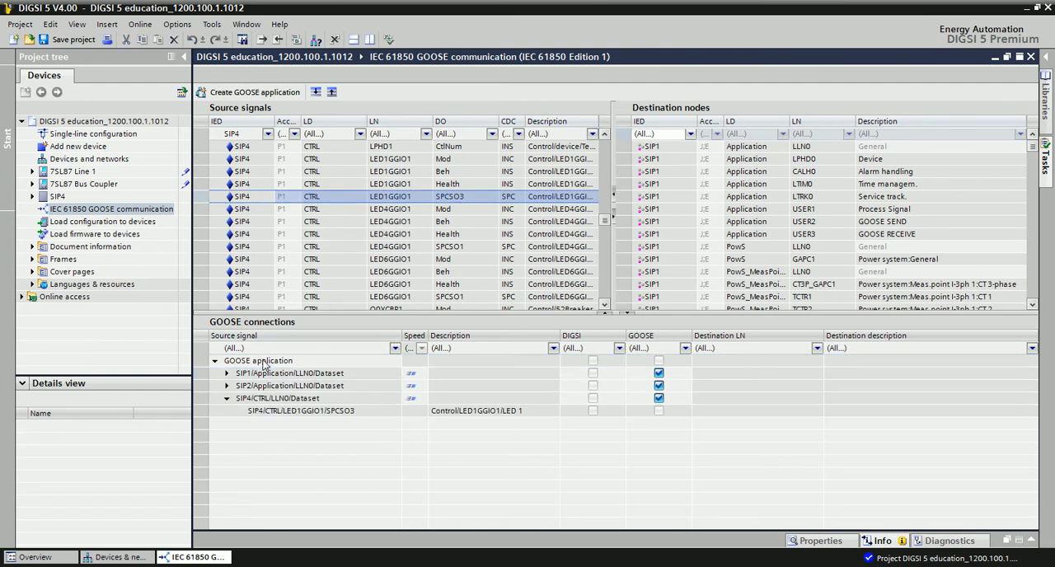
left_click(276, 410)
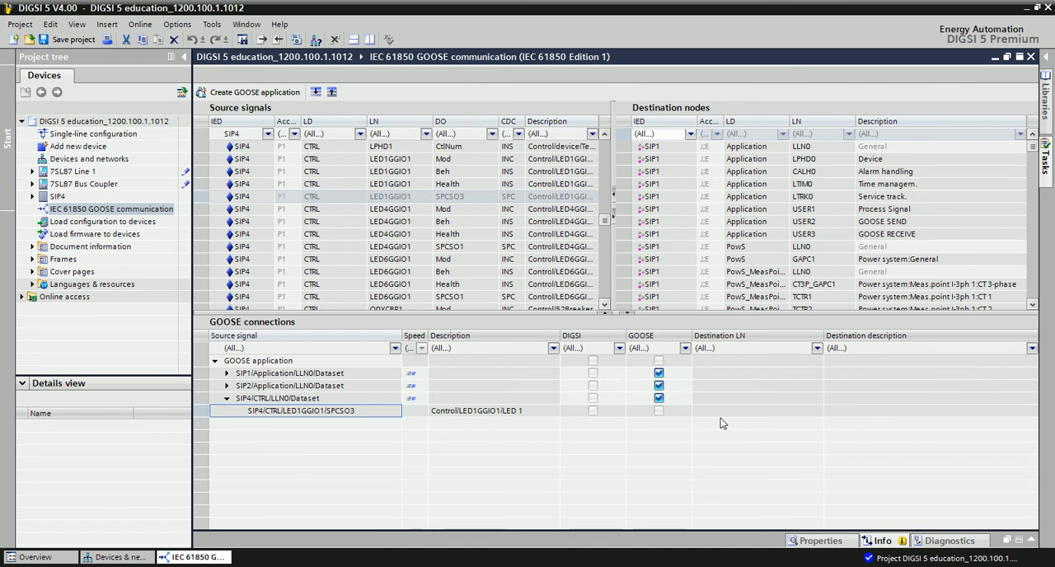
- Filter the destination nodes by logical node USER3
left_click(848, 133)
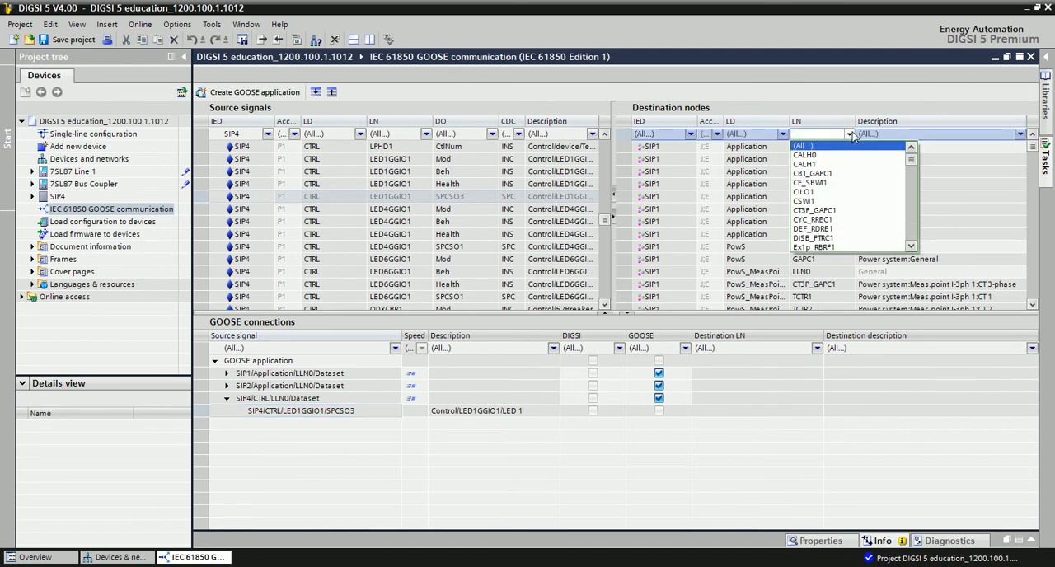
scroll(853, 187, "down", 3)
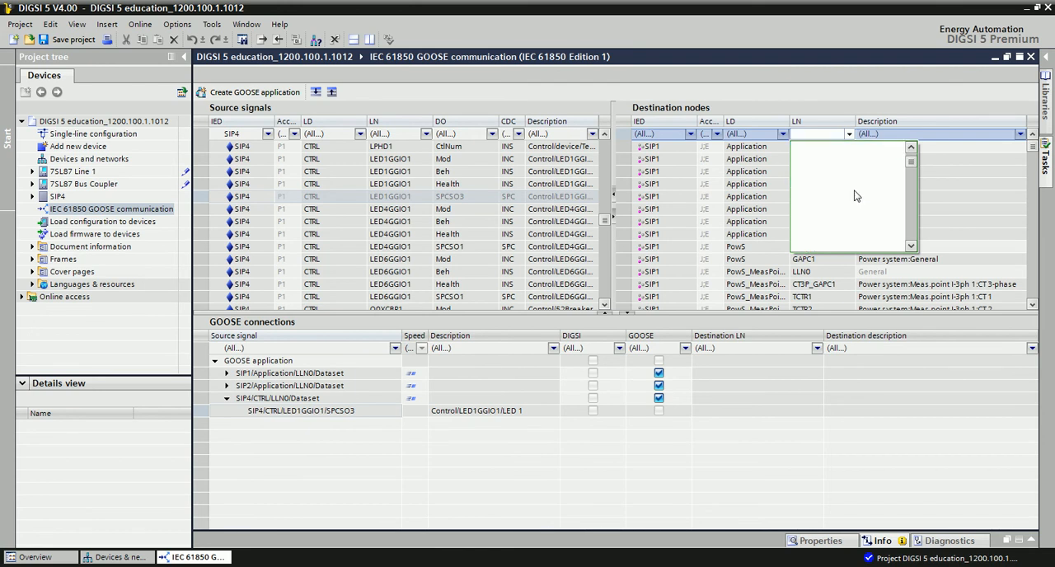
scroll(853, 186, "down", 4)
scroll(853, 190, "down", 2)
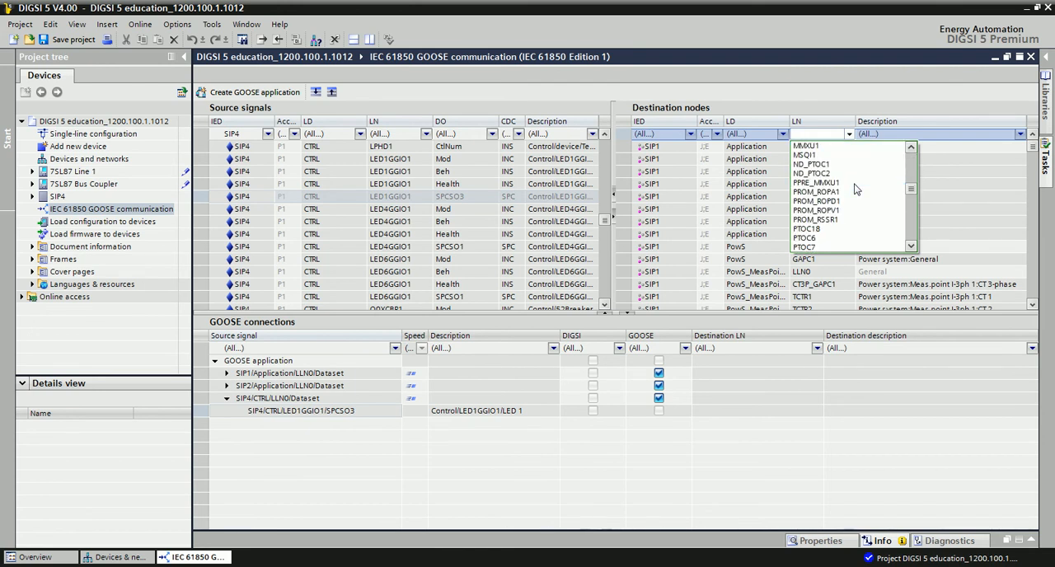
scroll(854, 188, "down", 2)
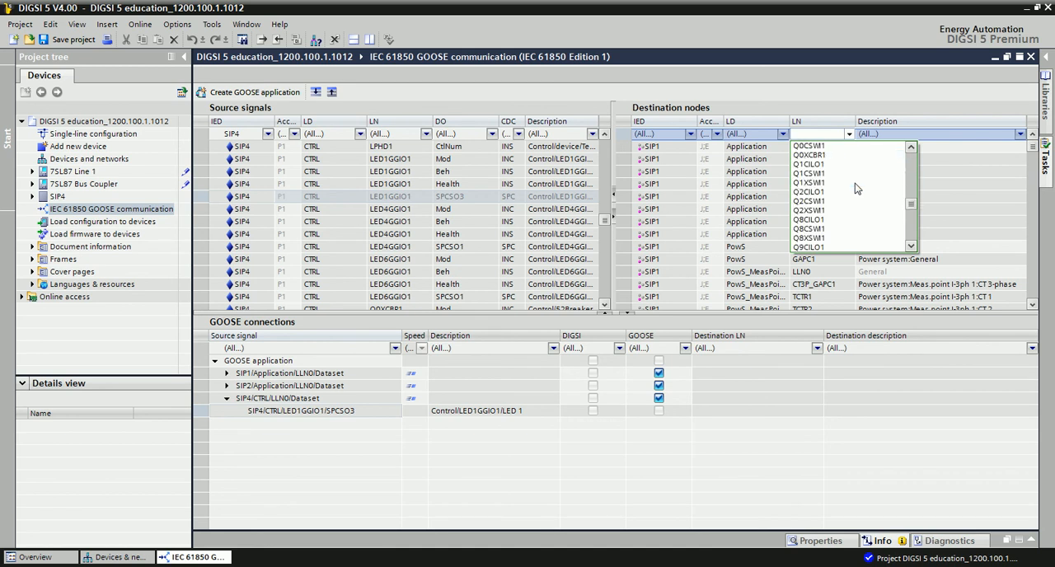
scroll(854, 184, "down", 5)
scroll(849, 188, "down", 5)
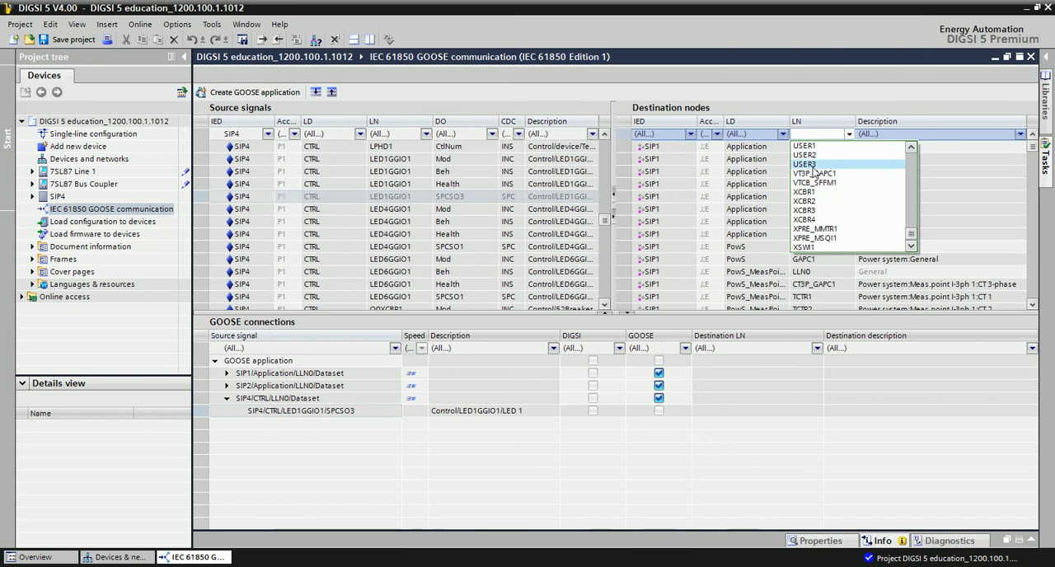
left_click(812, 165)
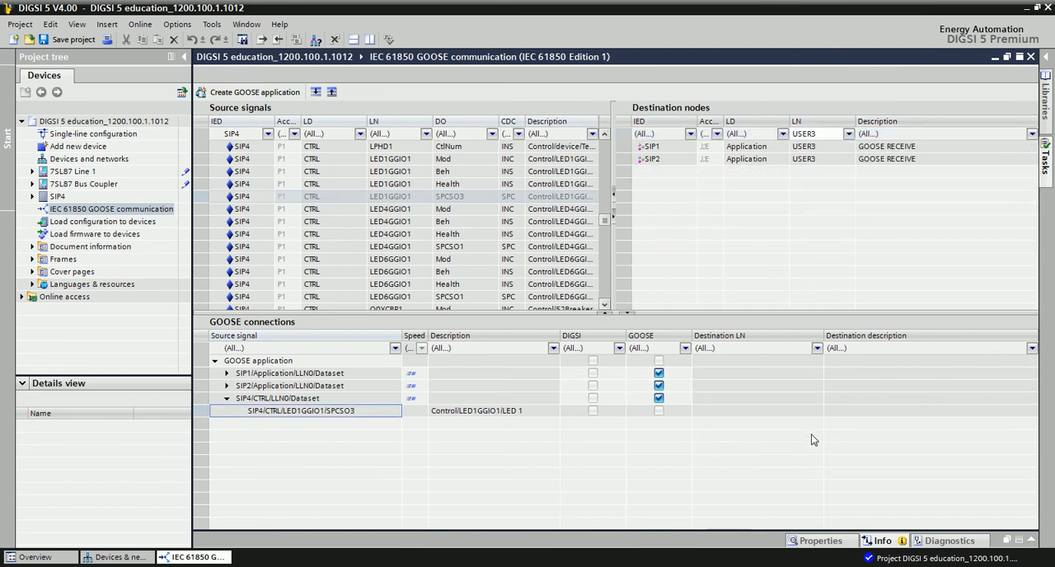
- Connect SIP4's LED1GGIO1/SPCSO3 signal to the USER3 nodes of both SIP1 and SIP2, without replacing the SIP1 destination
left_click(651, 158)
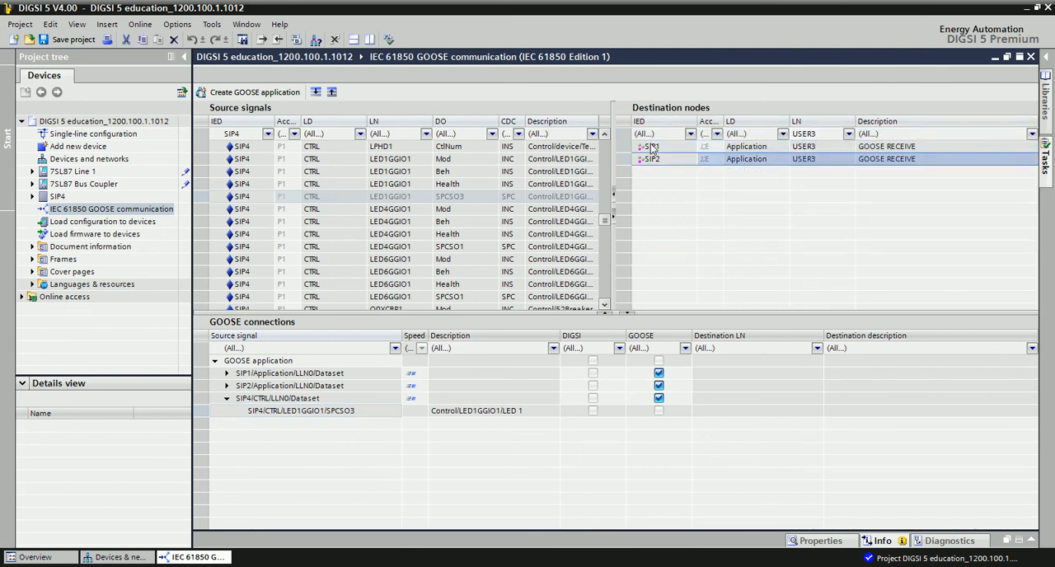
left_click(654, 149)
left_click(654, 158)
left_click(651, 148)
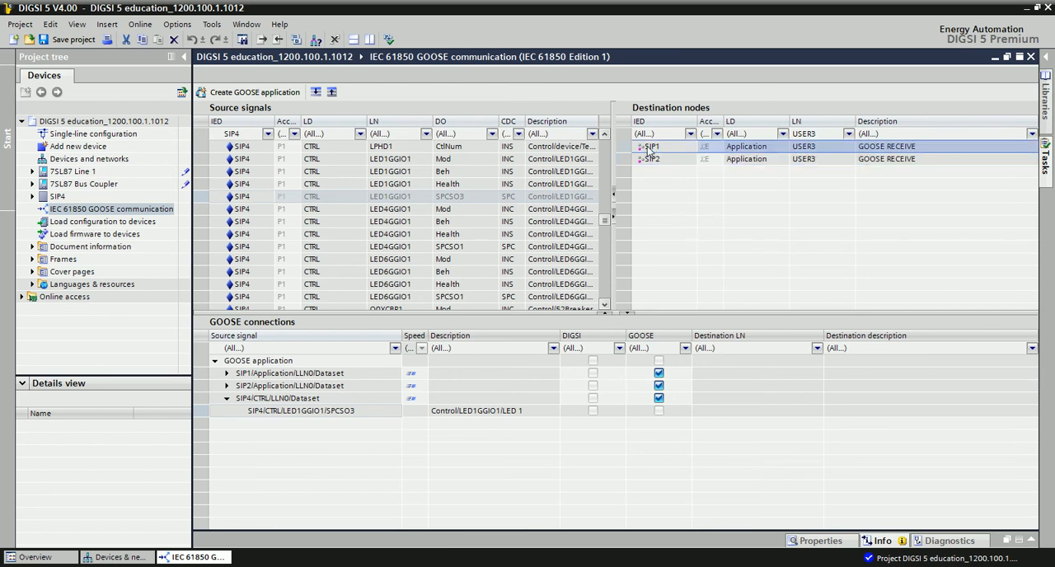
left_click_drag(653, 149, 714, 419)
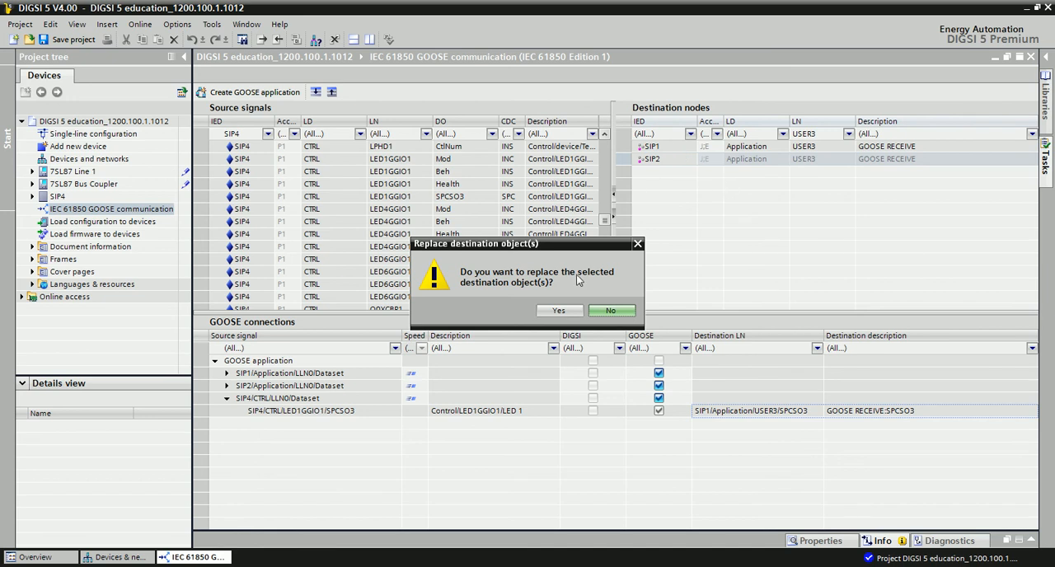
left_click(607, 312)
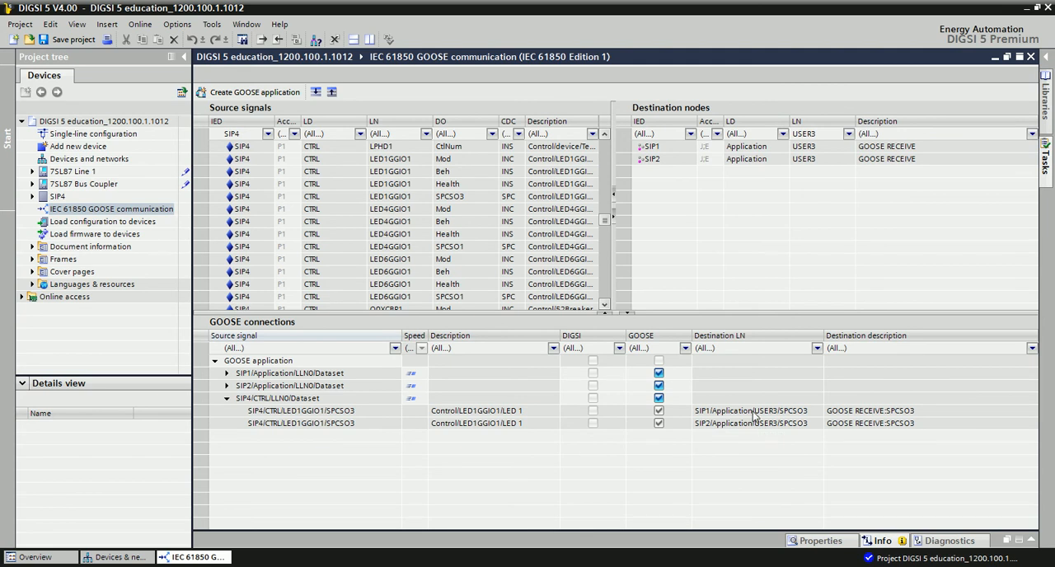
left_click(753, 423)
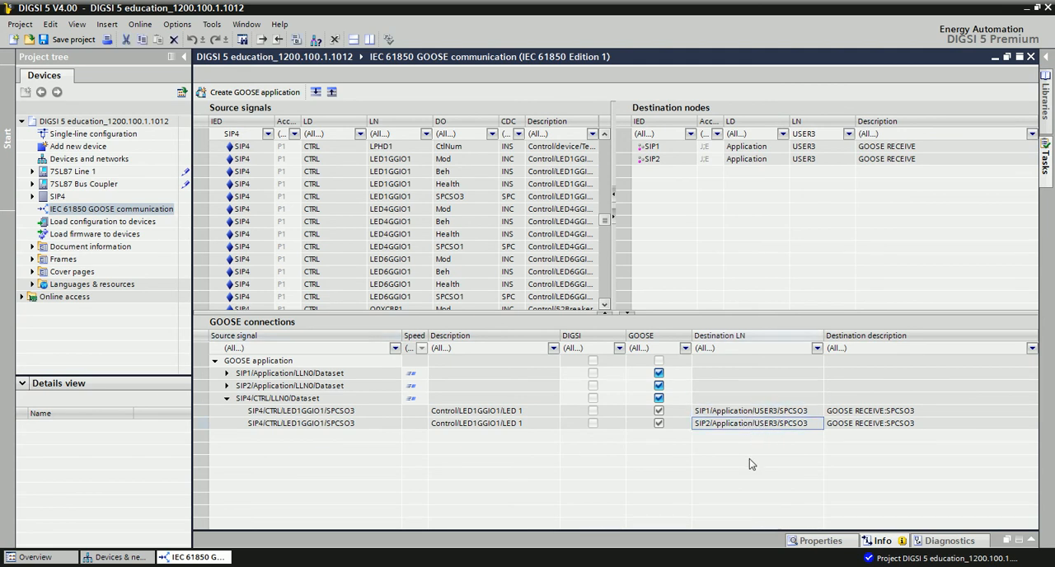
left_click(717, 412)
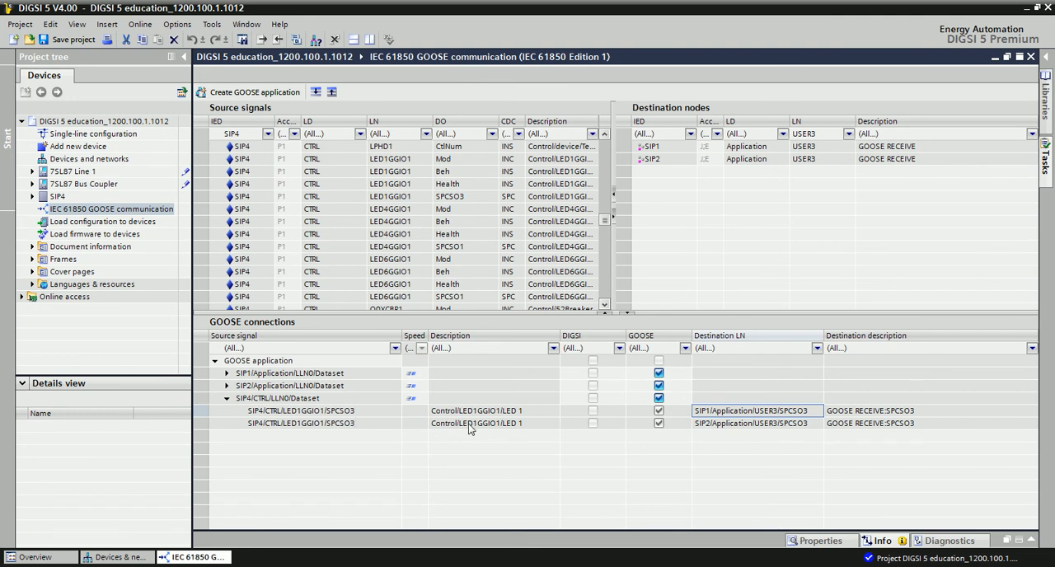
left_click(767, 424)
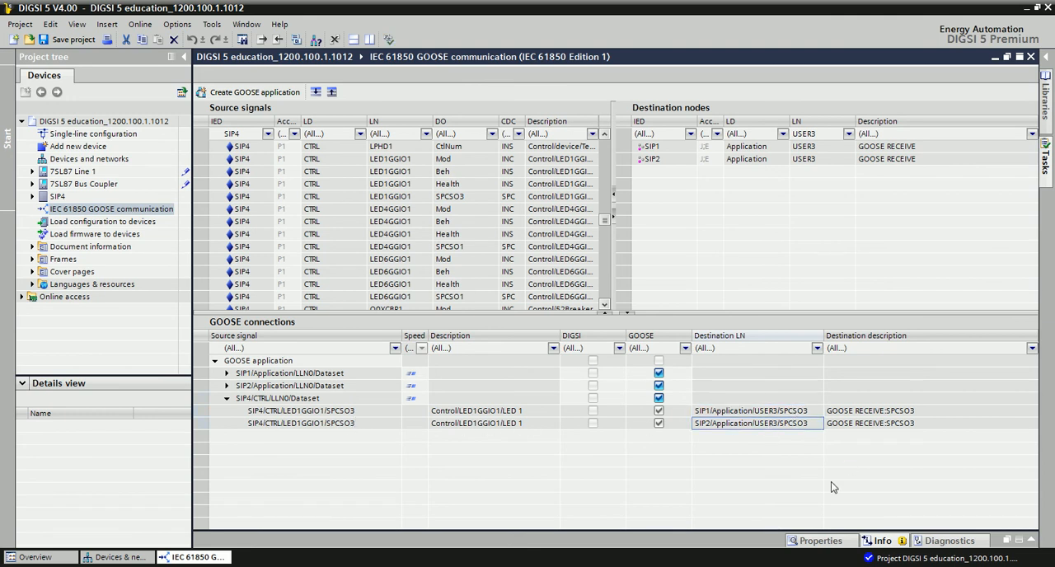
left_click(867, 425)
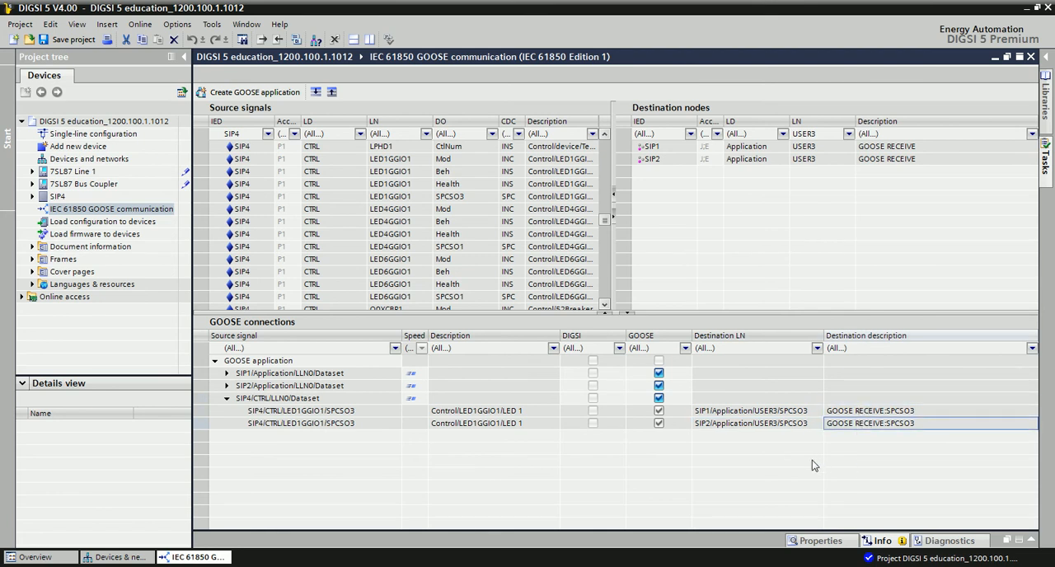
- Open the information routing of 7SL87 Line 1 and rename the SPCSO3 signal under GOOSE RECEIVE as LED1
left_click(32, 172)
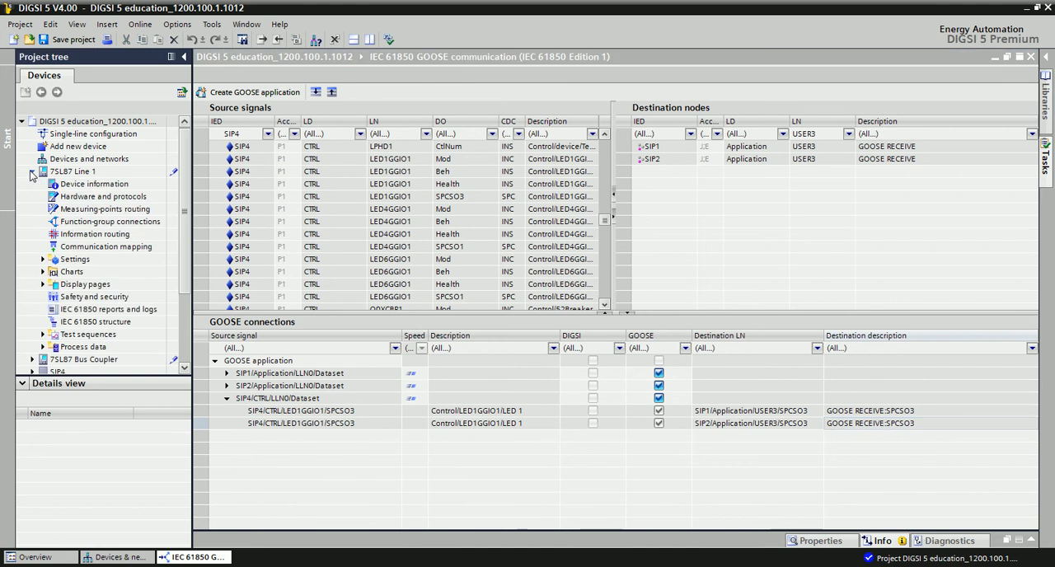
double_click(83, 235)
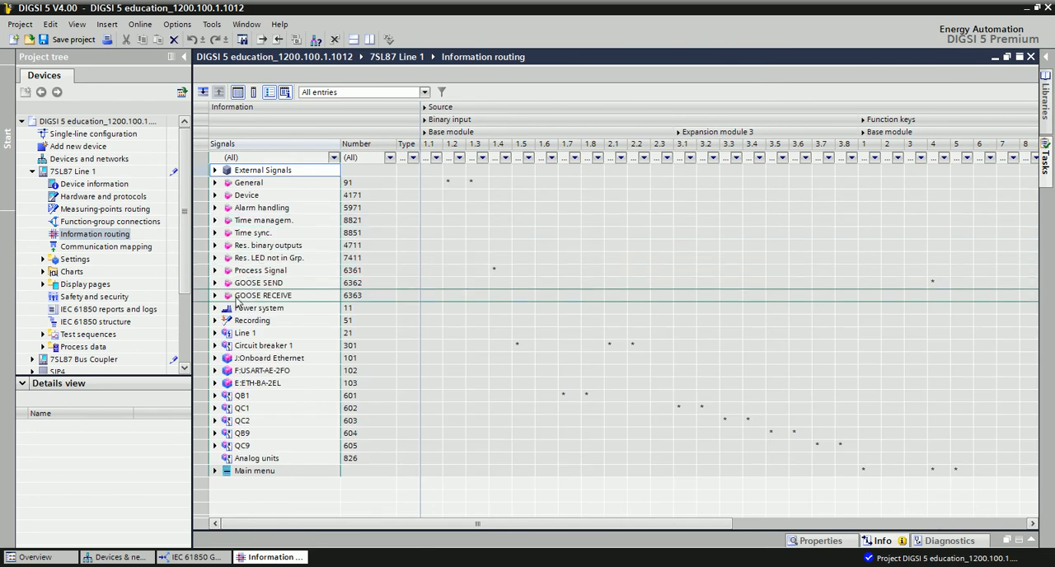
left_click(216, 296)
left_click(216, 295)
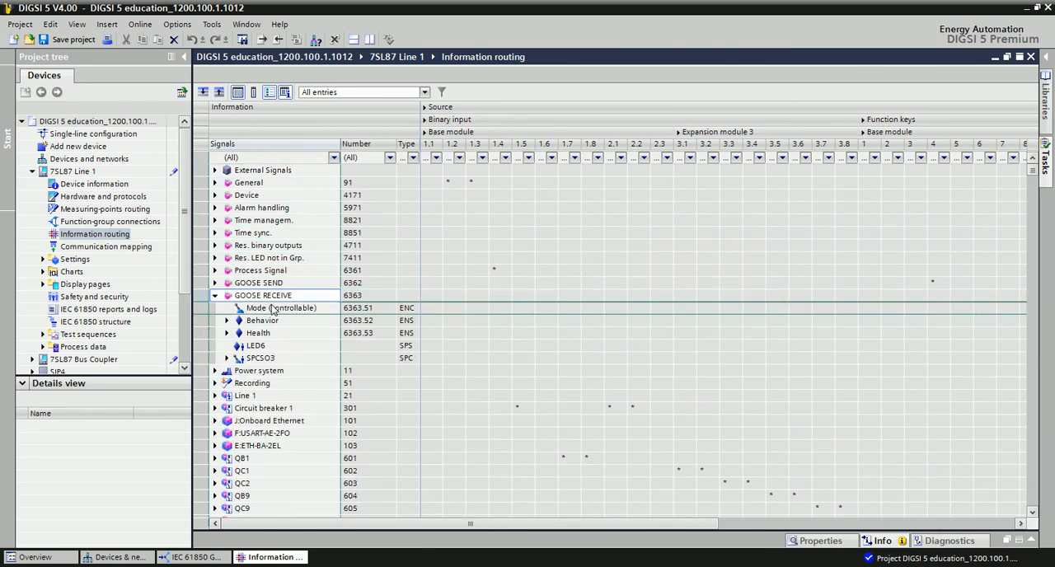
scroll(279, 324, "down", 1)
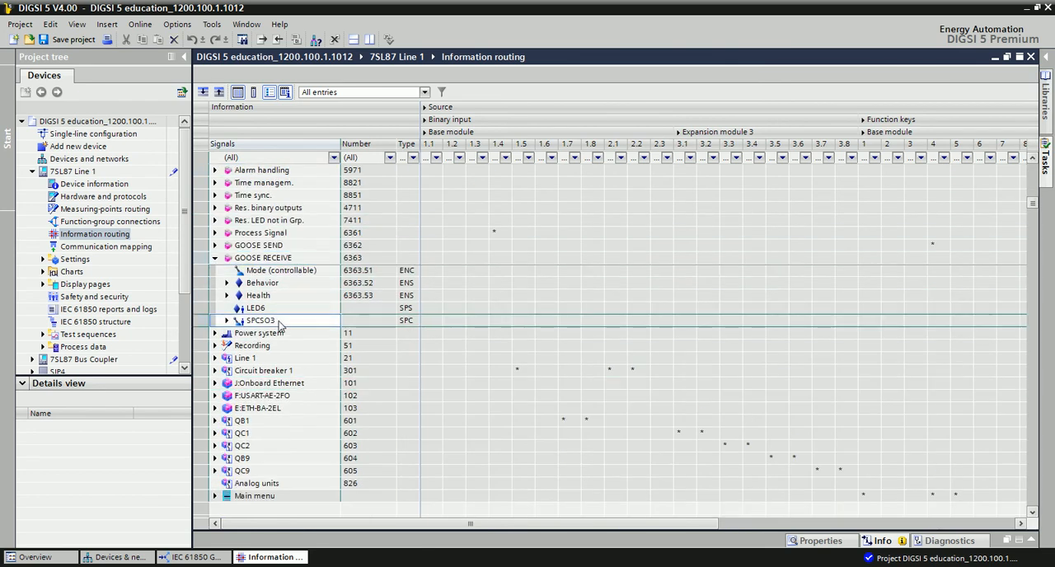
right_click(280, 325)
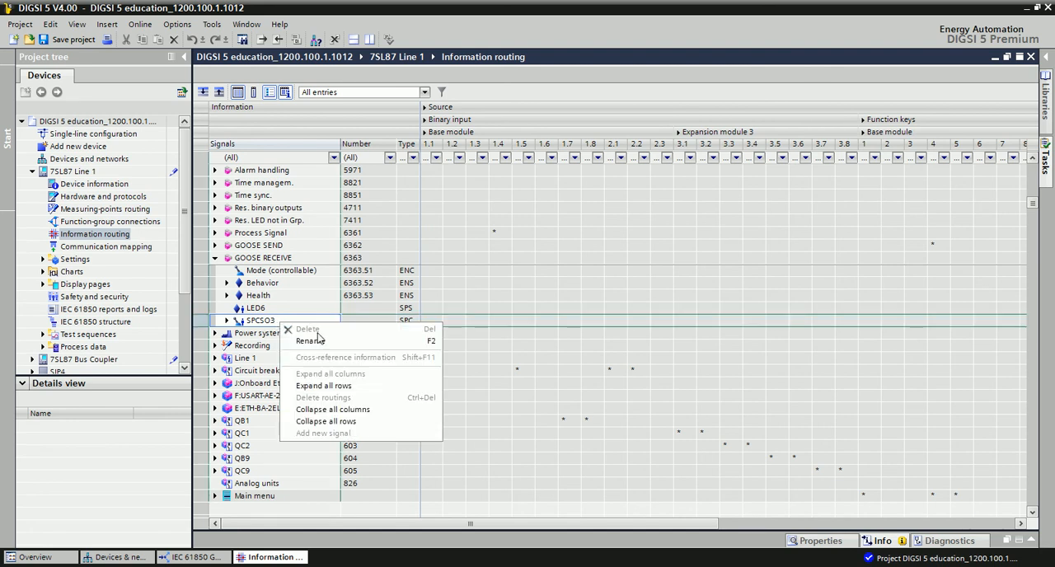
left_click(312, 346)
type("LED1")
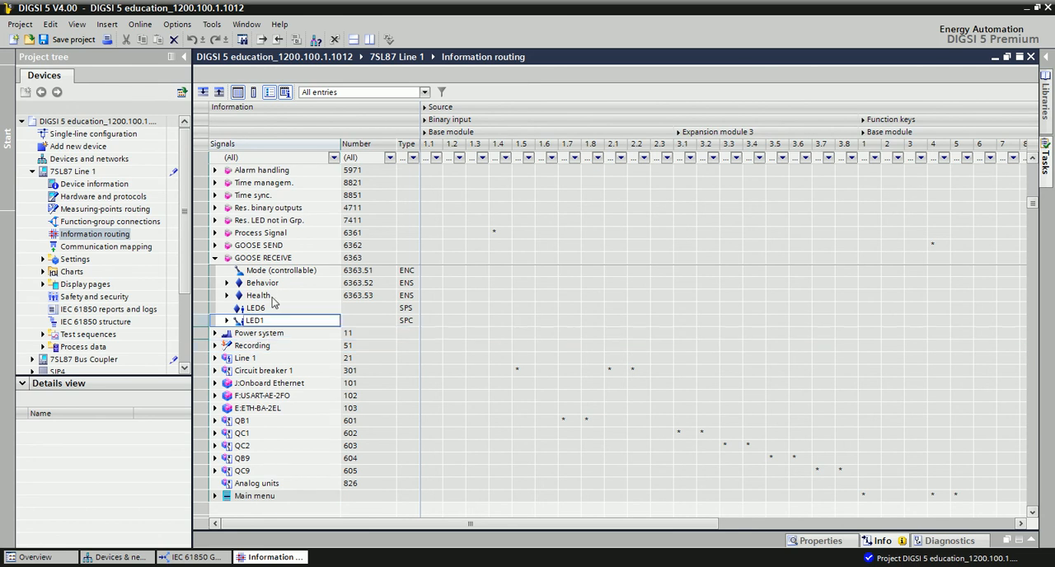
- Route the "on" state of the received LED1 signal to base module LED 1.1 as U (unlatched)
left_click(227, 321)
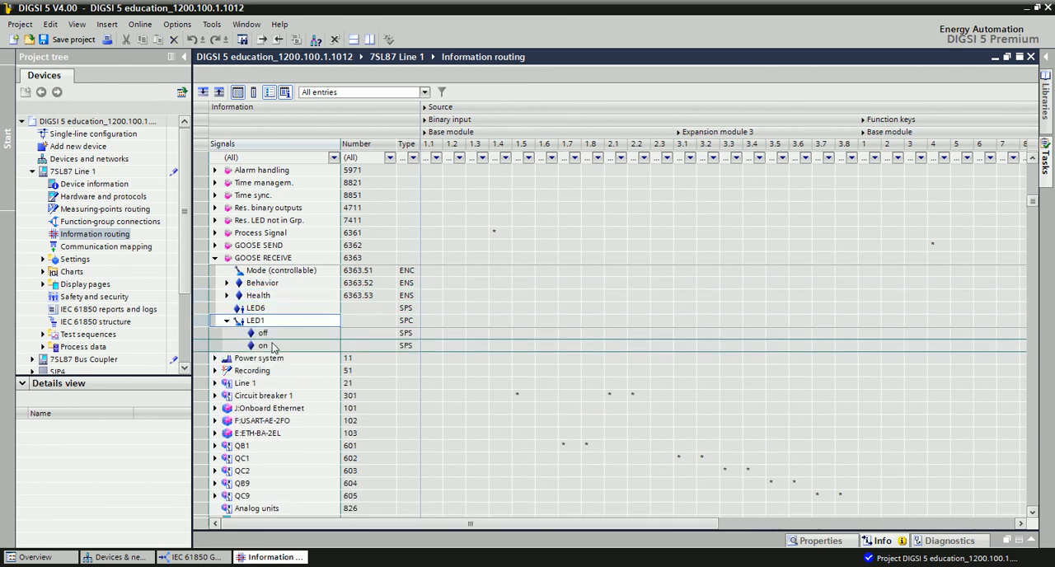
left_click(268, 346)
left_click_drag(486, 524, 521, 532)
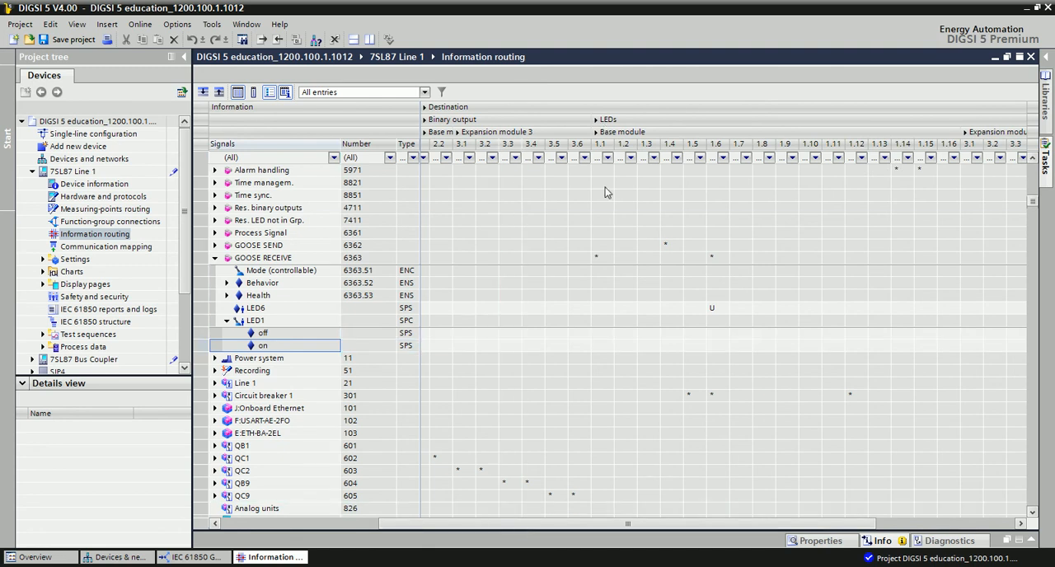
left_click(609, 323)
left_click(608, 345)
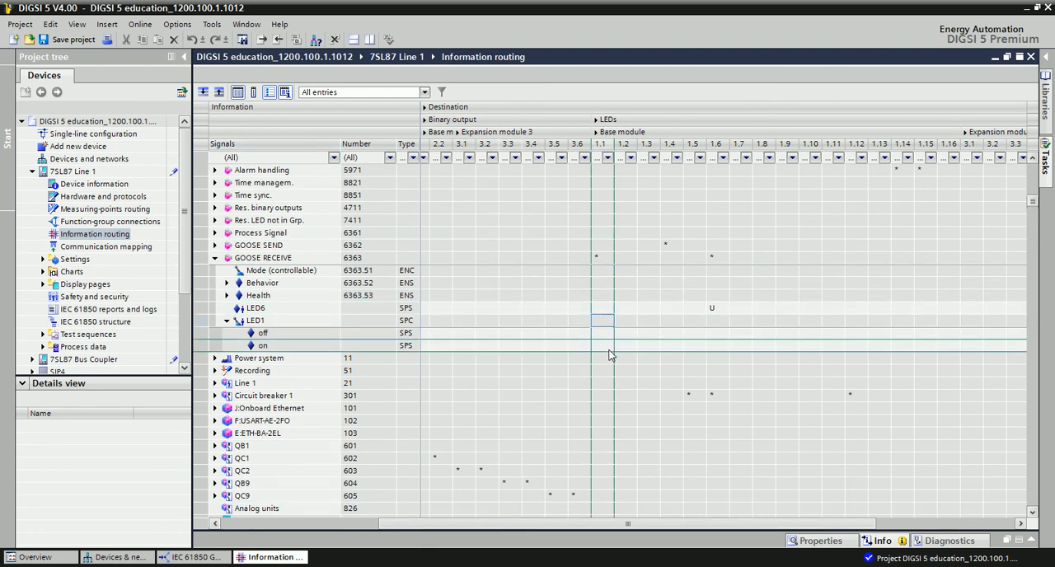
left_click(615, 346)
left_click(603, 350)
right_click(603, 347)
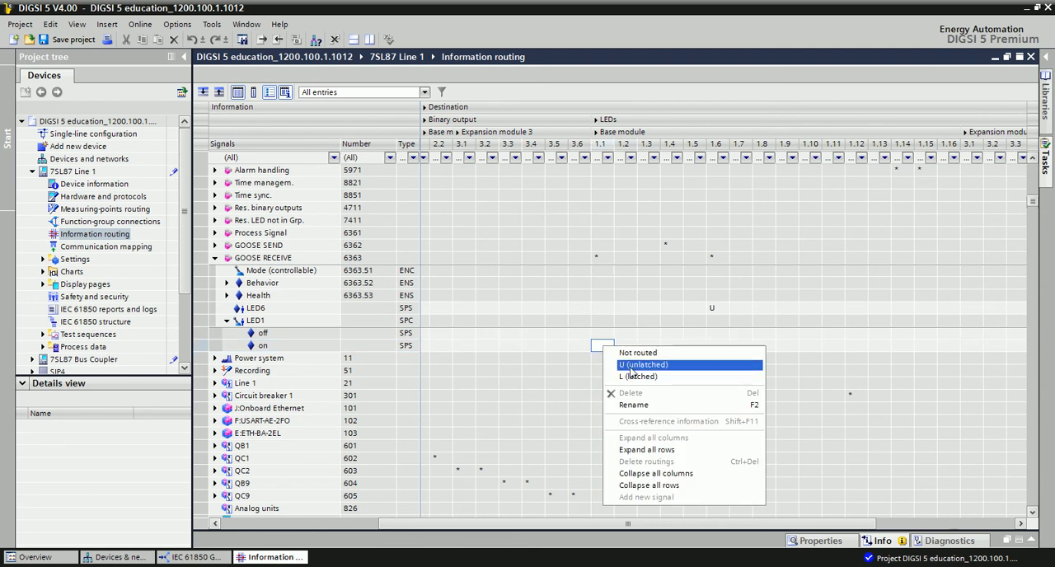
left_click(632, 371)
left_click(624, 397)
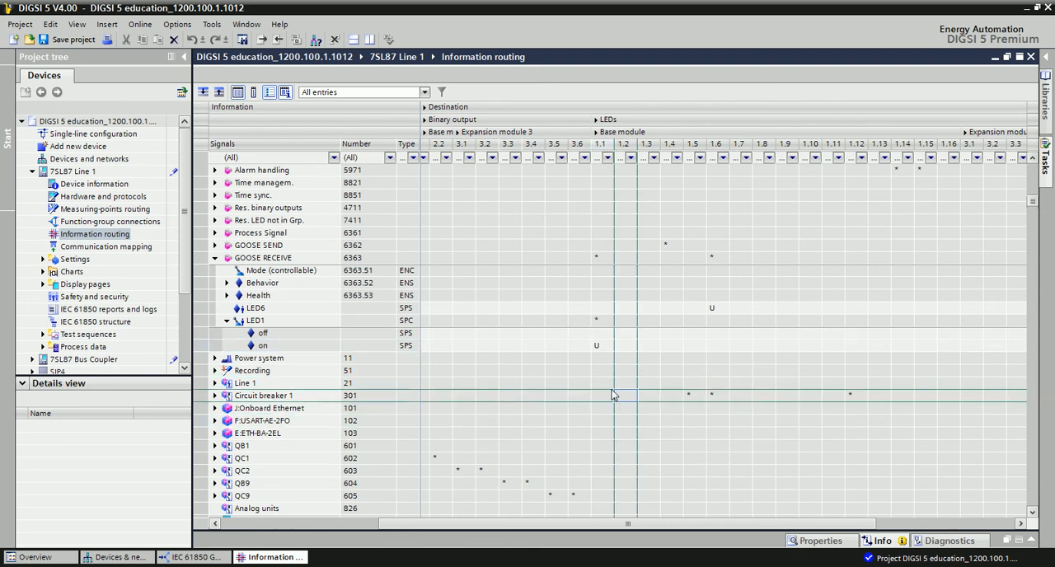
- Open the information routing of the 7SL87 Bus Coupler device
left_click(33, 171)
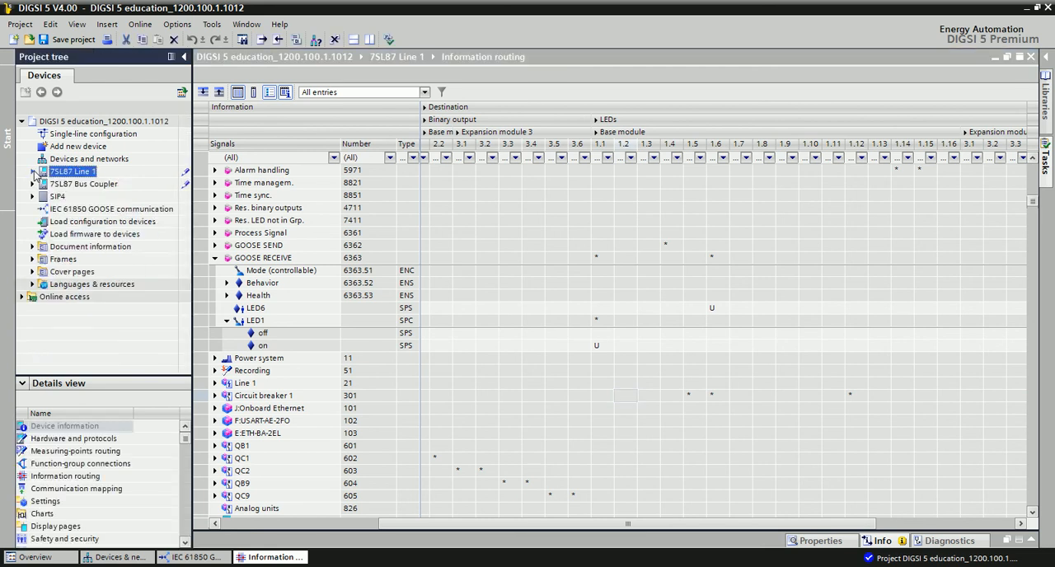
double_click(79, 186)
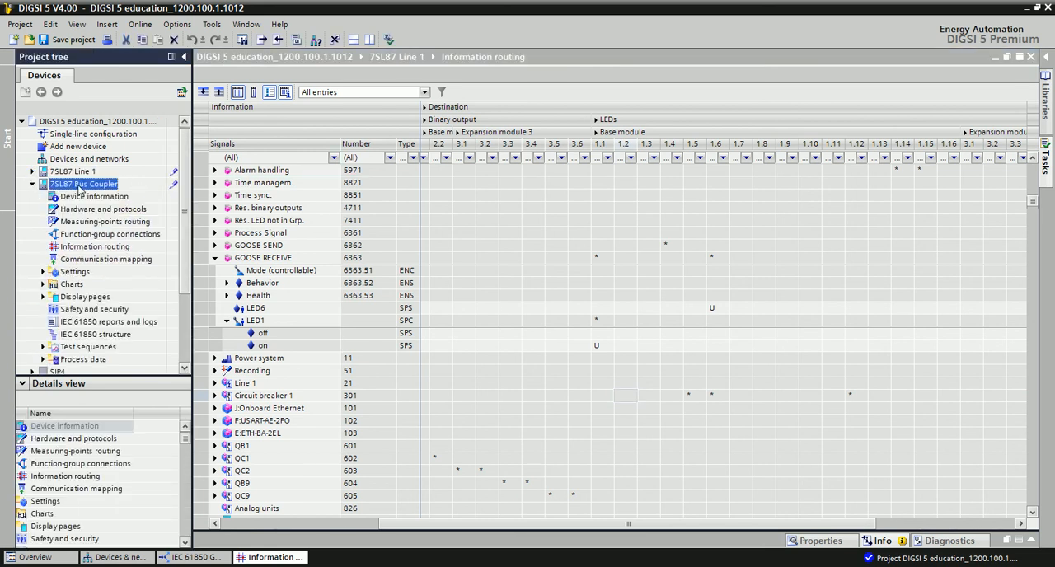
double_click(104, 245)
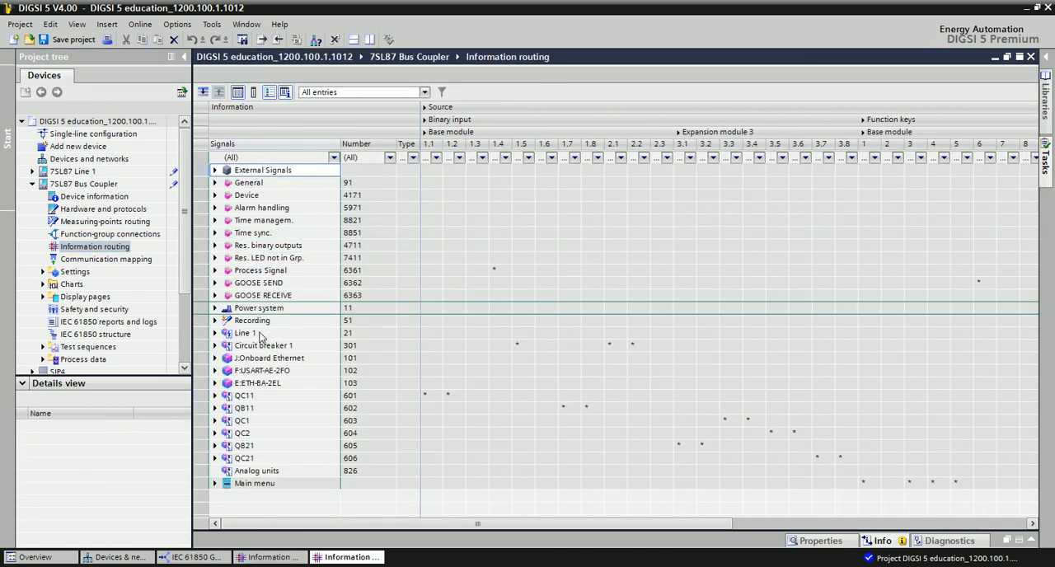
- Rename the SPCSO3 signal under the Bus Coupler's GOOSE RECEIVE group as LED1
left_click(215, 295)
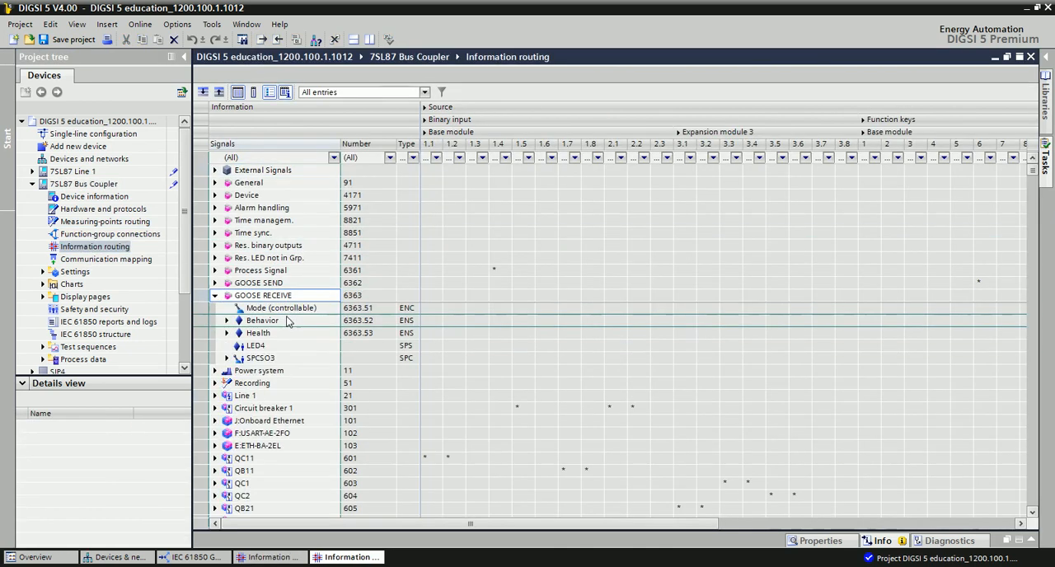
left_click(278, 360)
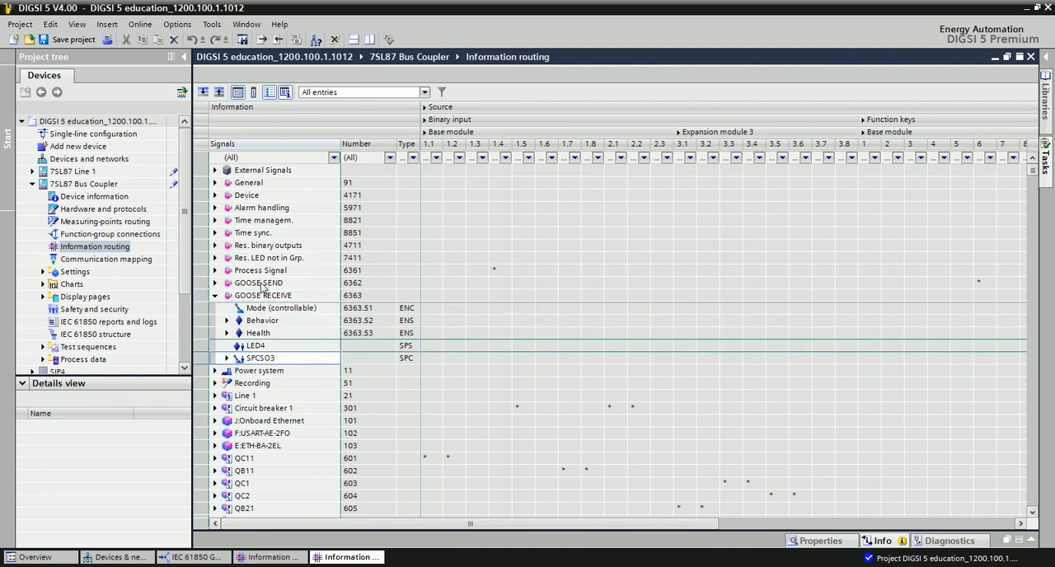
right_click(278, 359)
left_click(313, 377)
type("LED1")
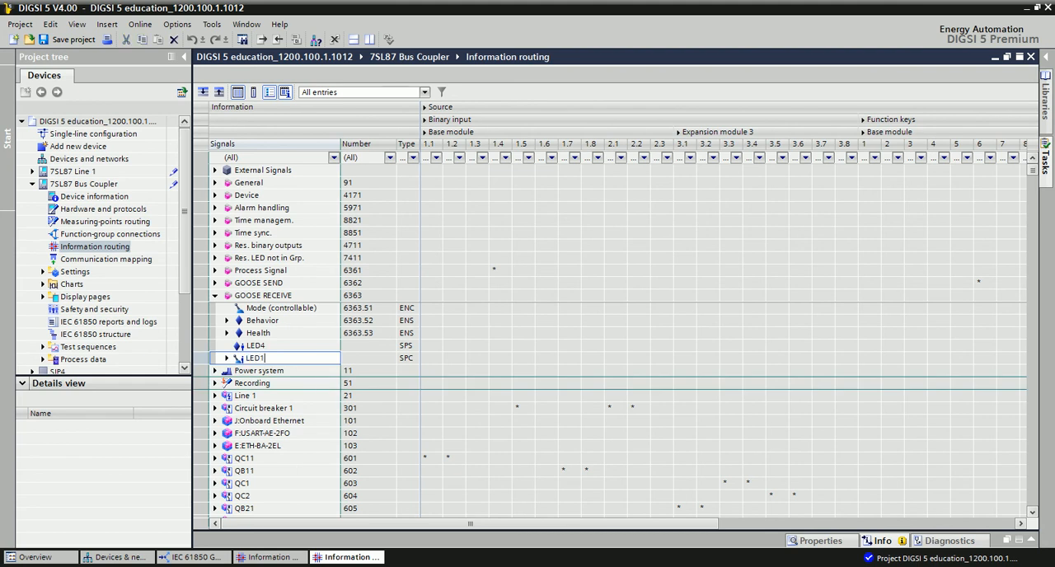
left_click(325, 332)
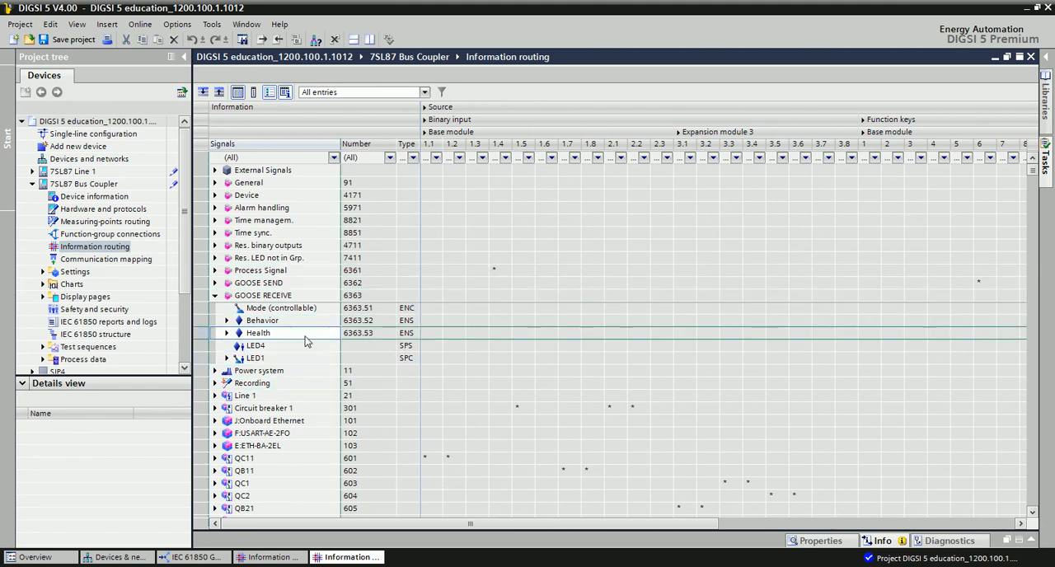
- Route the "on" state of the Bus Coupler's received LED1 signal to base module LED 1.1 as U (unlatched)
left_click(227, 360)
left_click(280, 383)
left_click_drag(415, 527, 603, 542)
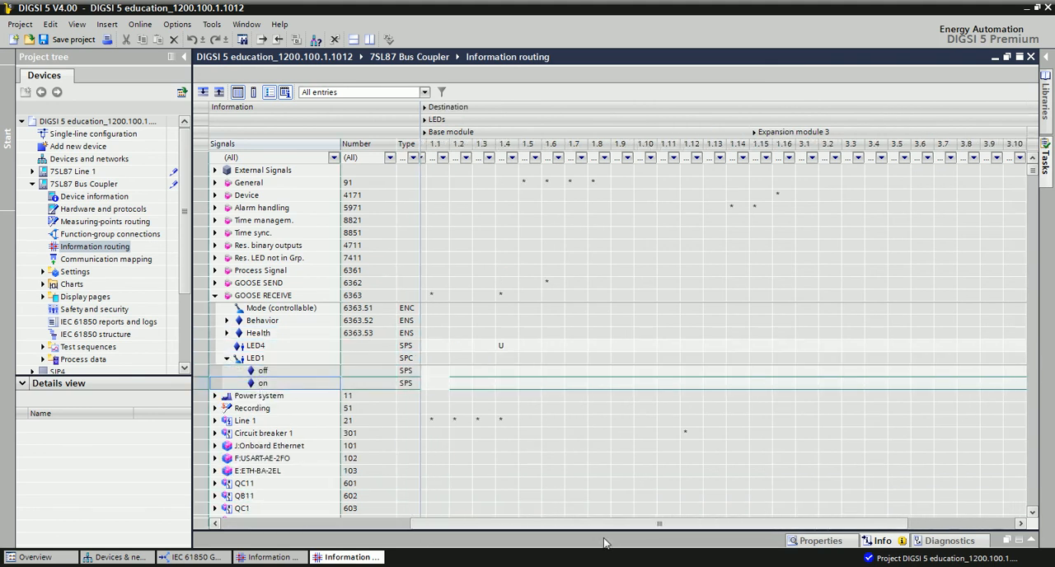
left_click(442, 371)
right_click(443, 384)
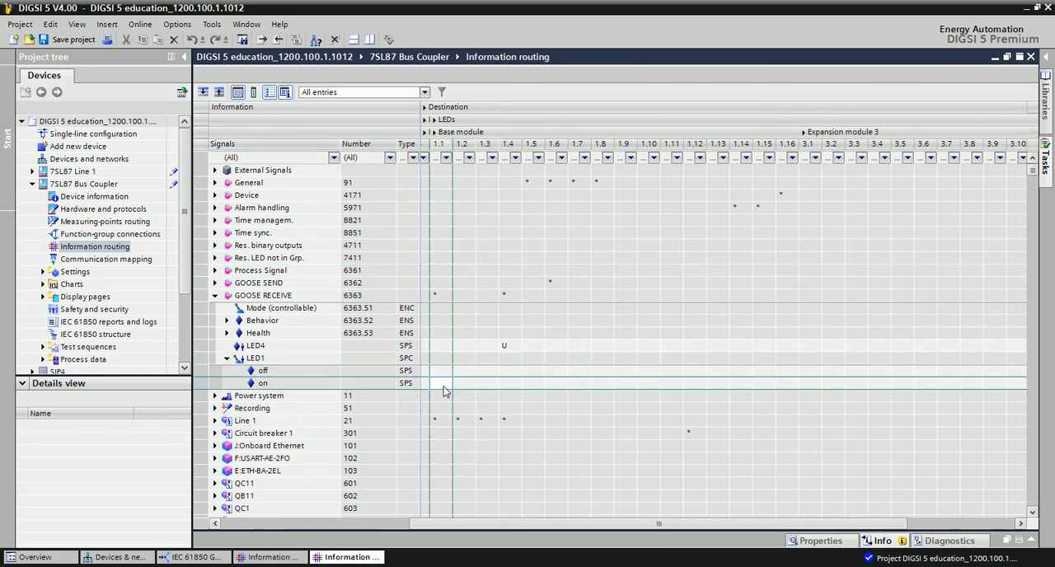
left_click(483, 406)
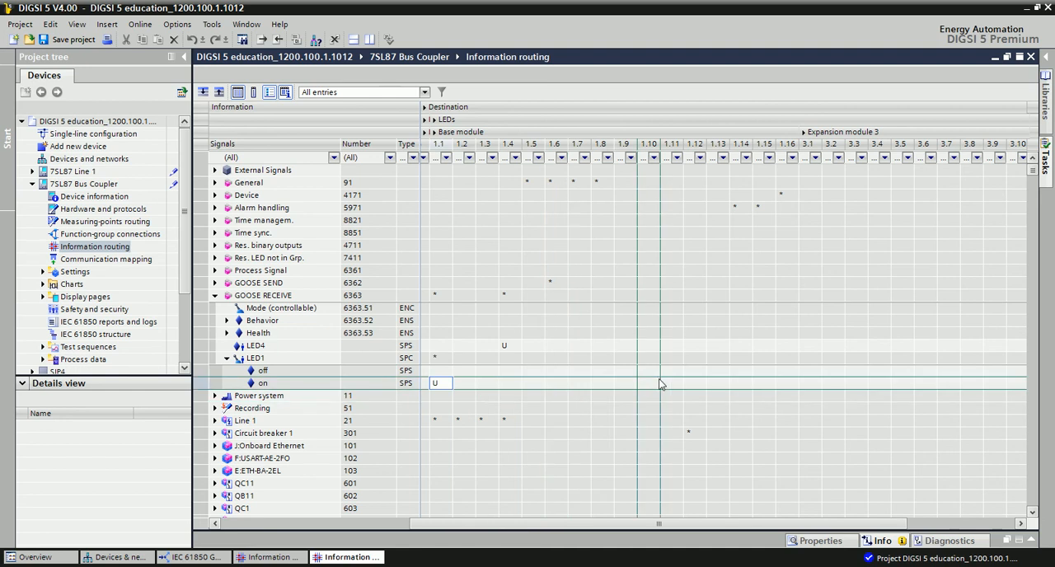
left_click(681, 410)
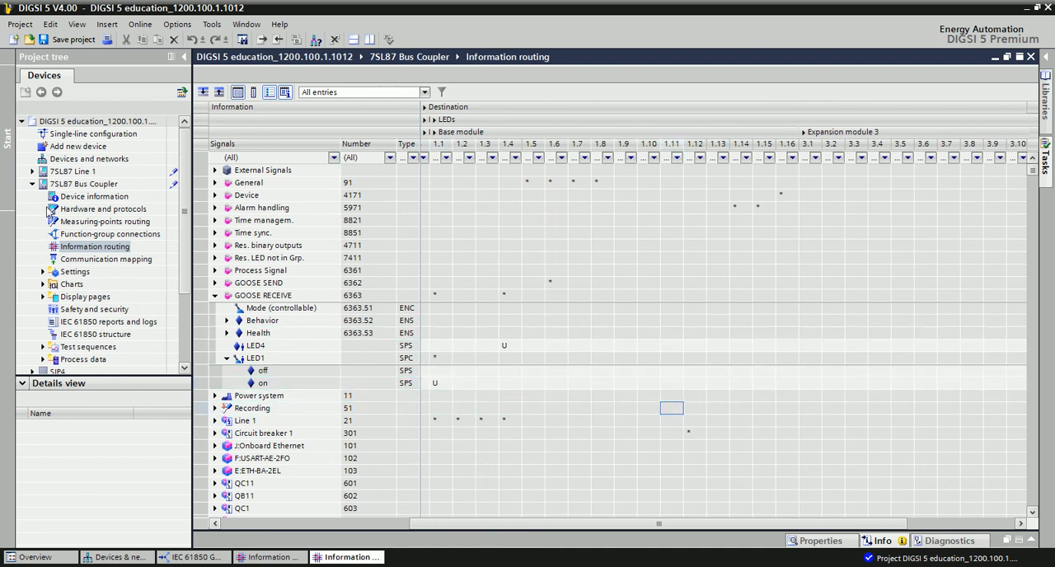
- Return to IEC 61850 GOOSE communication to check the destination descriptions of the SIP4 connections, and save the project
left_click(33, 184)
double_click(103, 208)
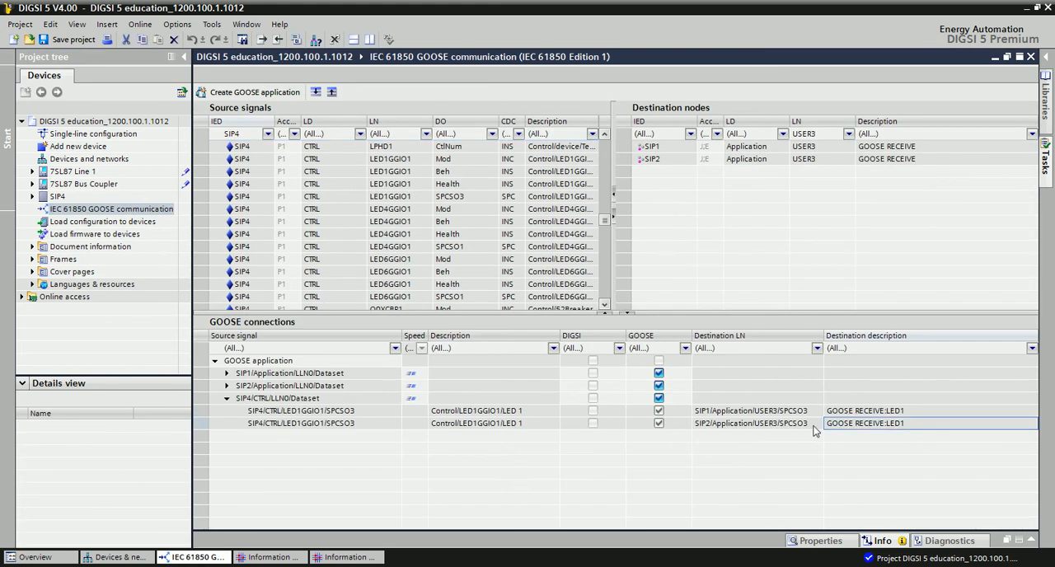
left_click(895, 411)
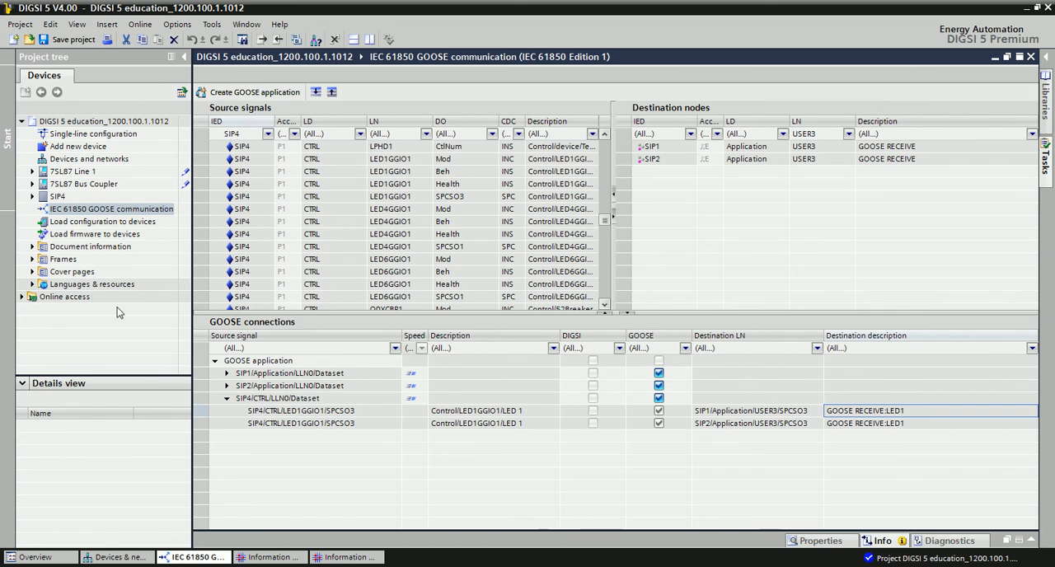
left_click(71, 39)
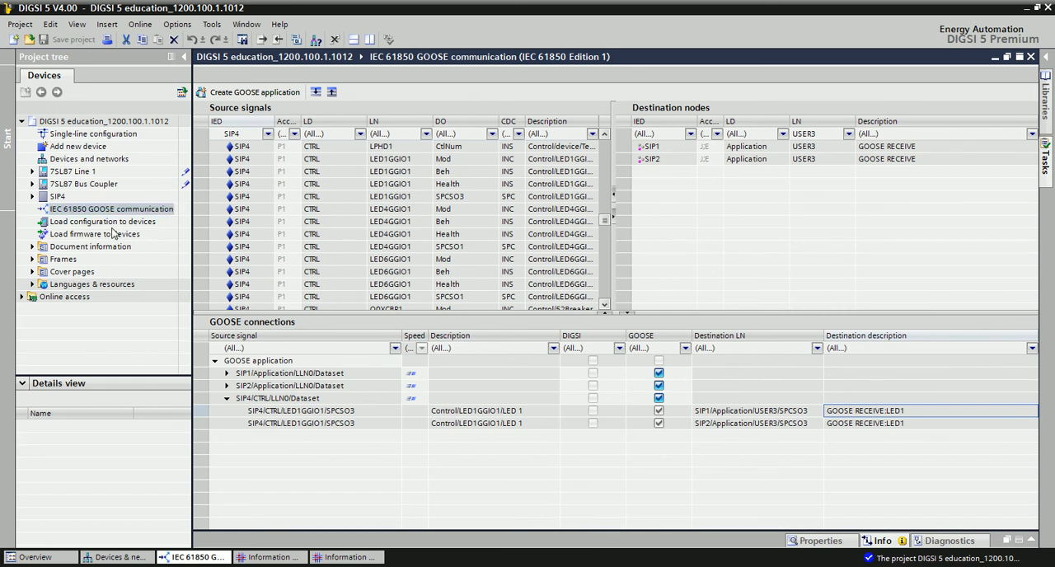
- Export the project as an SCD (Substation Configuration Description) file in the Documents folder, including 7SL87 Line 1, 7SL87 Bus Coupler and SIP4
left_click(82, 121)
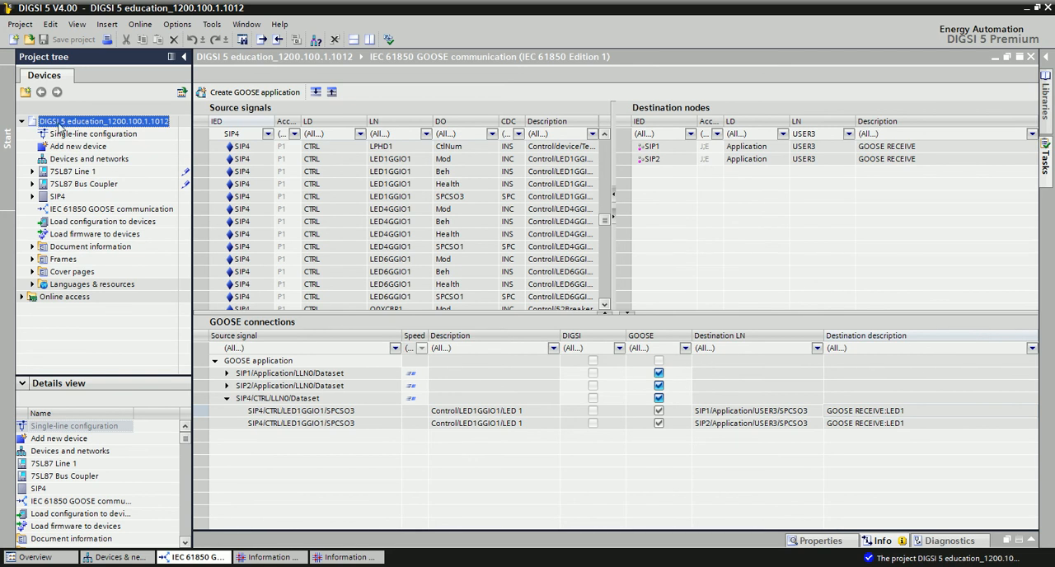
right_click(59, 124)
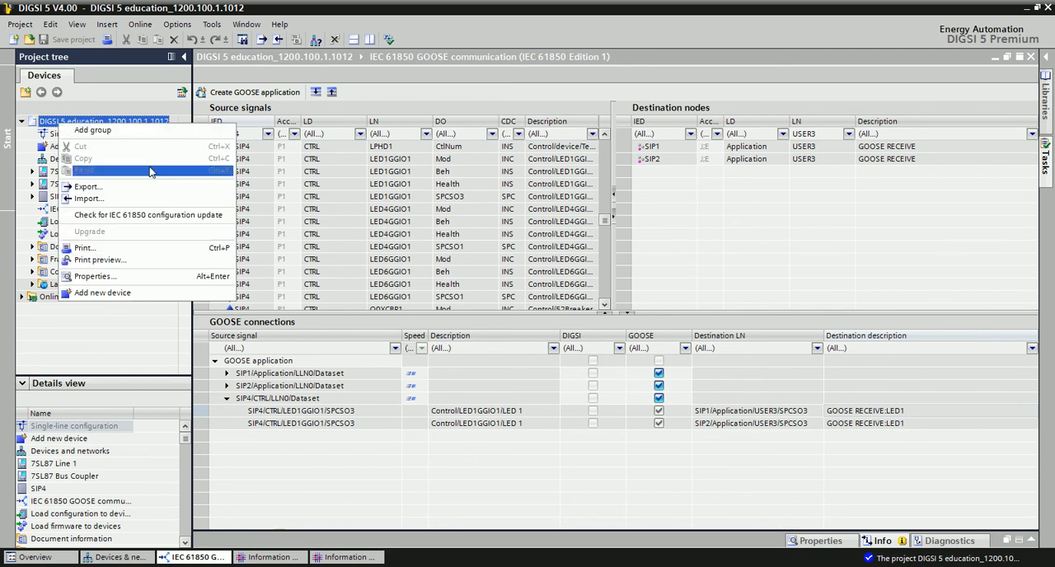
left_click(84, 187)
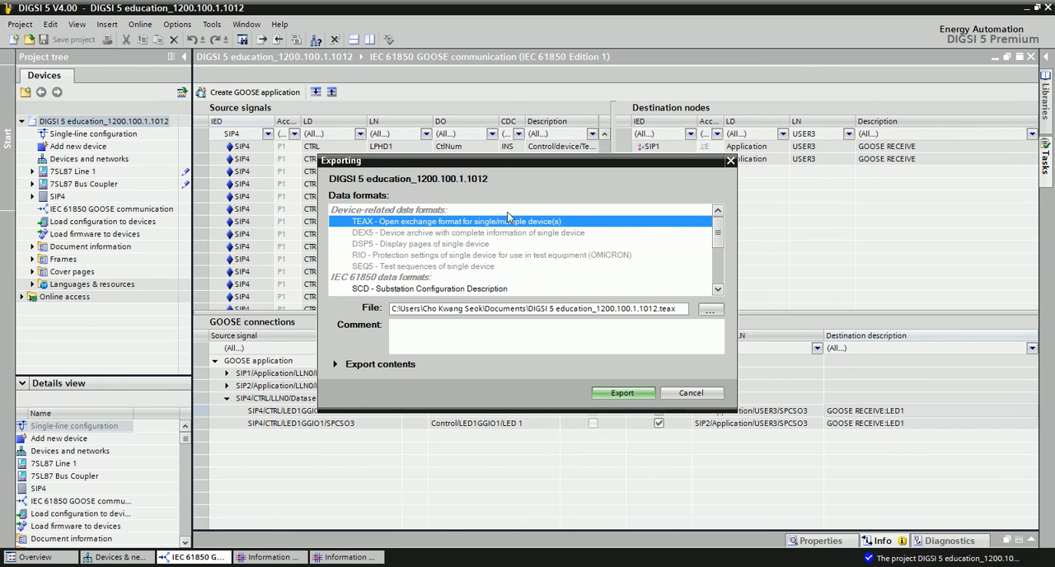
left_click(717, 289)
left_click(718, 289)
left_click(718, 289)
left_click(718, 289)
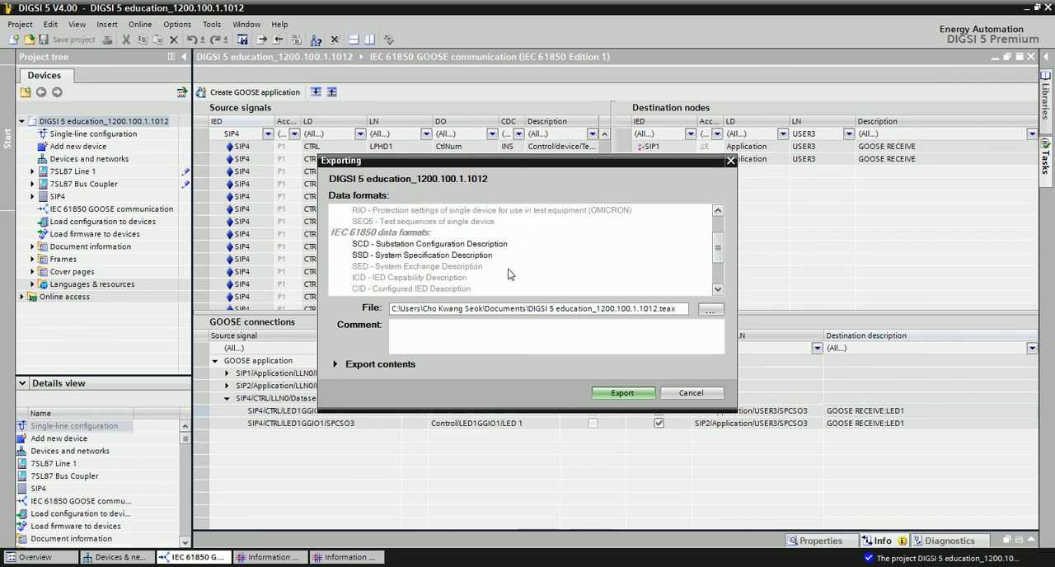
left_click(421, 245)
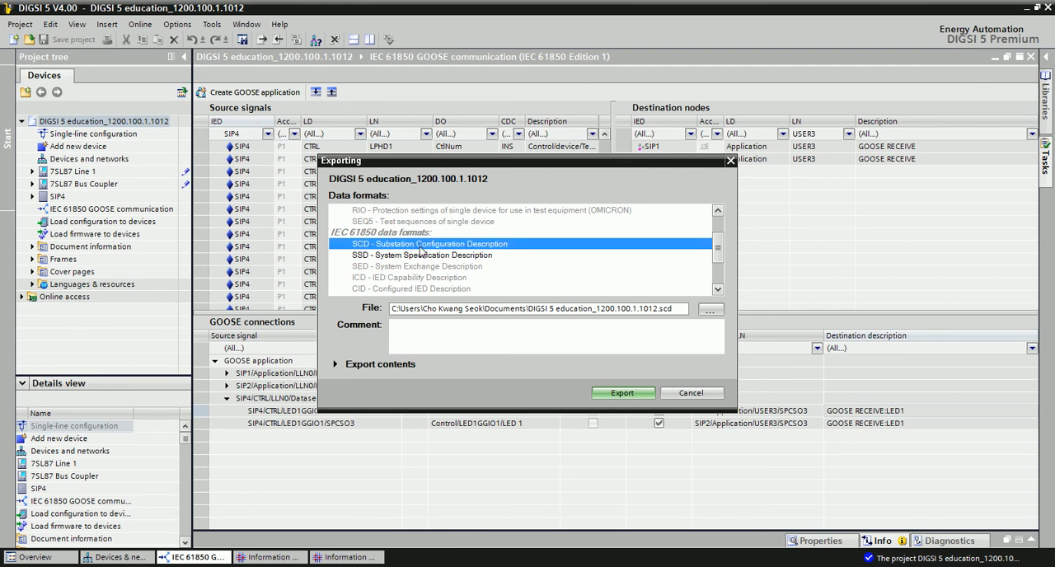
left_click(344, 361)
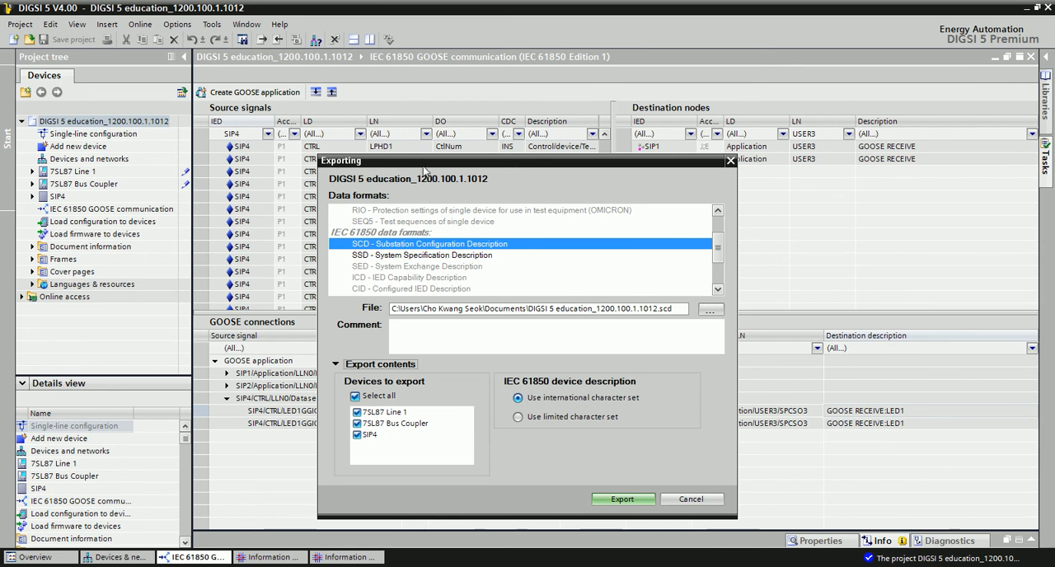
left_click_drag(426, 160, 416, 66)
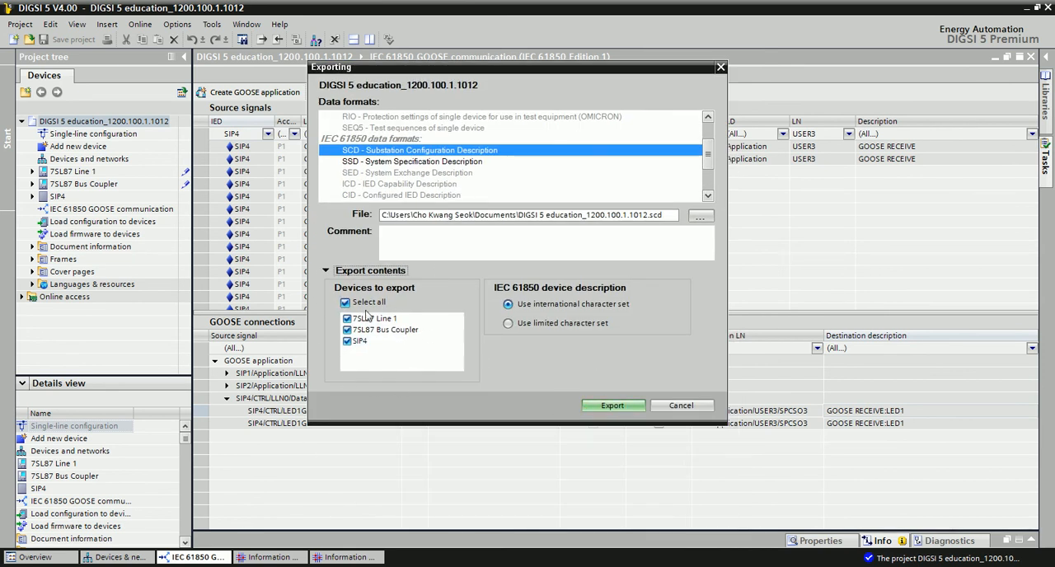
left_click(618, 404)
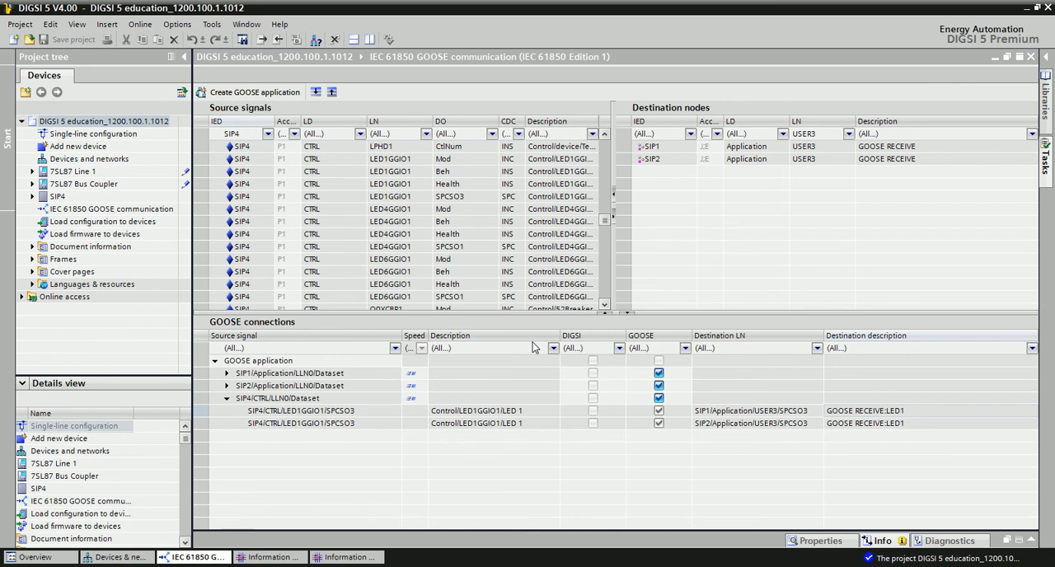
left_click(650, 335)
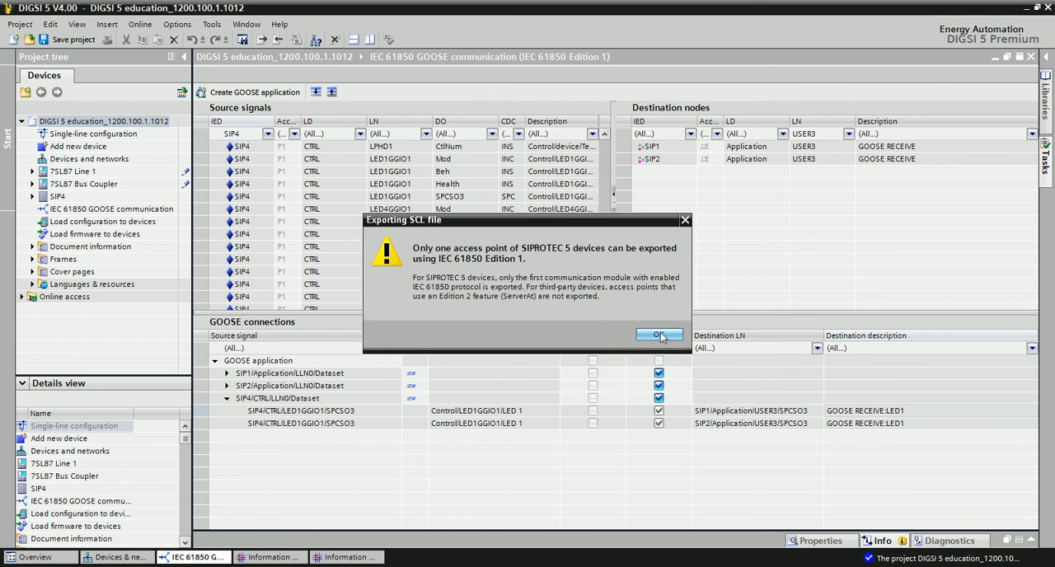
left_click(659, 334)
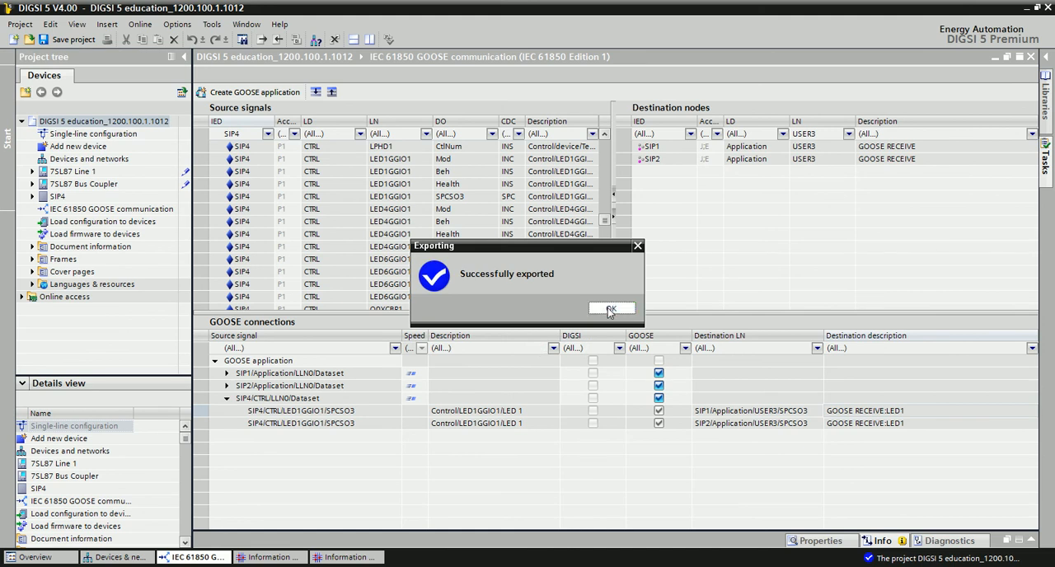
left_click(610, 309)
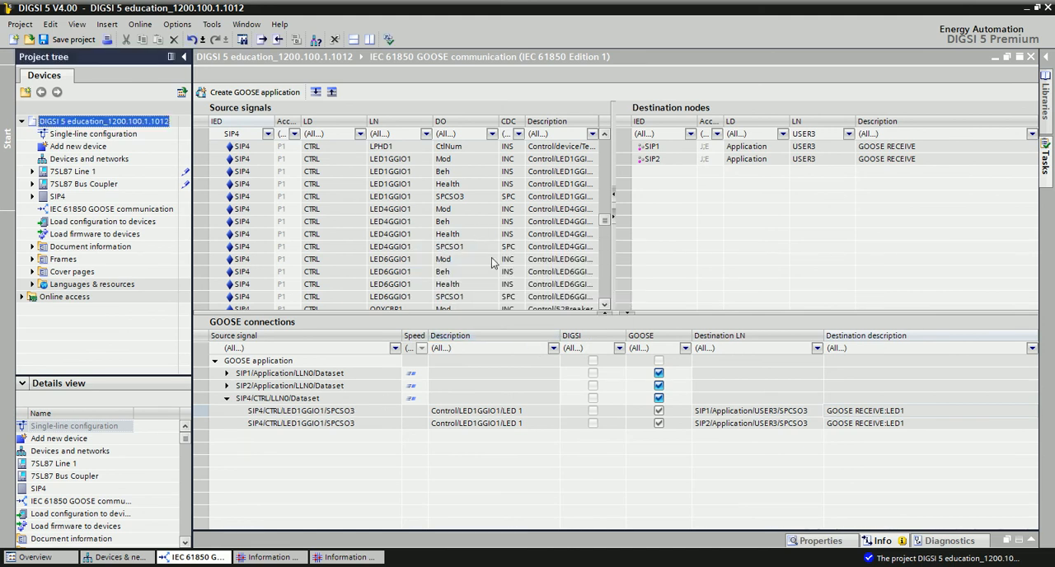
left_click(239, 566)
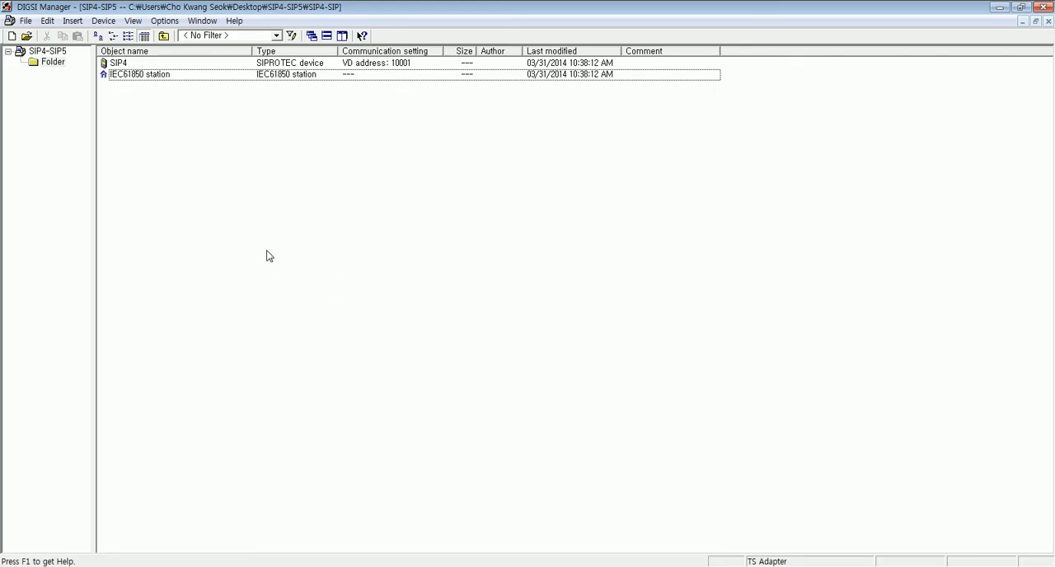
left_click(151, 76)
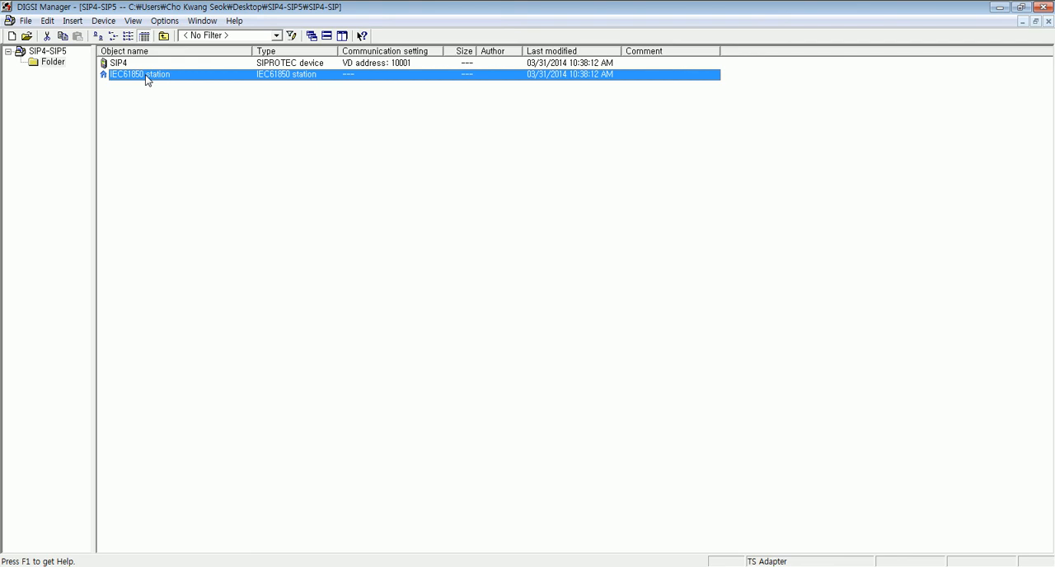
right_click(142, 81)
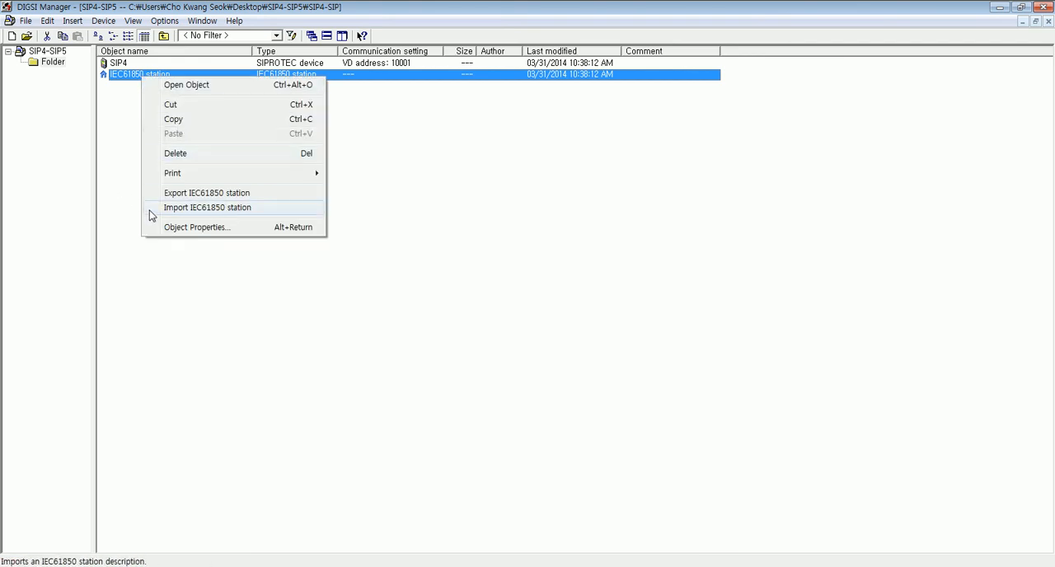
left_click(213, 211)
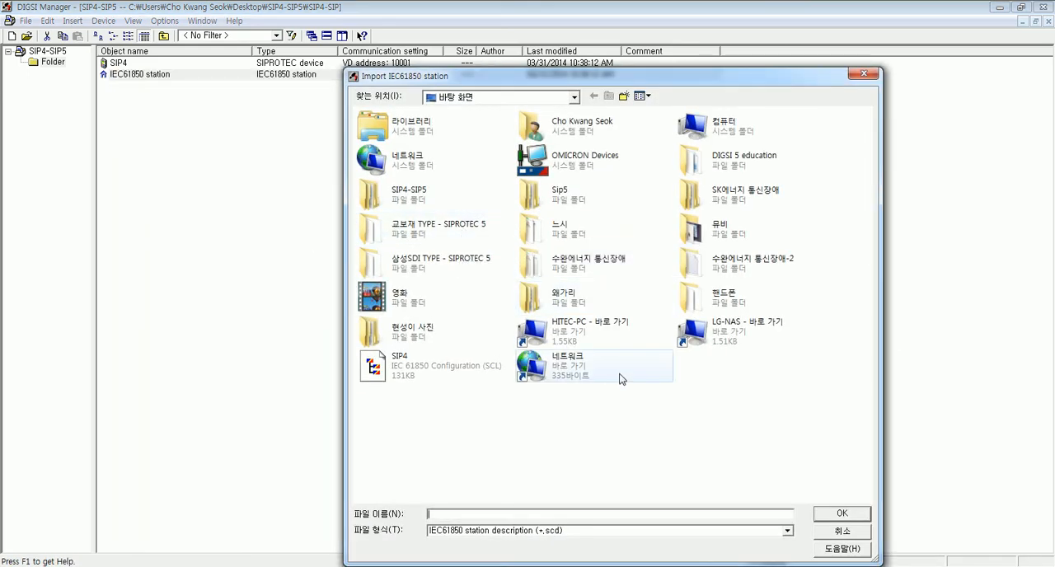
left_click(857, 534)
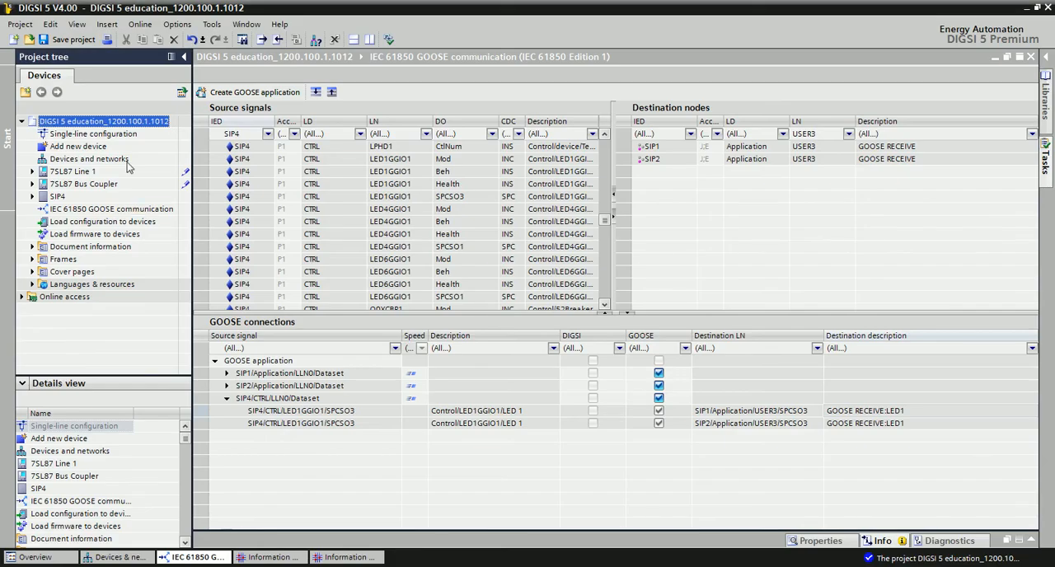
- Export the project in SCD - Substation Configuration Description format to the desktop as DIGSI 5 education_1200.100.1.1012.scd, accepting the IEC 61850 Edition 1 access point restriction
right_click(85, 124)
left_click(111, 185)
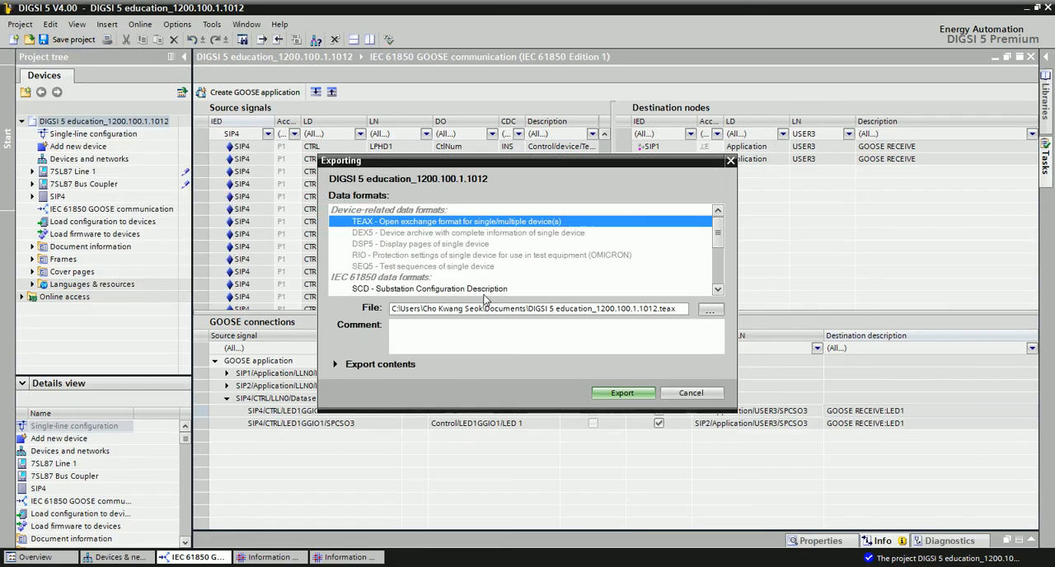
left_click(718, 290)
left_click(719, 289)
left_click(718, 289)
left_click(718, 289)
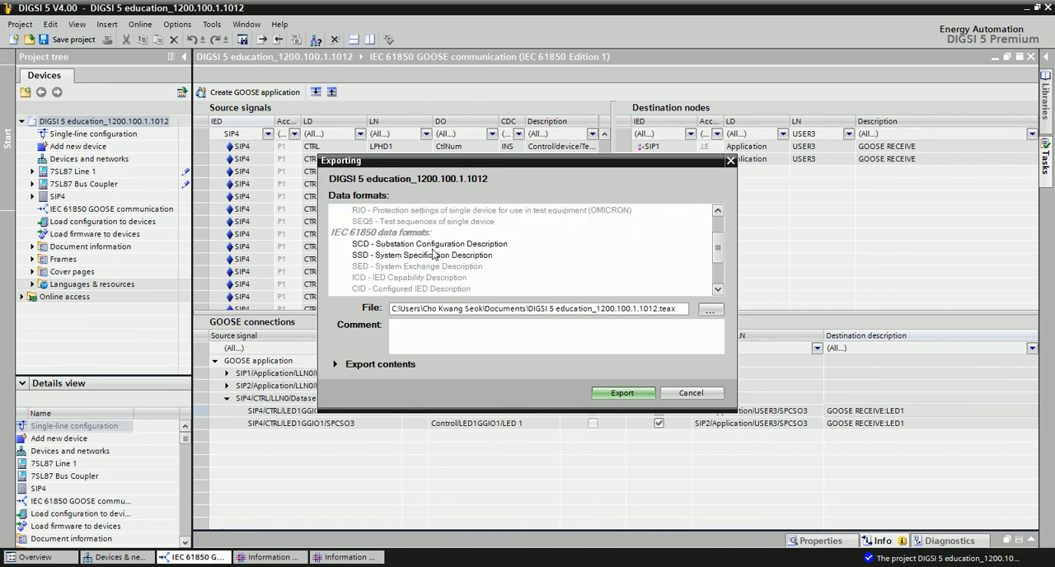
left_click(675, 244)
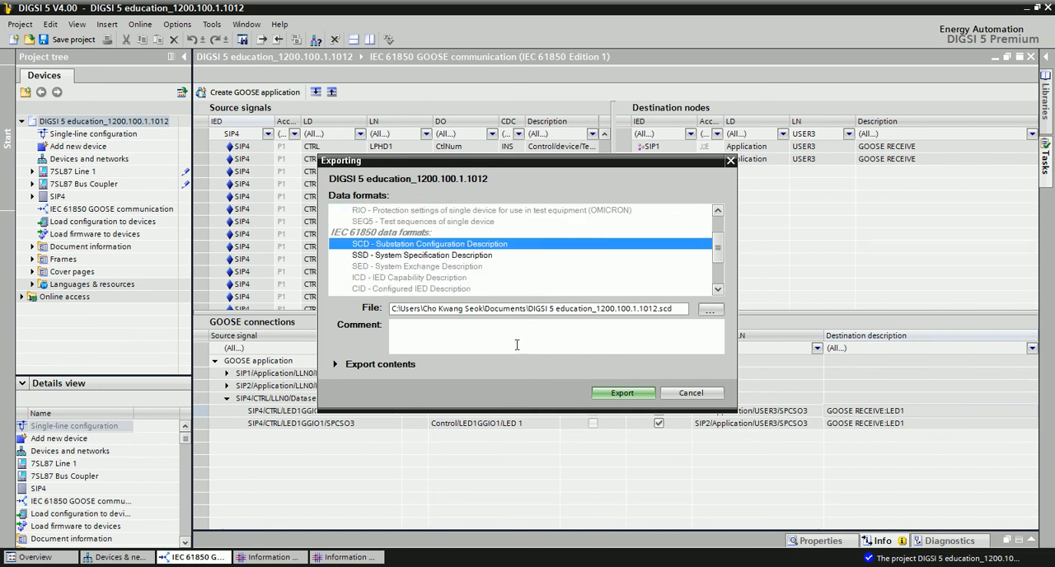
left_click(709, 309)
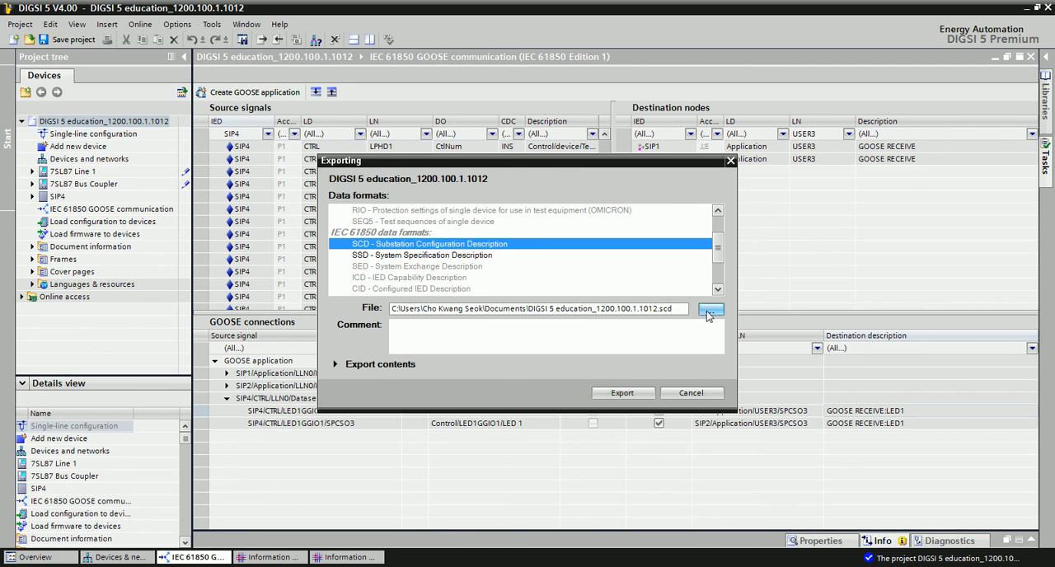
left_click(353, 202)
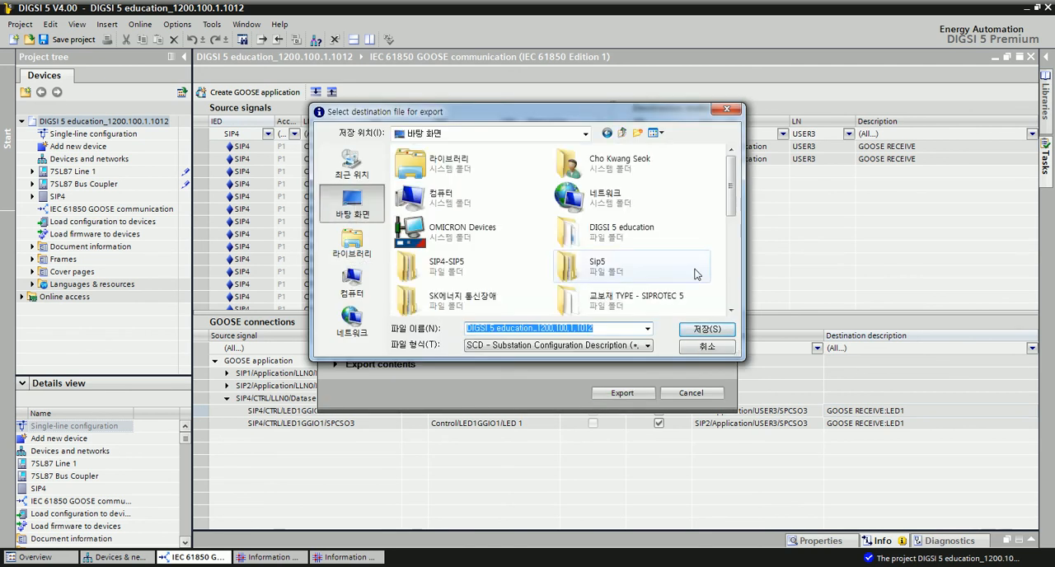
left_click(712, 328)
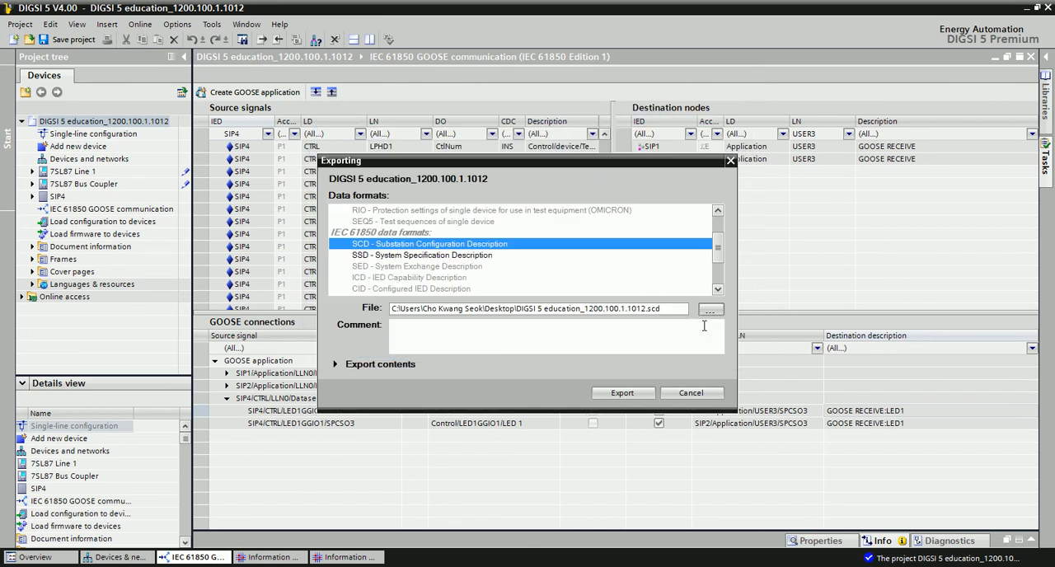
left_click(625, 392)
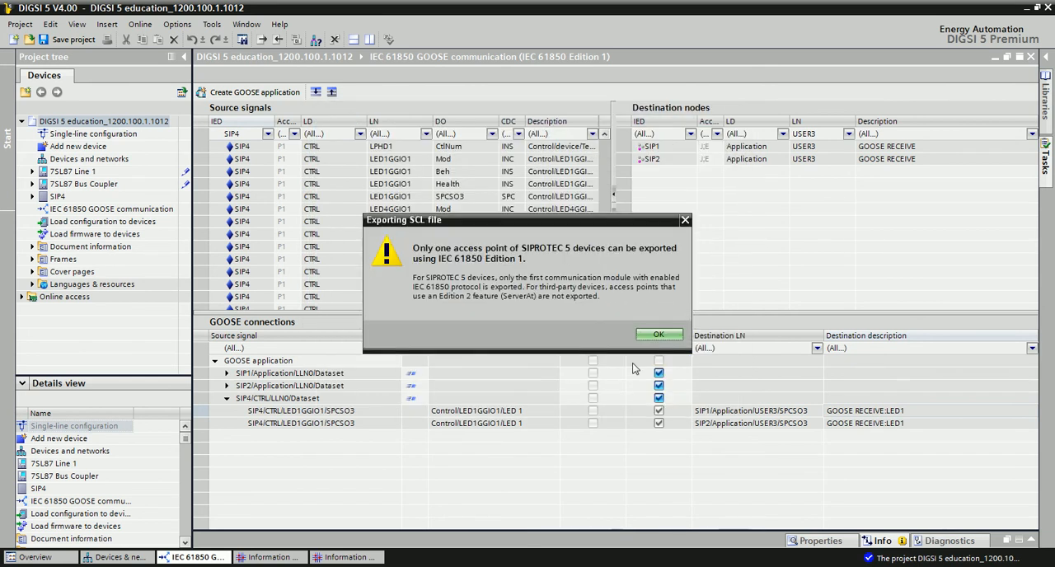
left_click(658, 334)
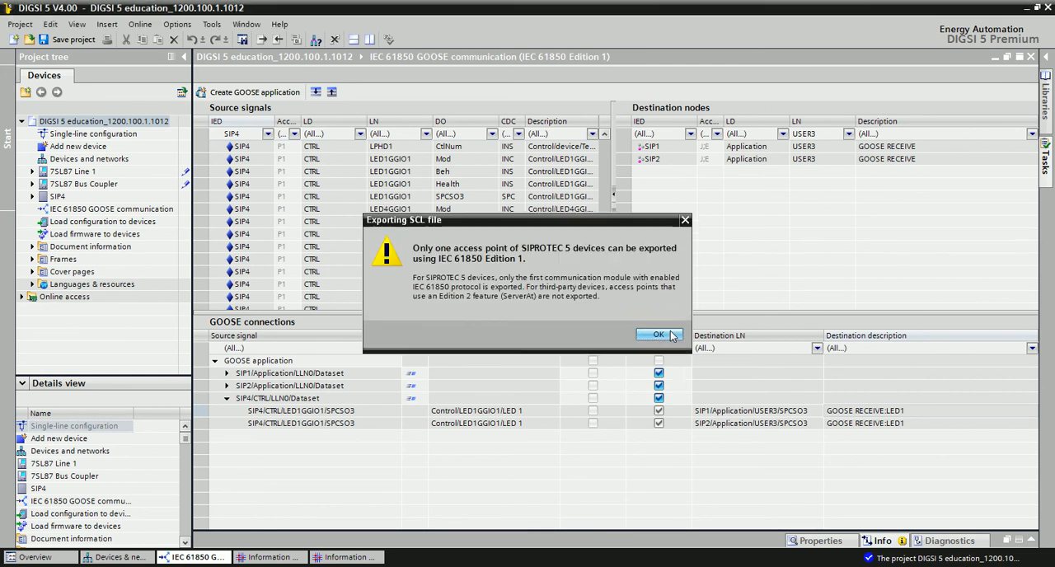
left_click(664, 333)
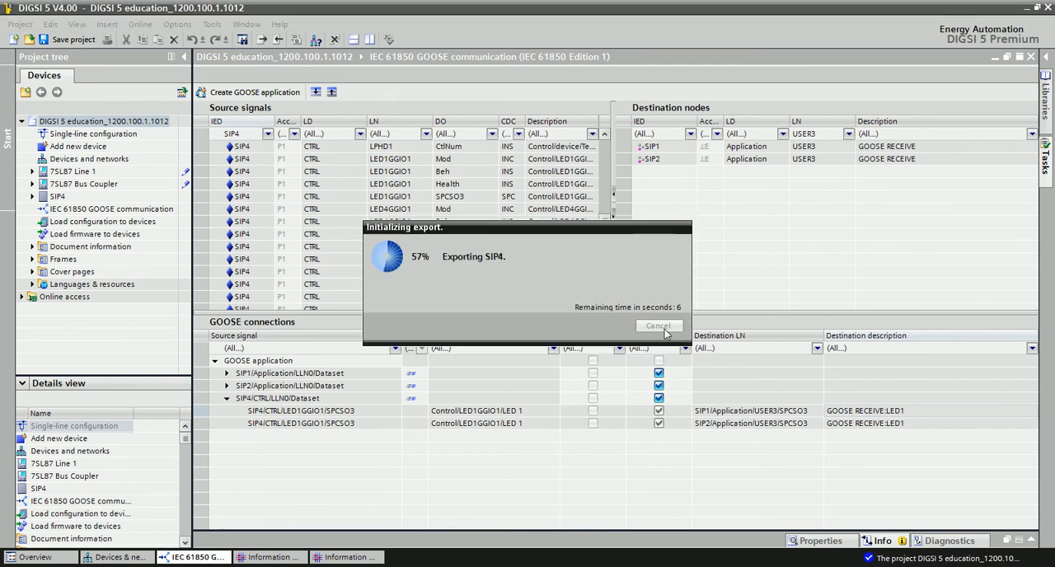
left_click(623, 309)
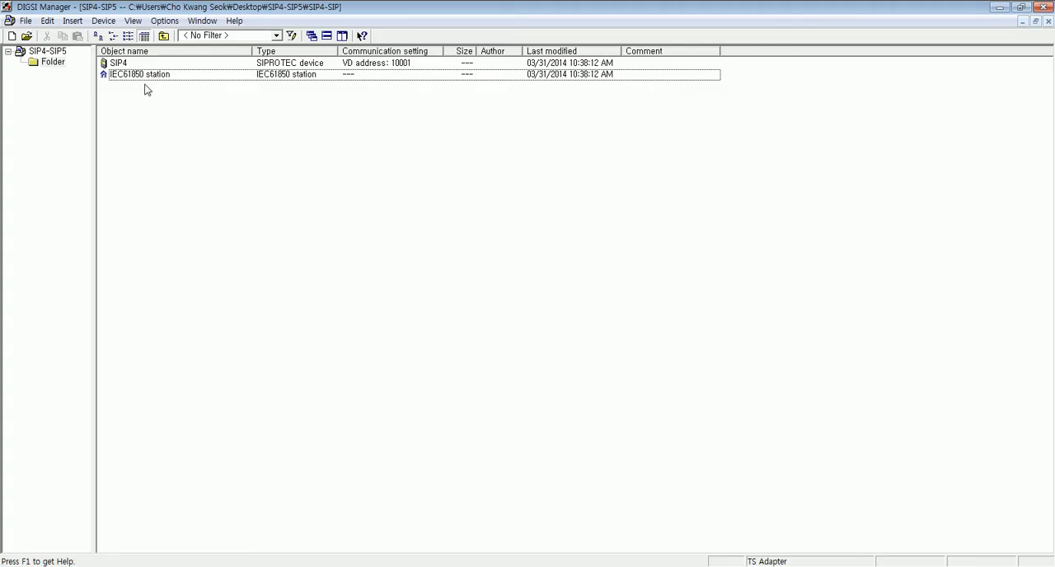
- Switch to DIGSI Manager and import DIGSI 5 education_1200.100.1.1012.scd from the desktop into the IEC61850 station, accepting the additional subscribers
right_click(141, 76)
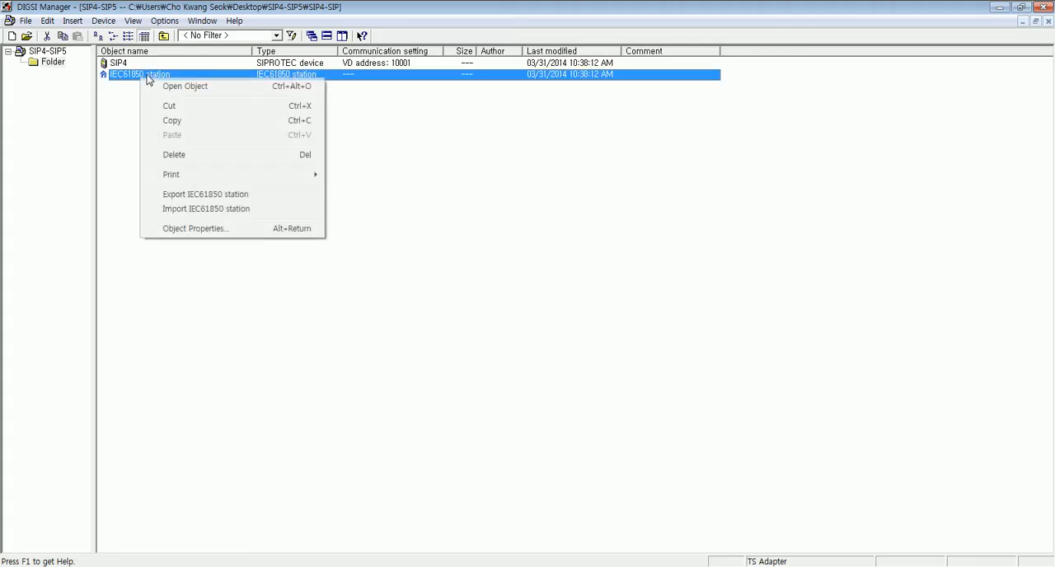
left_click(189, 210)
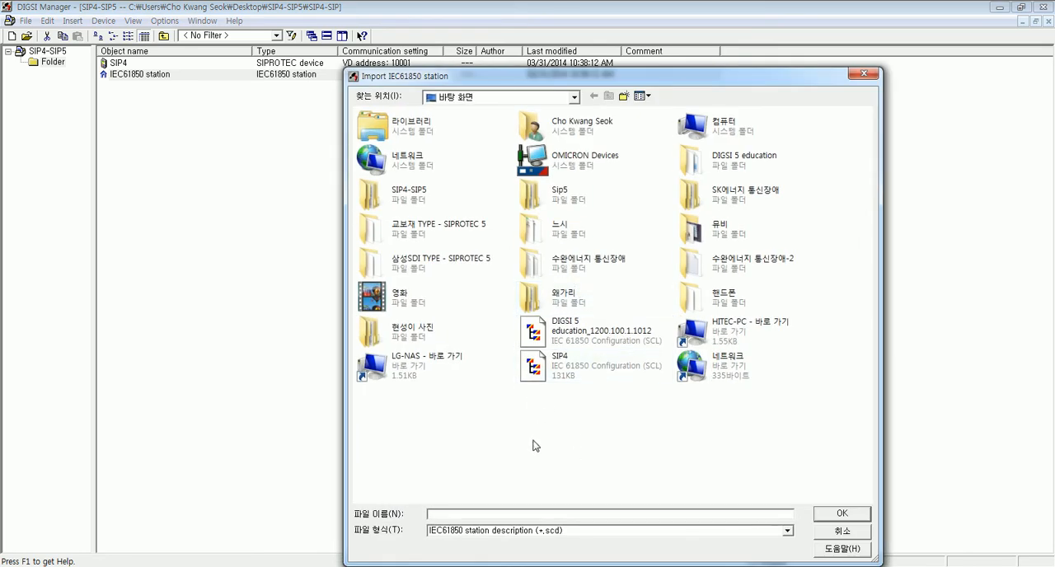
left_click(593, 338)
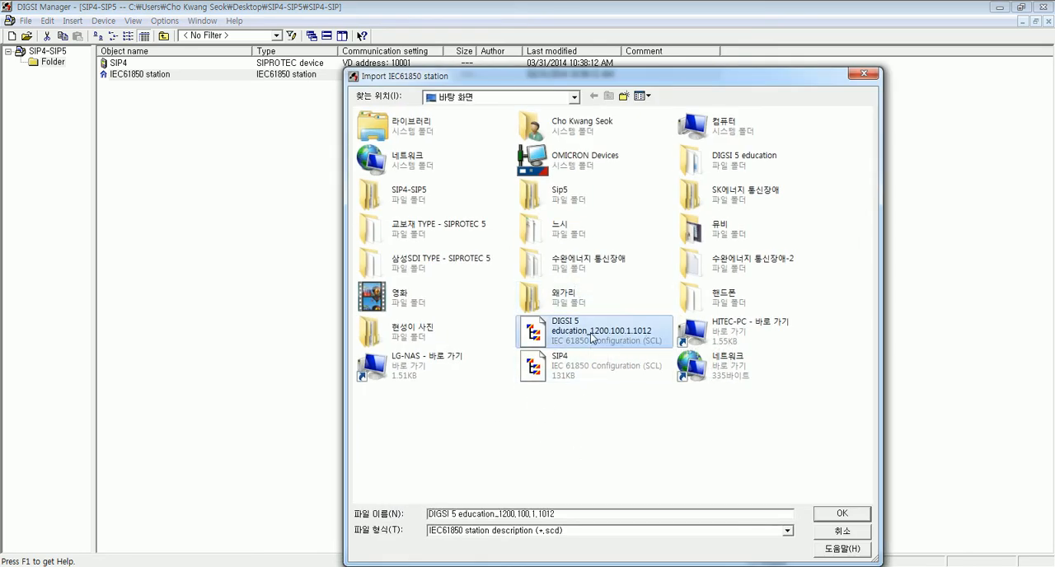
left_click(851, 518)
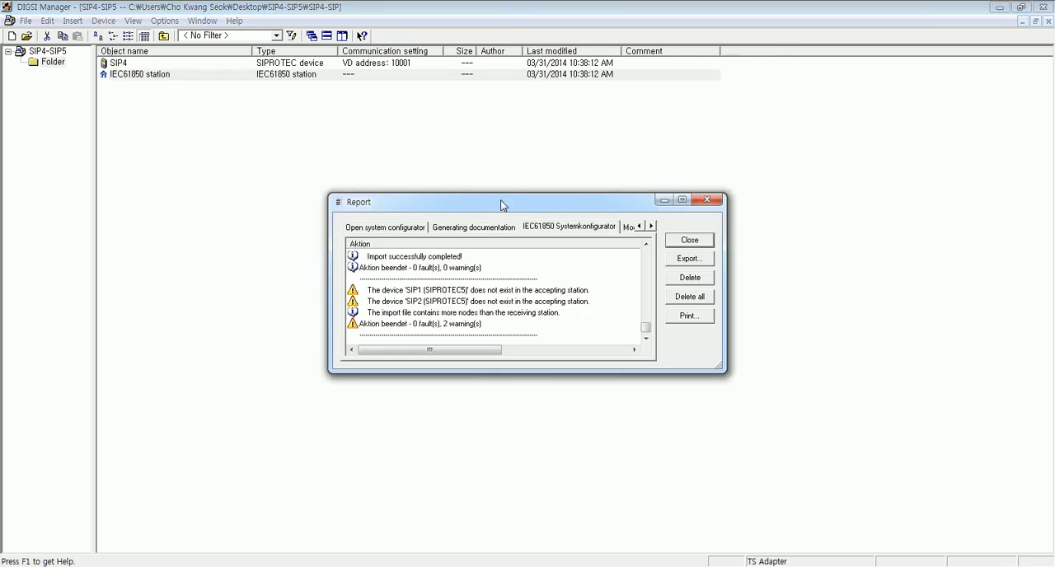
left_click(689, 240)
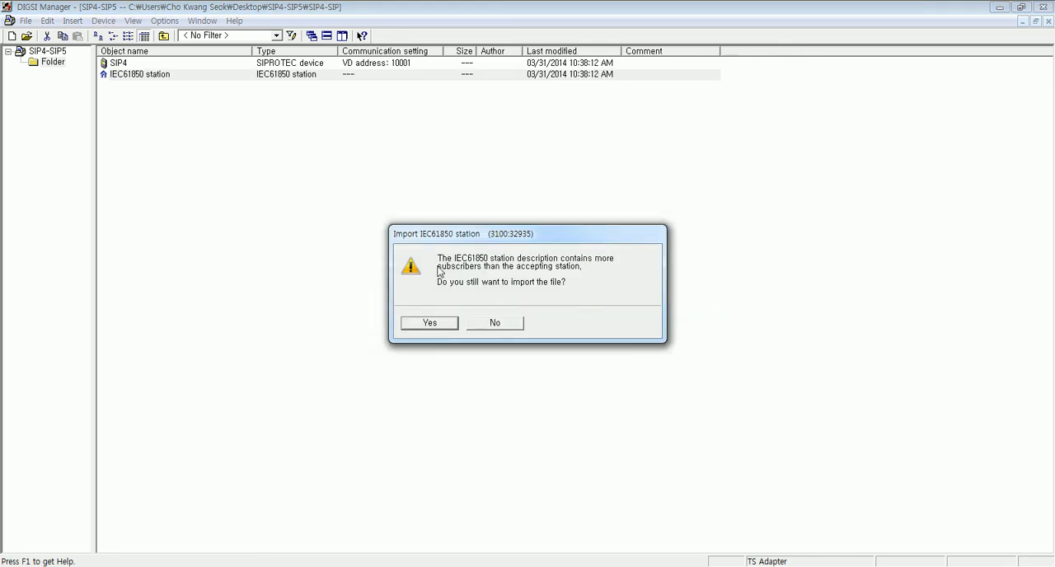
left_click(430, 322)
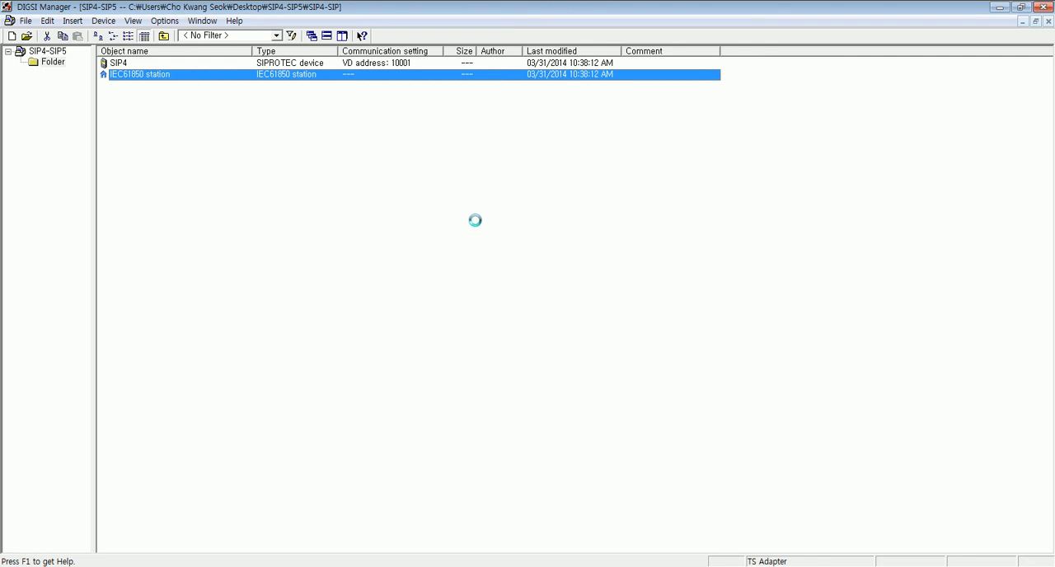
left_click(689, 240)
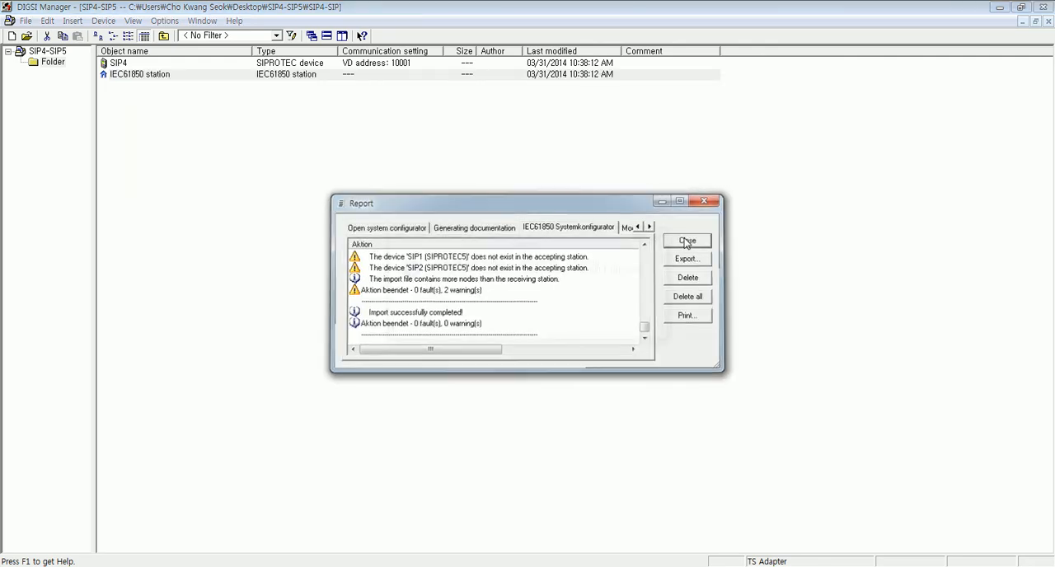
left_click(422, 322)
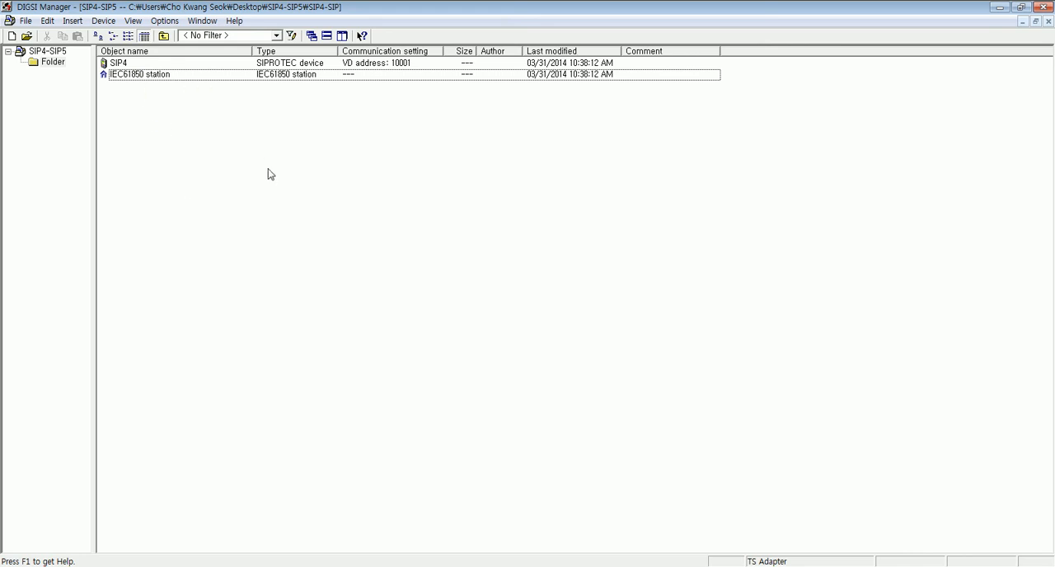
- Open the IEC61850 station in a maximised System Configurator and expand the SIP1, SIP2 and SIP4 datasets of its GOOSE application
double_click(149, 75)
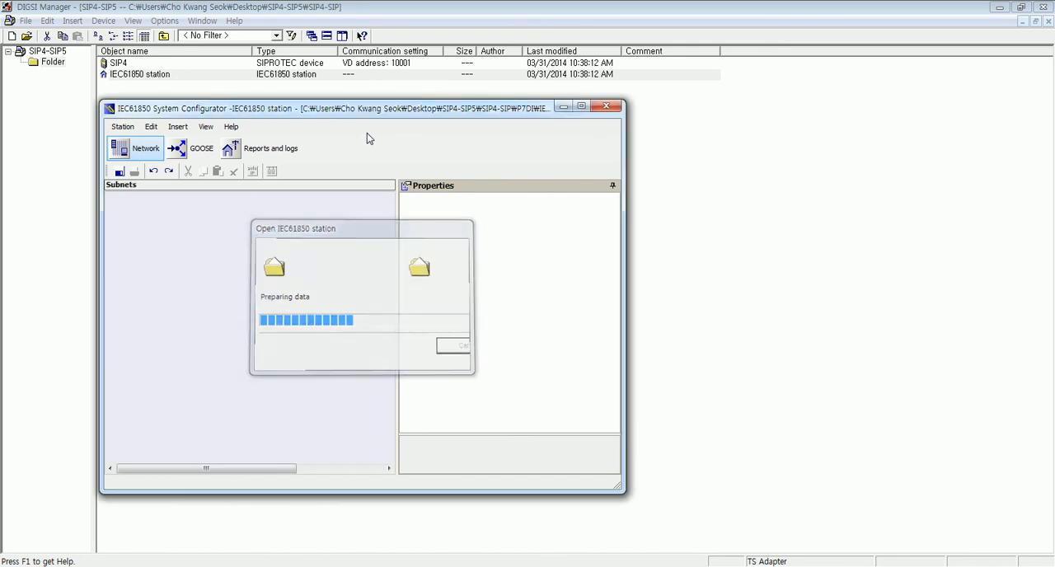
double_click(358, 108)
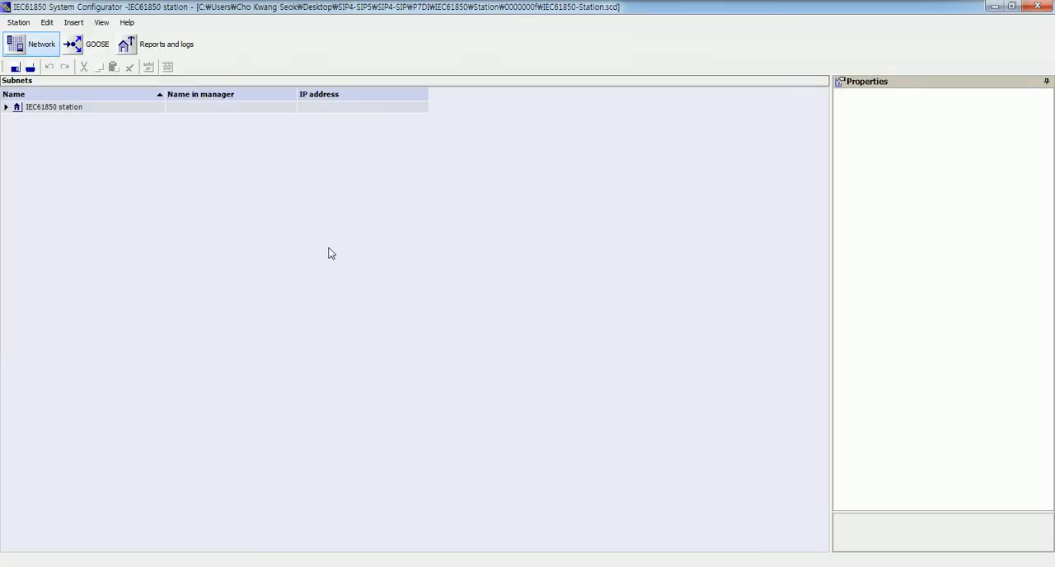
left_click(98, 46)
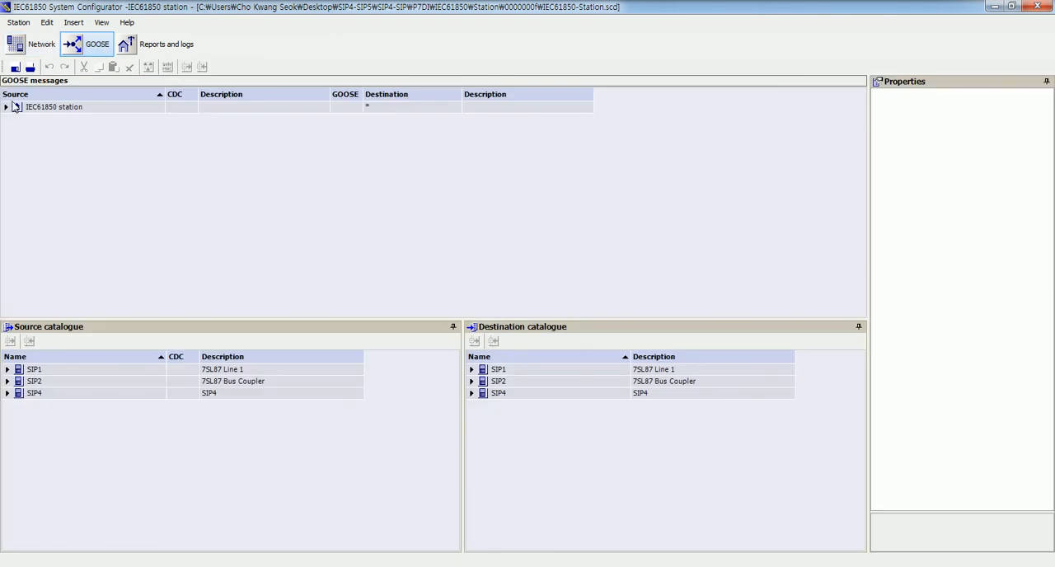
left_click(7, 108)
left_click(17, 120)
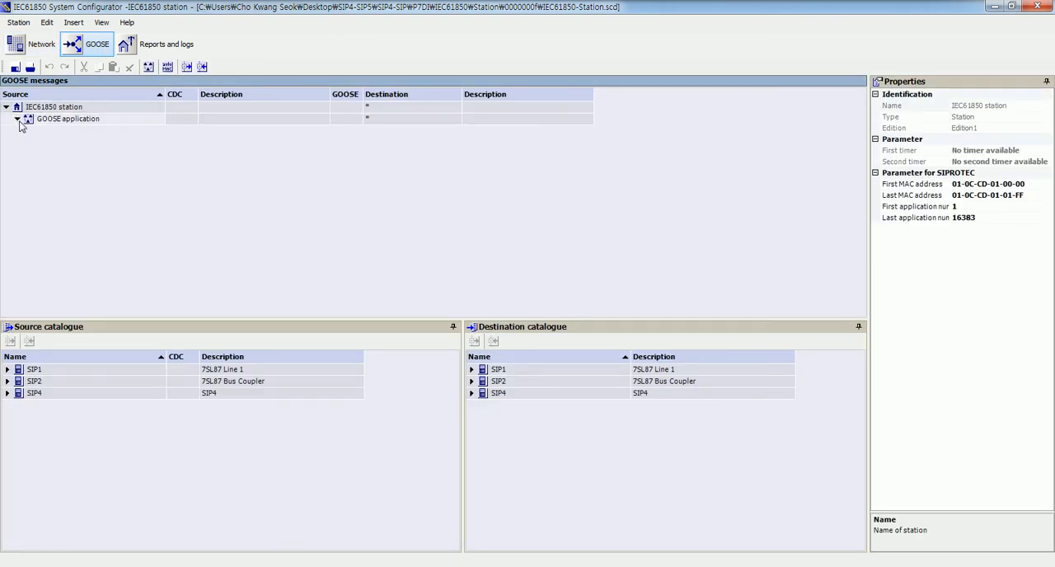
left_click(29, 131)
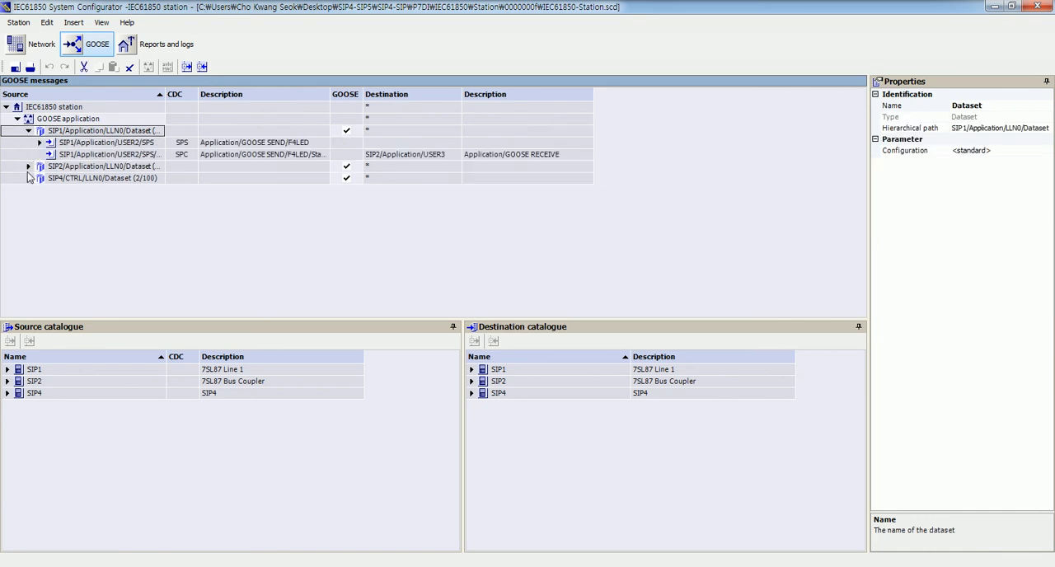
left_click(28, 166)
left_click(29, 201)
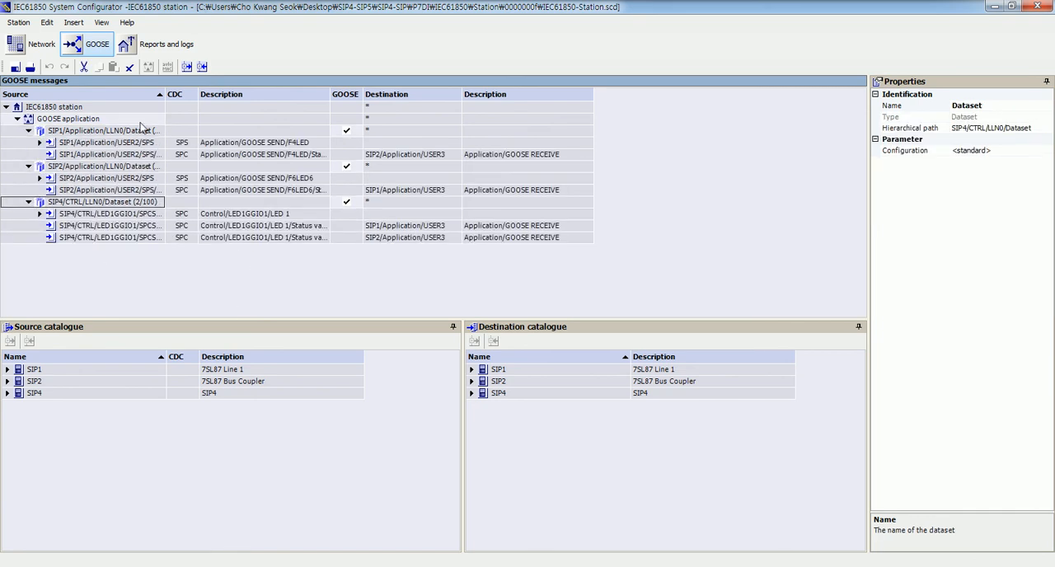
- Widen the Source and source Description columns of the GOOSE messages to read the SIP1 and SIP2 GOOSE SEND signals in full
left_click(169, 95)
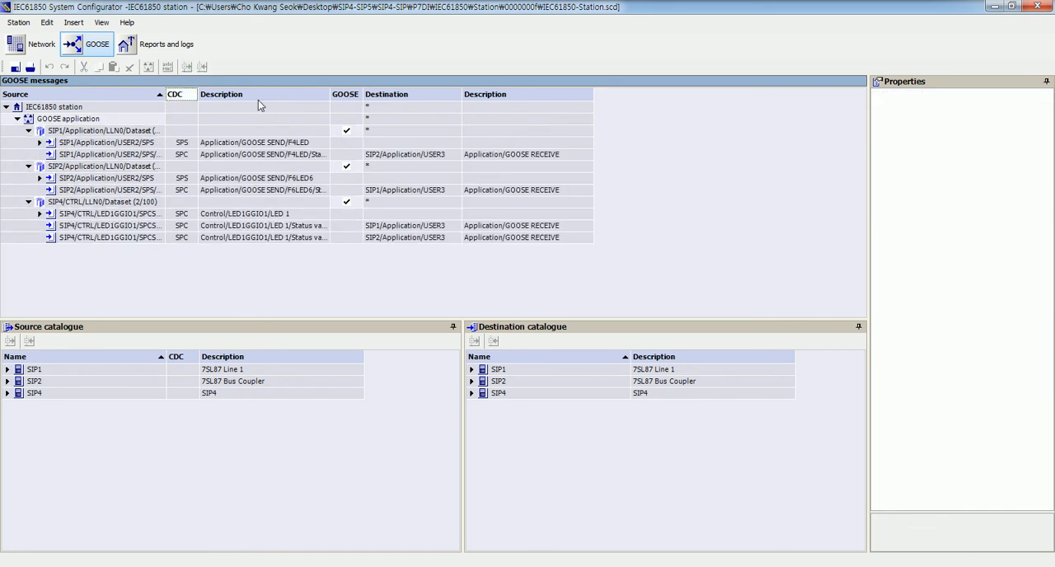
left_click_drag(163, 94, 265, 94)
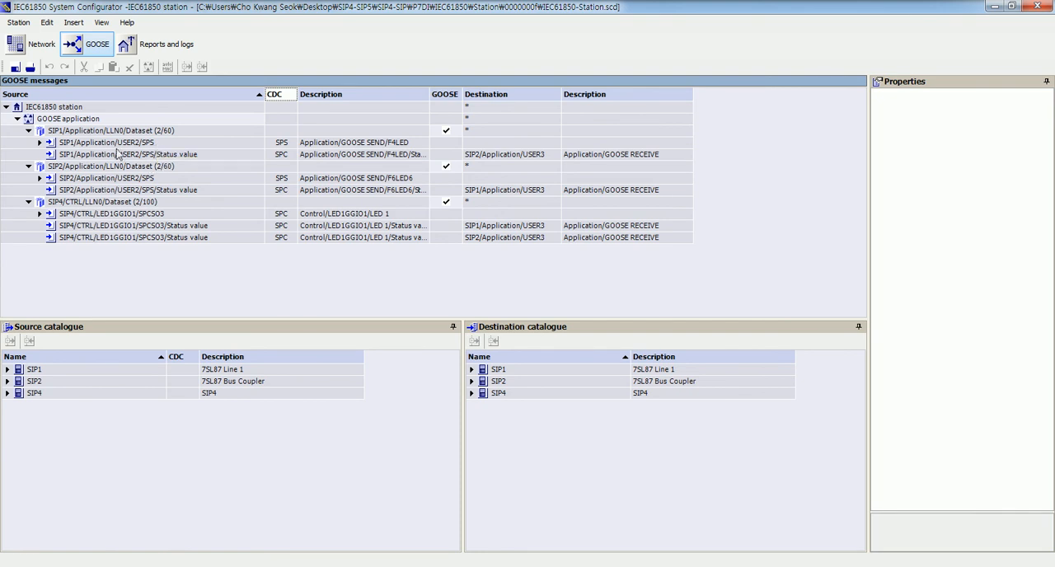
left_click(99, 146)
left_click(386, 144)
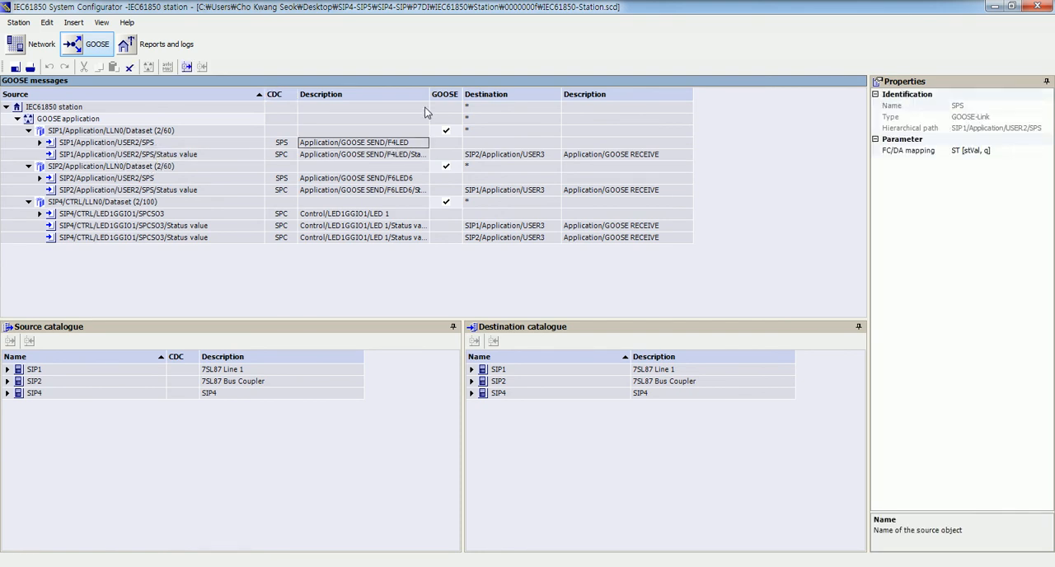
left_click_drag(429, 94, 489, 94)
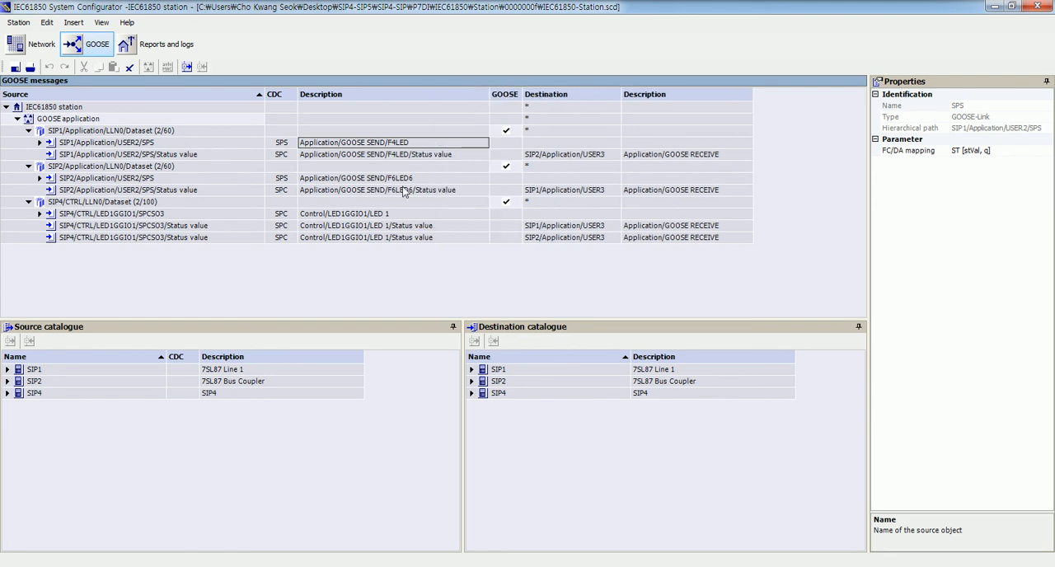
left_click(369, 179)
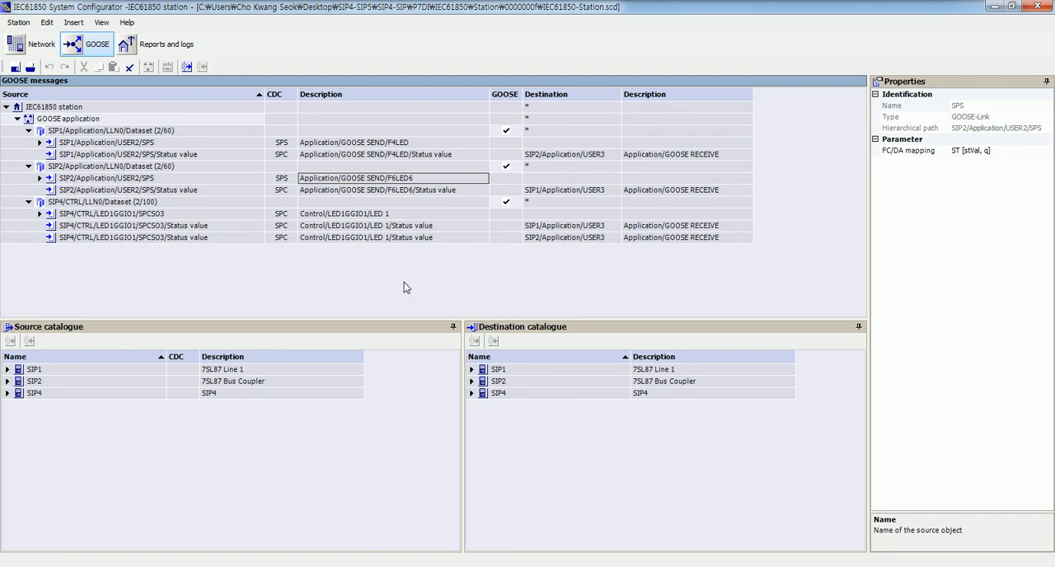
- Assign SIP4/CTRL/LED4GGIO1/SPCSO1 (external LED 4 from SIP5_1) as a destination of SIP1's GOOSE SEND/F4LED signal, and widen the destination Description column
left_click(472, 395)
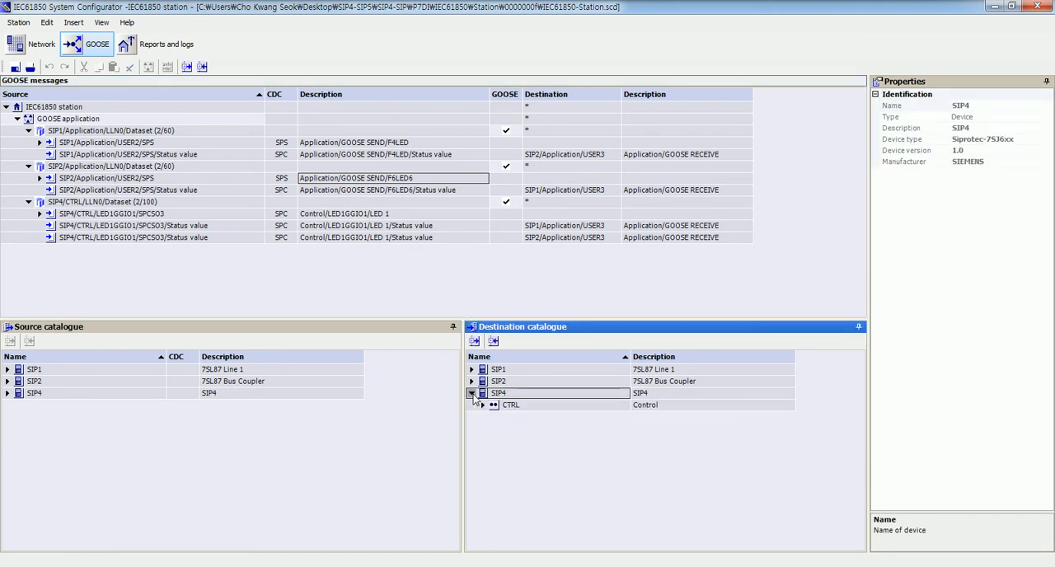
left_click(482, 405)
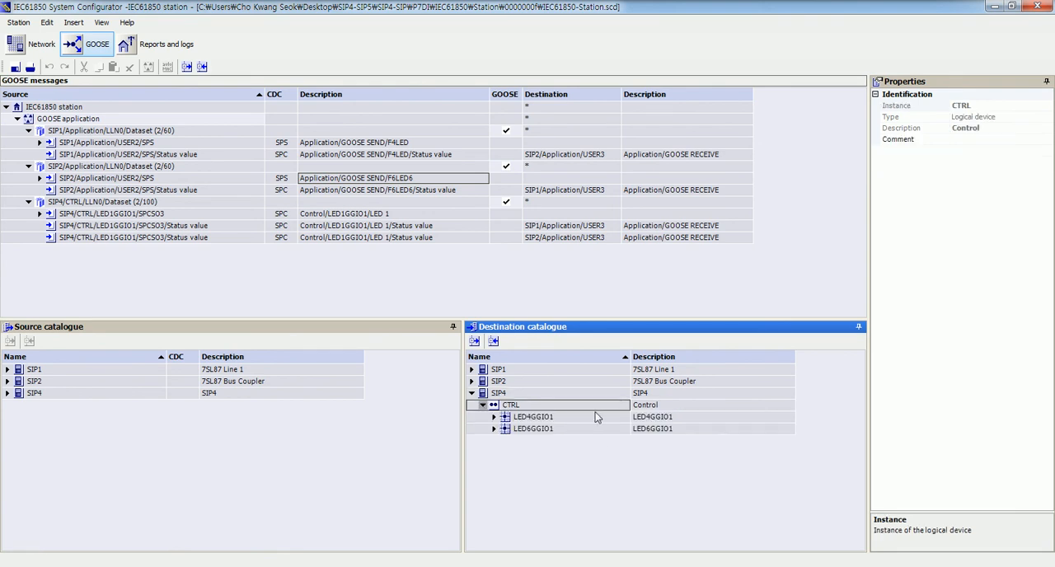
left_click(492, 417)
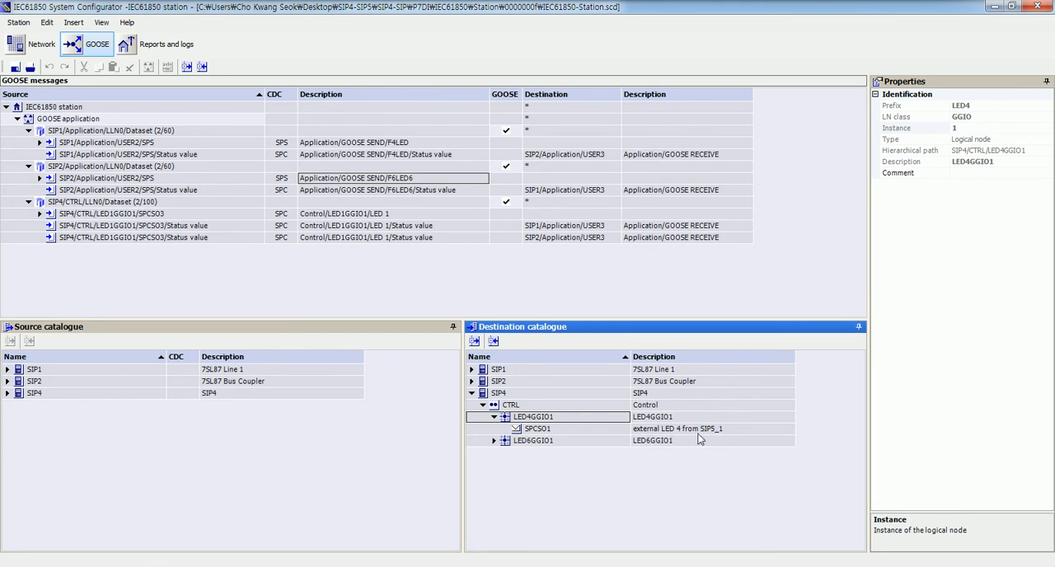
left_click(546, 430)
left_click_drag(544, 432, 550, 158)
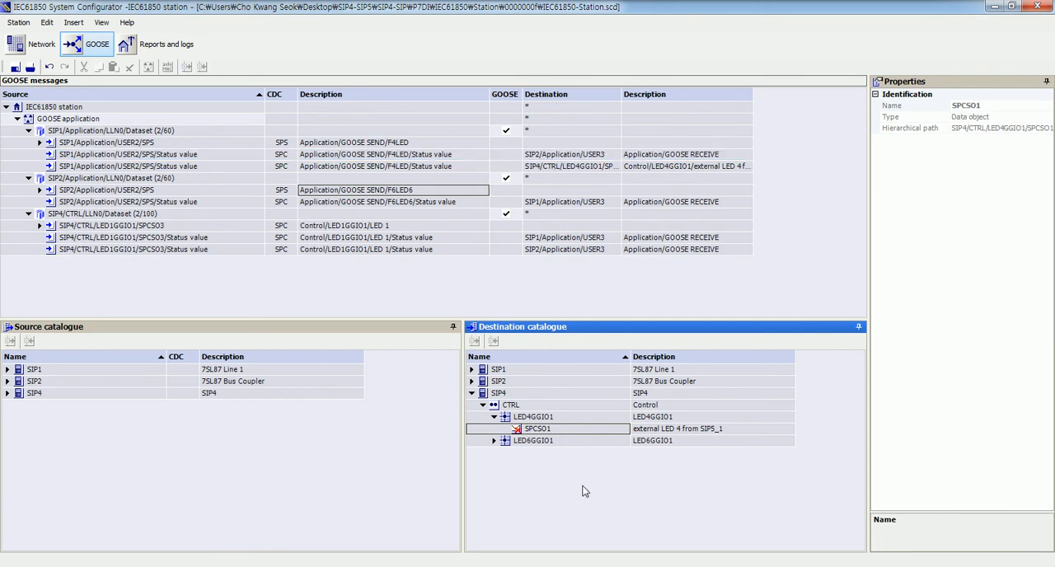
left_click(644, 156)
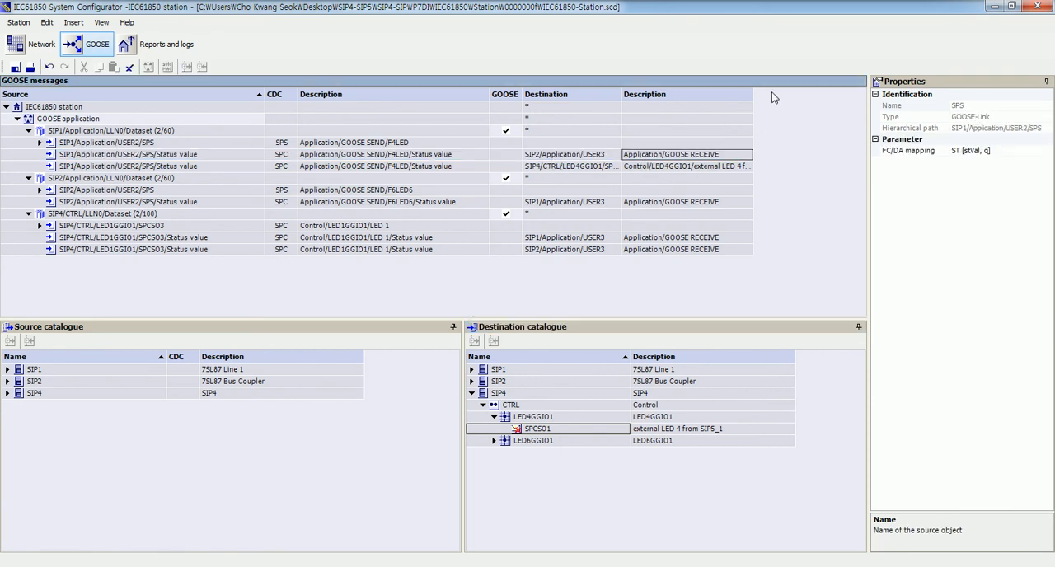
left_click_drag(752, 93, 803, 93)
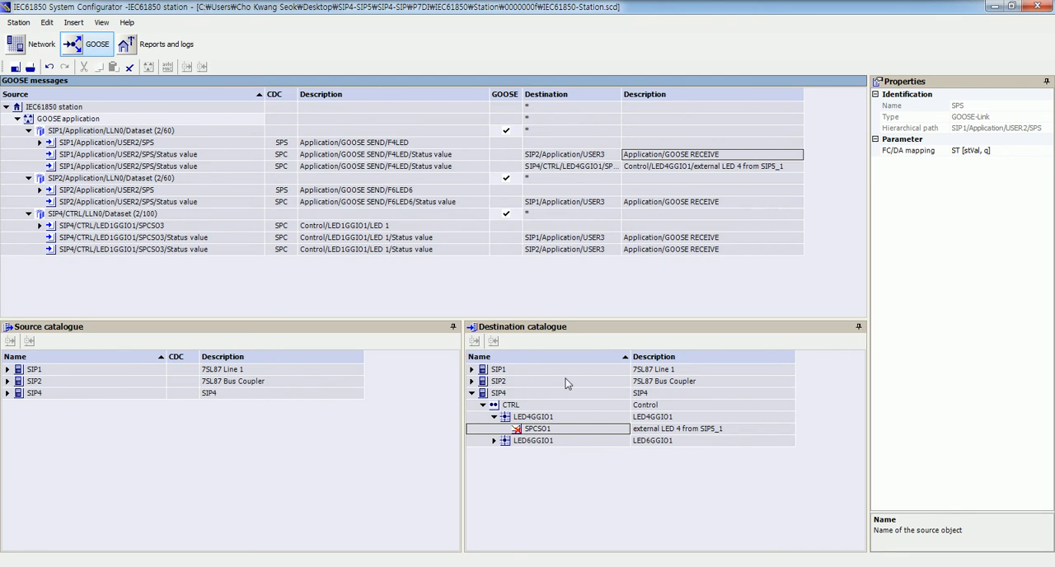
- Assign SIP4/CTRL/LED6GGIO1/SPCSO1 (external LED 6 from SIP5_2) as a destination of SIP2's GOOSE SEND/F6LED6 signal
left_click(352, 438)
left_click(420, 157)
left_click(416, 179)
left_click(497, 478)
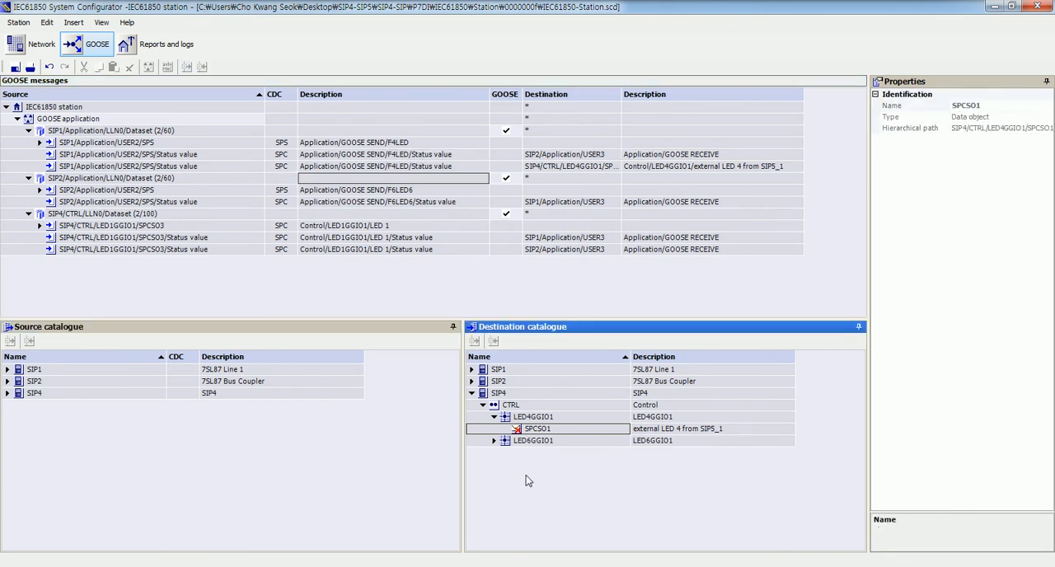
left_click(496, 442)
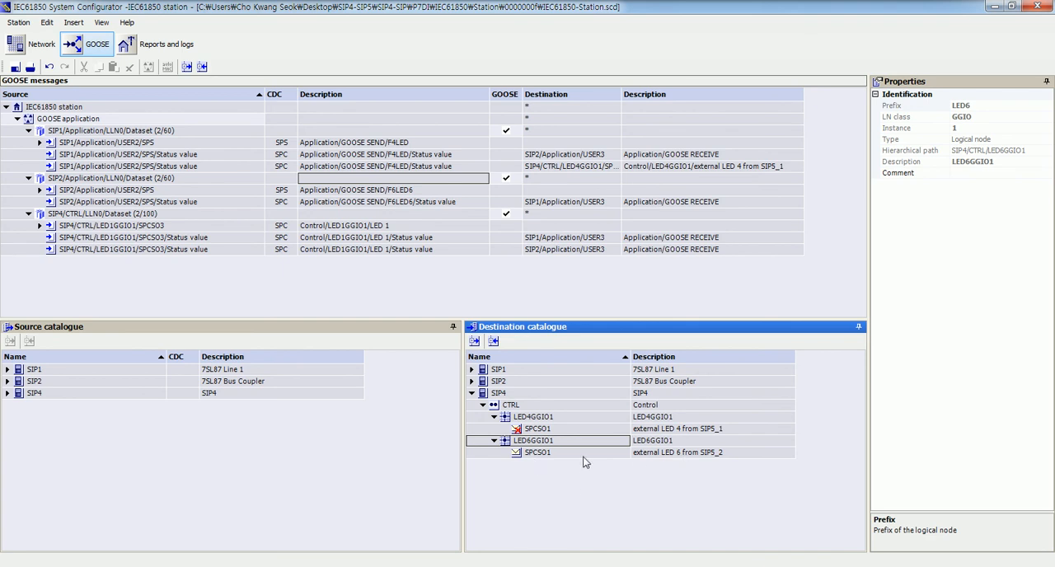
left_click(537, 453)
left_click_drag(540, 454, 566, 205)
left_click(630, 333)
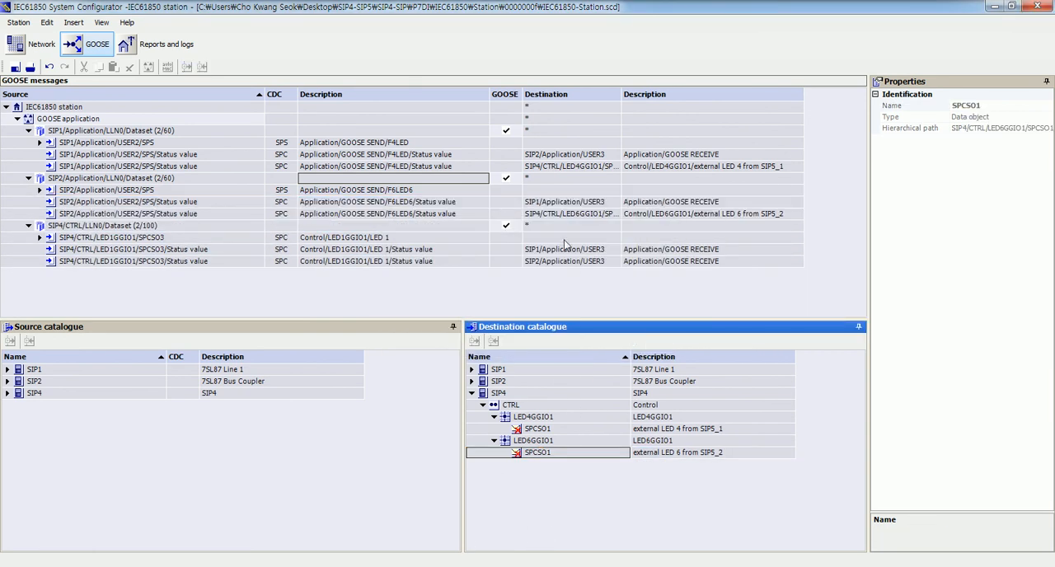
left_click(552, 215)
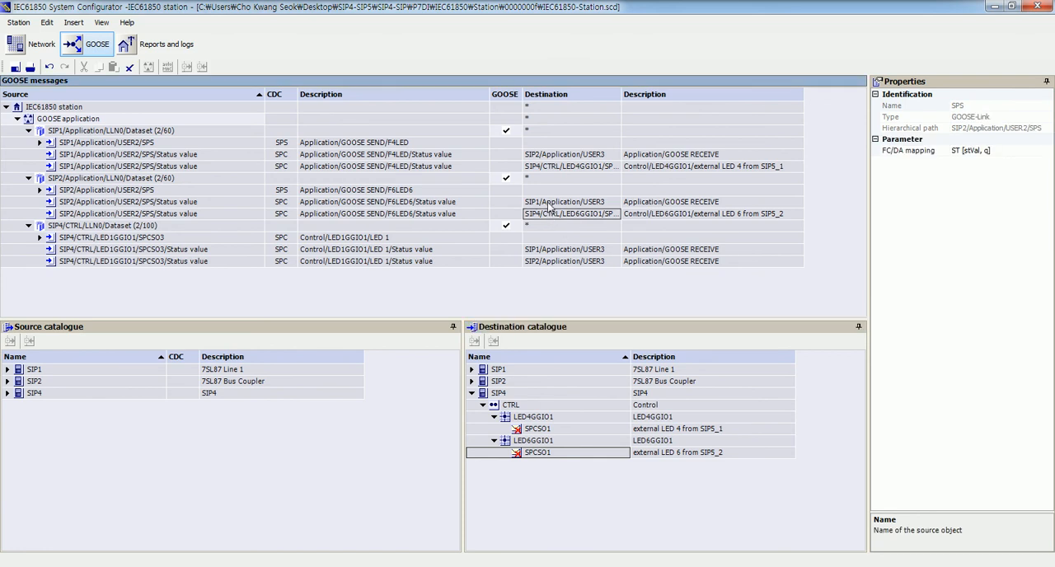
left_click(609, 476)
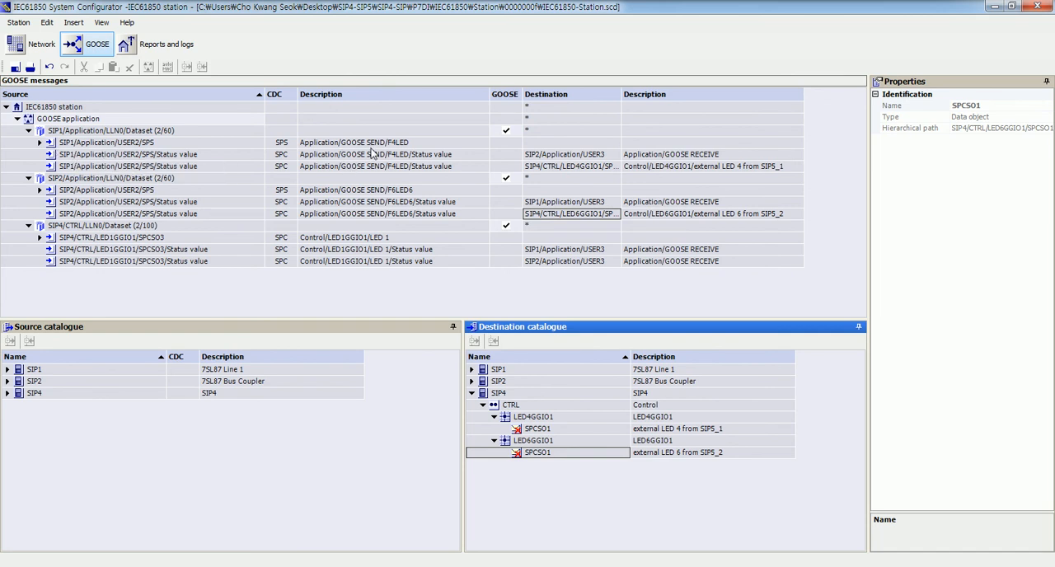
- Review the source signals and destinations of the GOOSE links in the SIP1 dataset
left_click(396, 145)
left_click(388, 156)
left_click(384, 167)
left_click(666, 156)
left_click(698, 168)
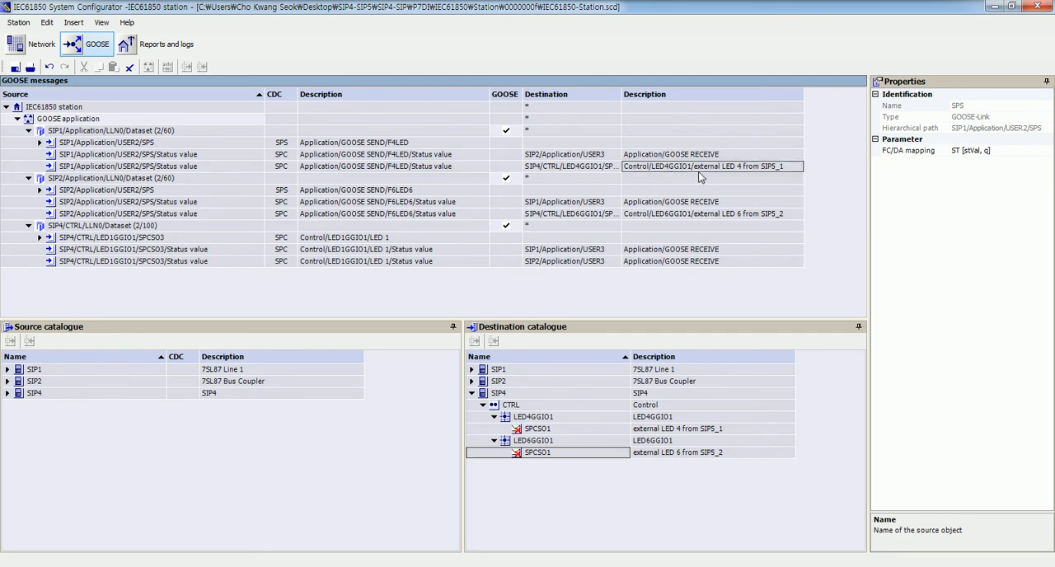
left_click(535, 166)
left_click(534, 156)
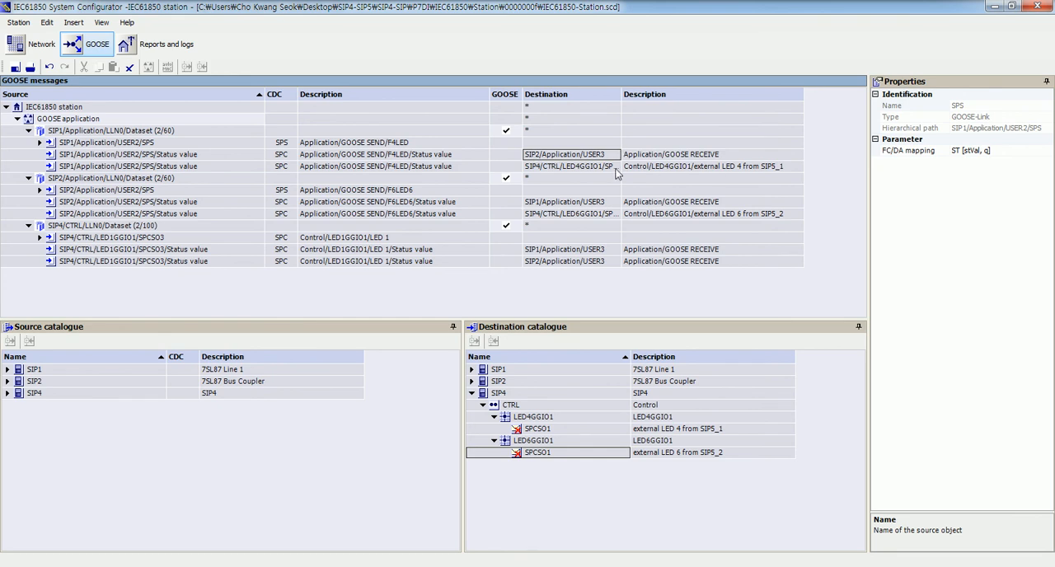
left_click(671, 168)
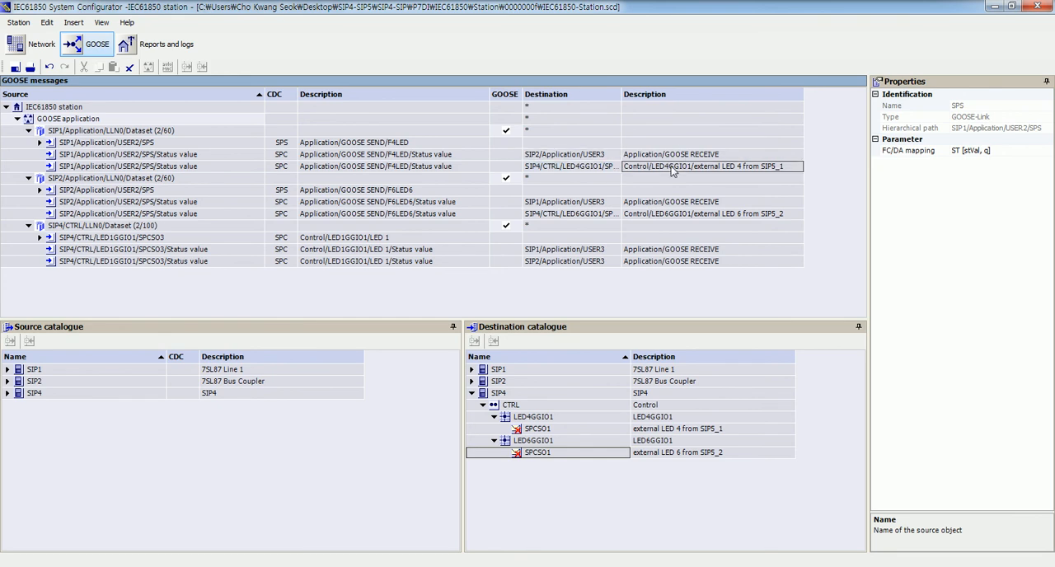
- Review the source signals and destinations of the GOOSE links in the SIP2 dataset
left_click(98, 178)
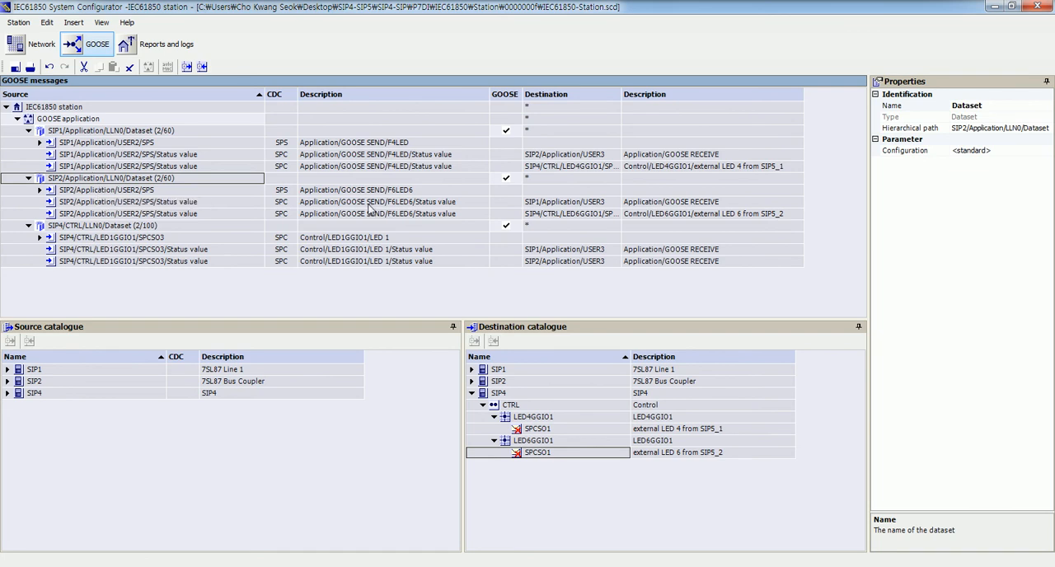
left_click(396, 192)
left_click(390, 202)
left_click(386, 214)
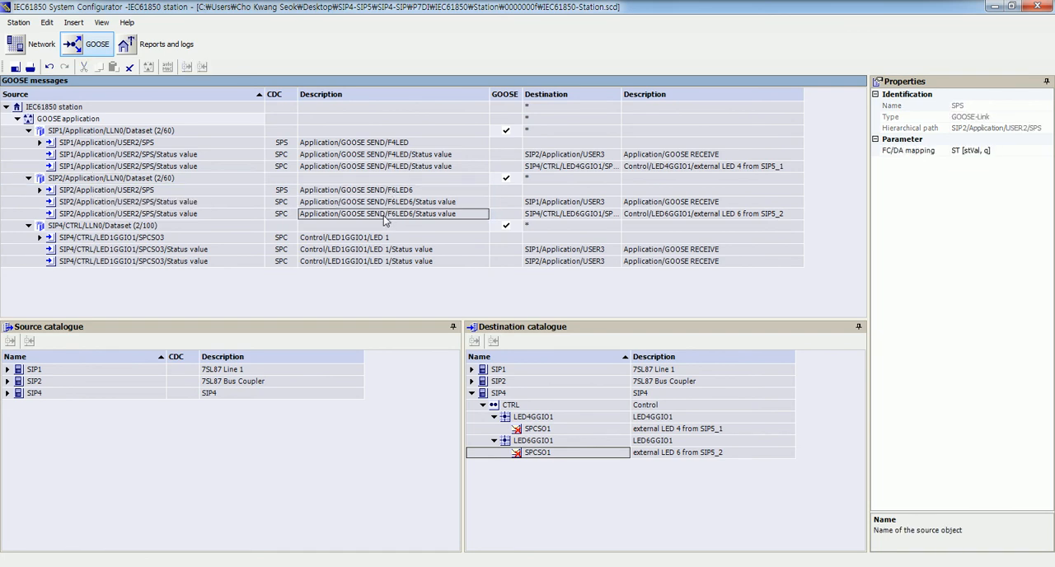
left_click(577, 204)
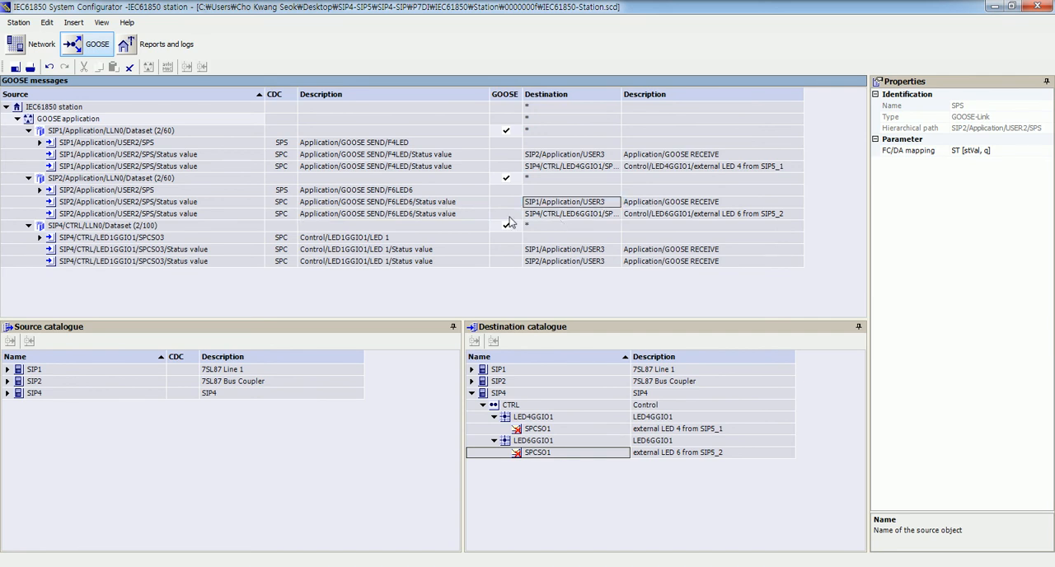
left_click(700, 215)
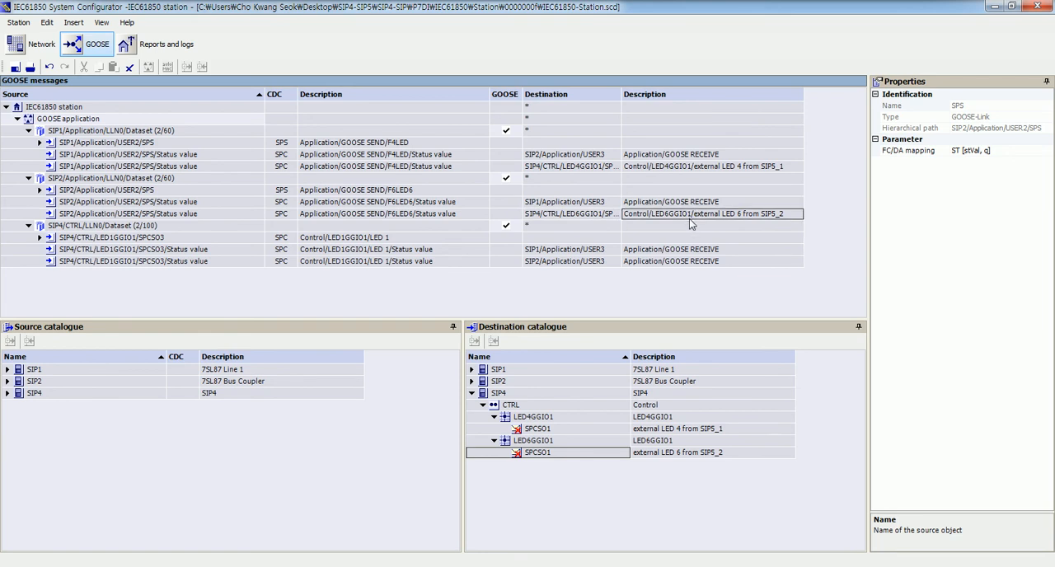
left_click(583, 211)
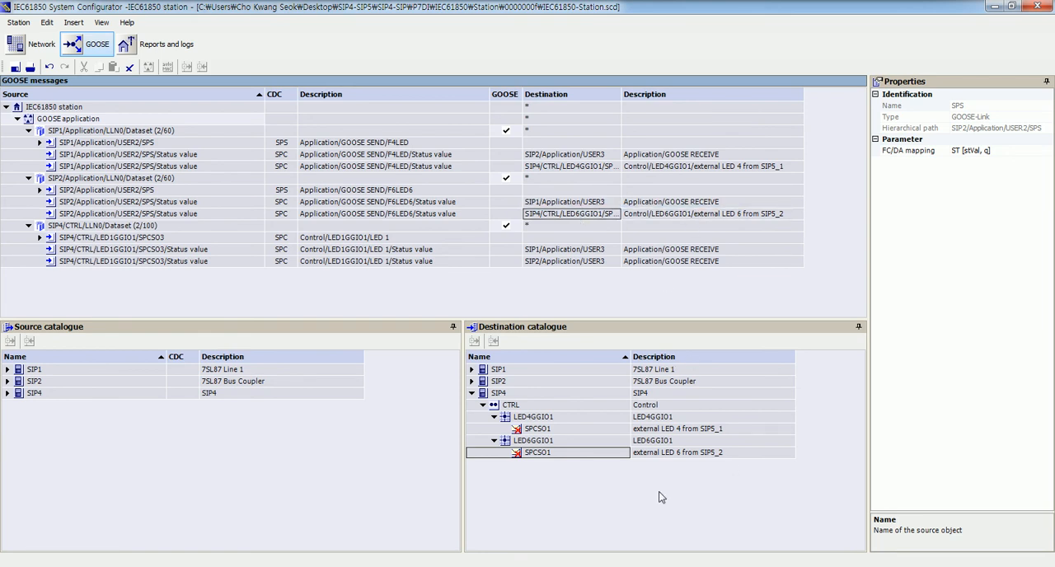
left_click(626, 510)
- Review the LED 1 status value links from SIP4 and their SIP1 and SIP2 destinations
left_click(79, 252)
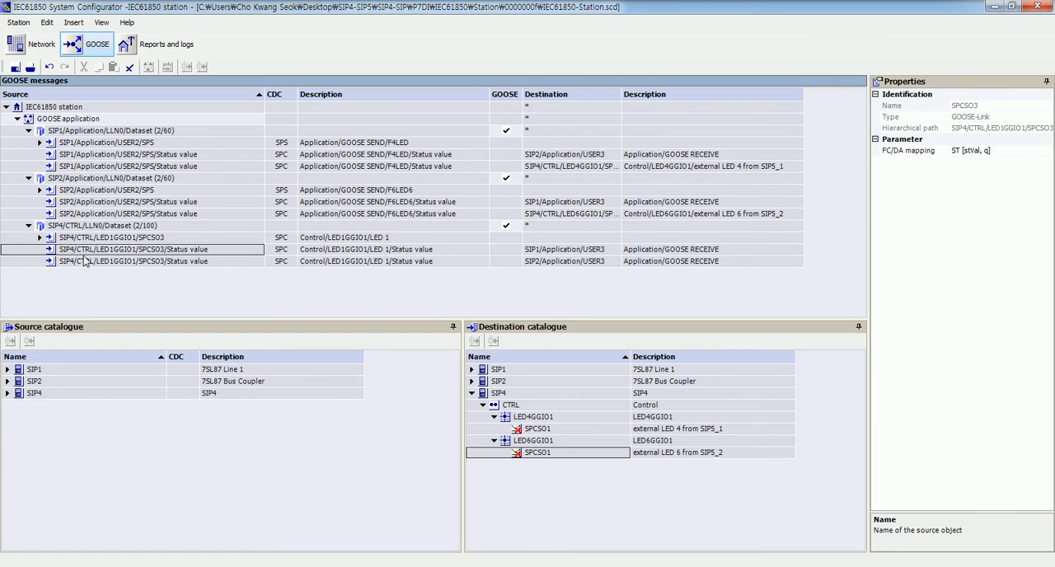
left_click(131, 262)
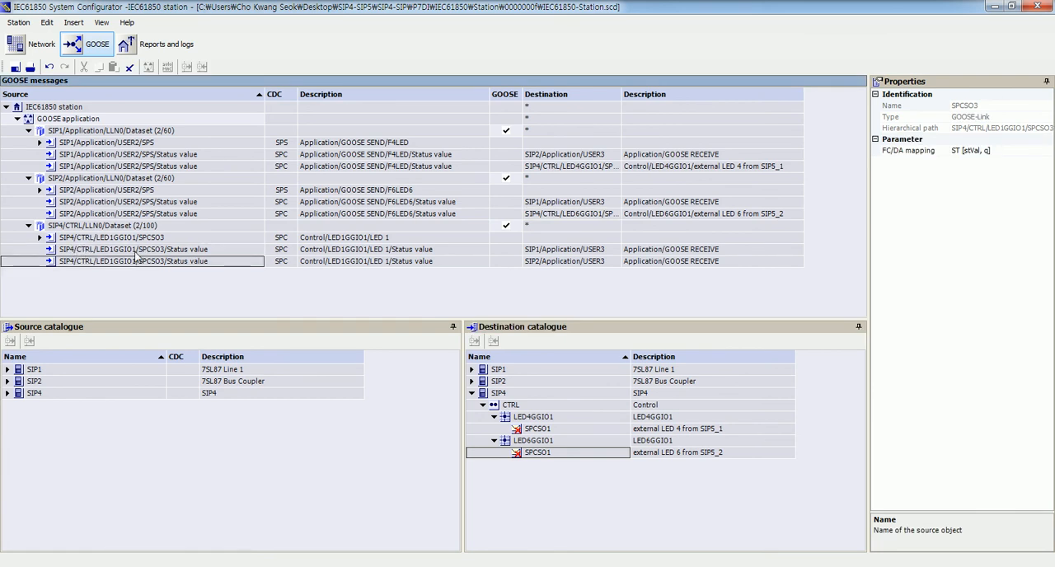
left_click(353, 262)
left_click(352, 248)
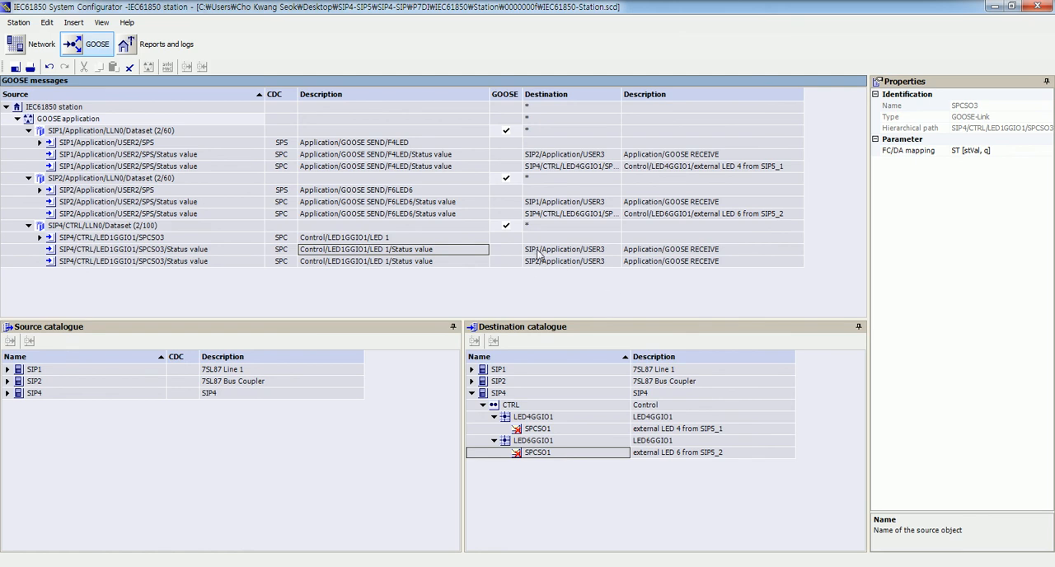
left_click(537, 250)
left_click(550, 263)
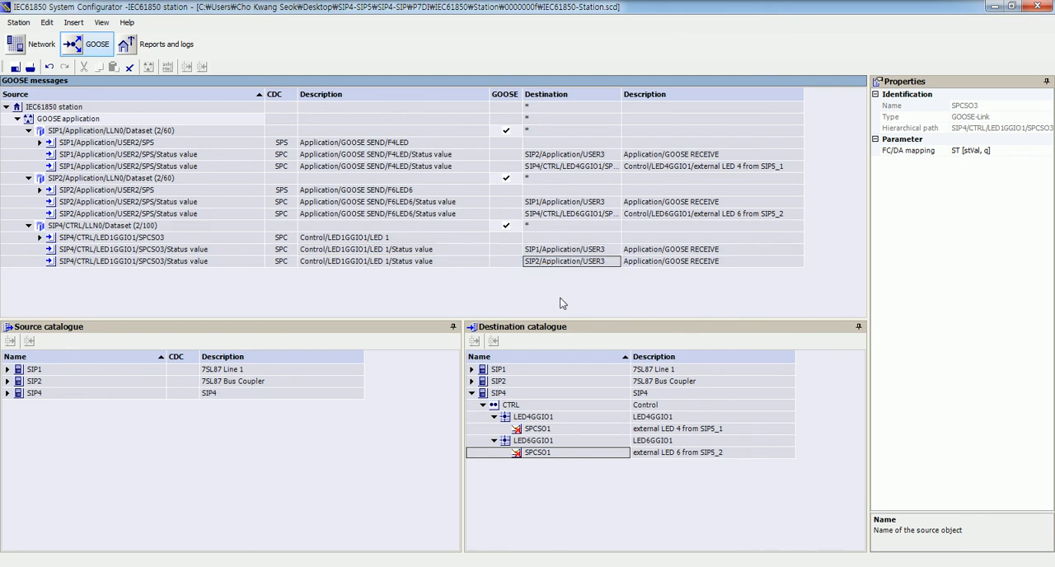
- Close the System Configurator and update all parameter sets of the IEC61850 station through its object properties in DIGSI Manager
left_click(1038, 6)
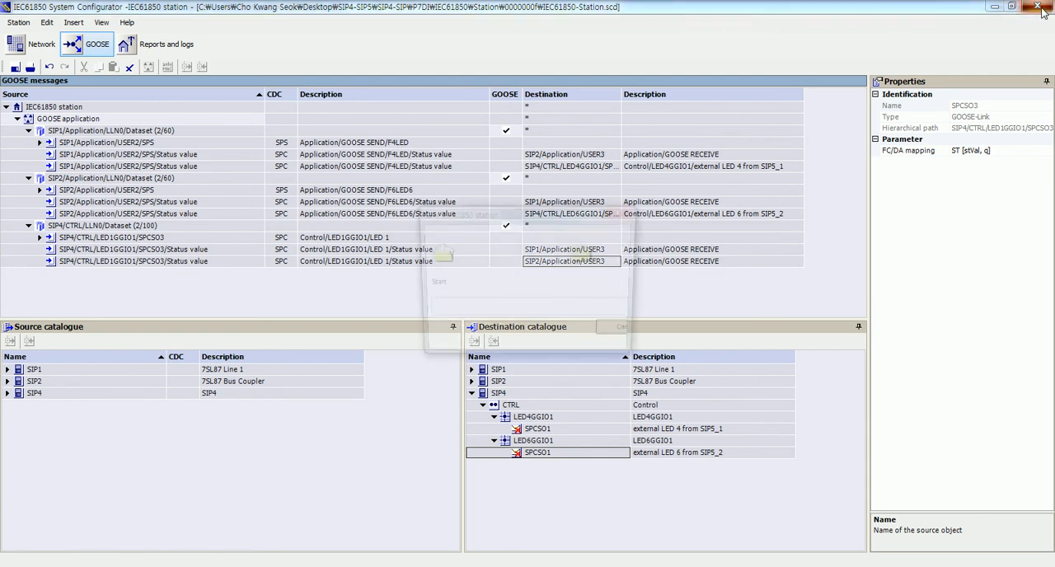
left_click(430, 343)
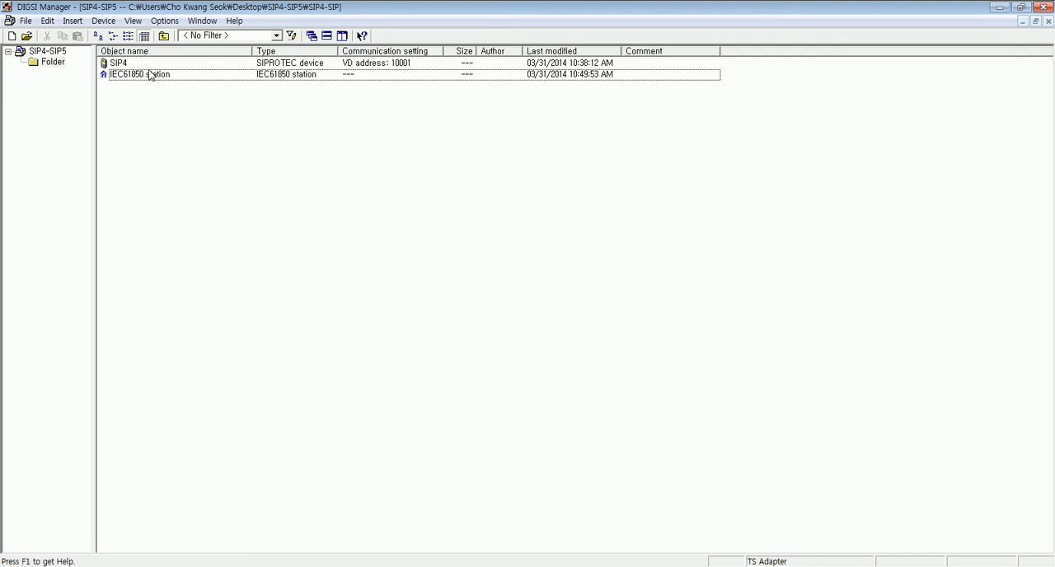
left_click(150, 75)
right_click(150, 76)
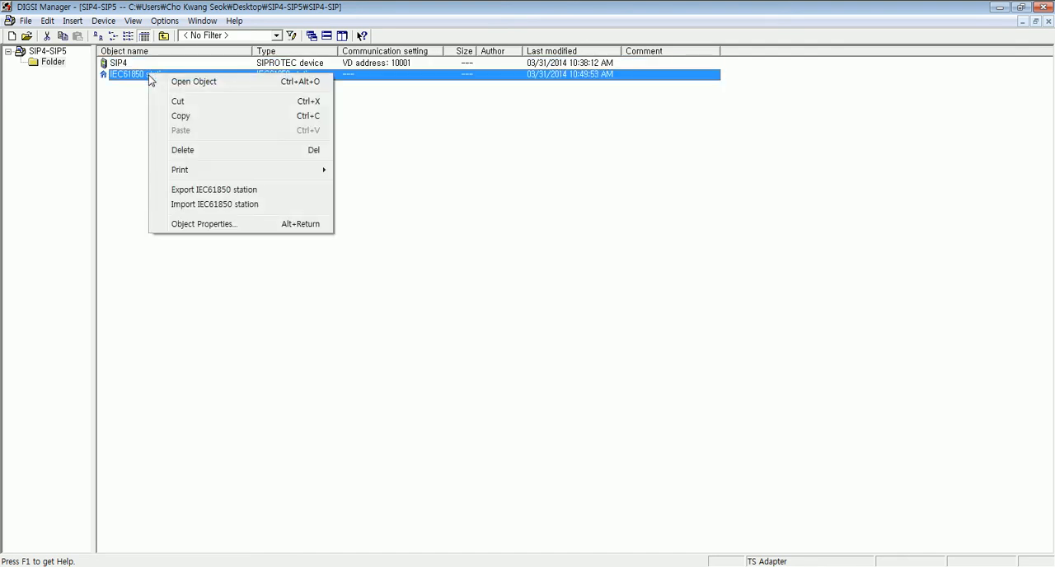
left_click(219, 223)
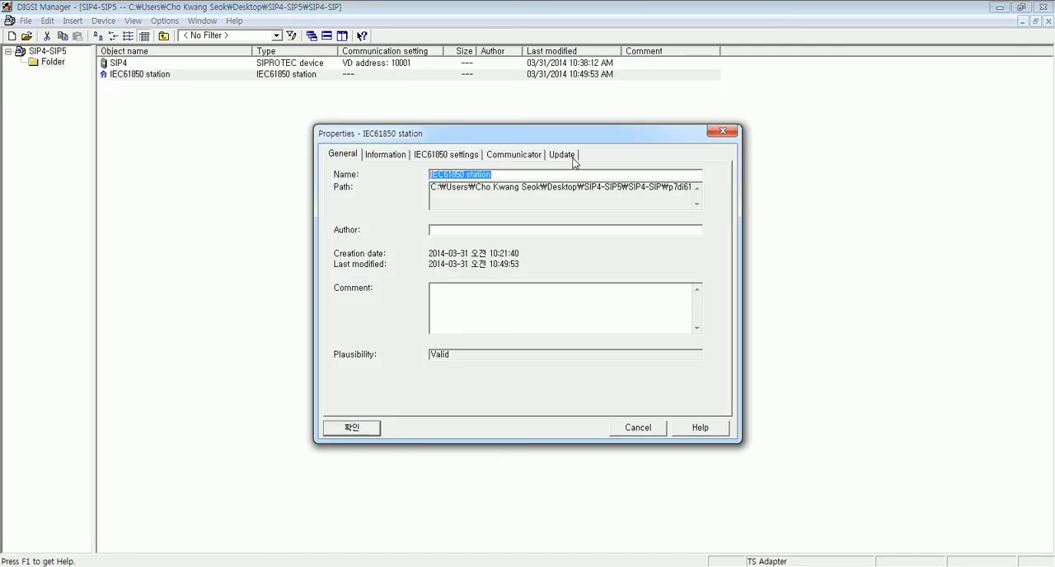
left_click(574, 158)
left_click(651, 394)
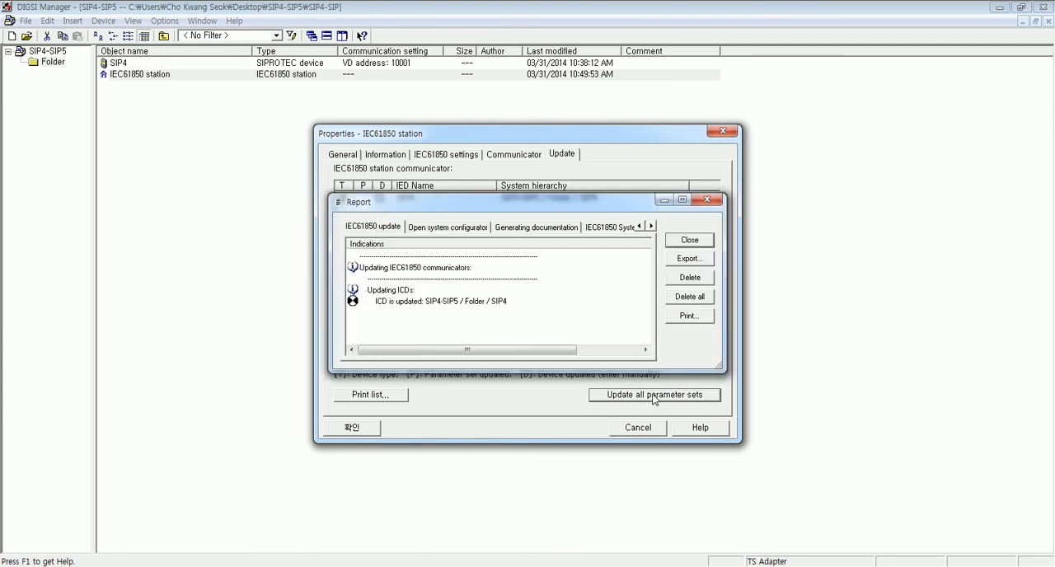
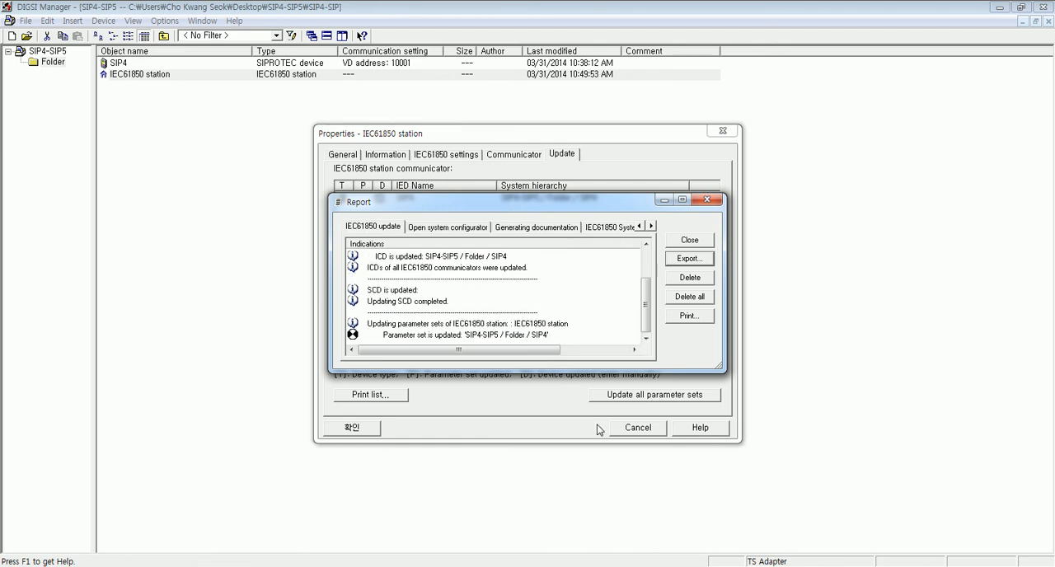
- Close the update report and confirm the IEC61850 station's properties
left_click(689, 240)
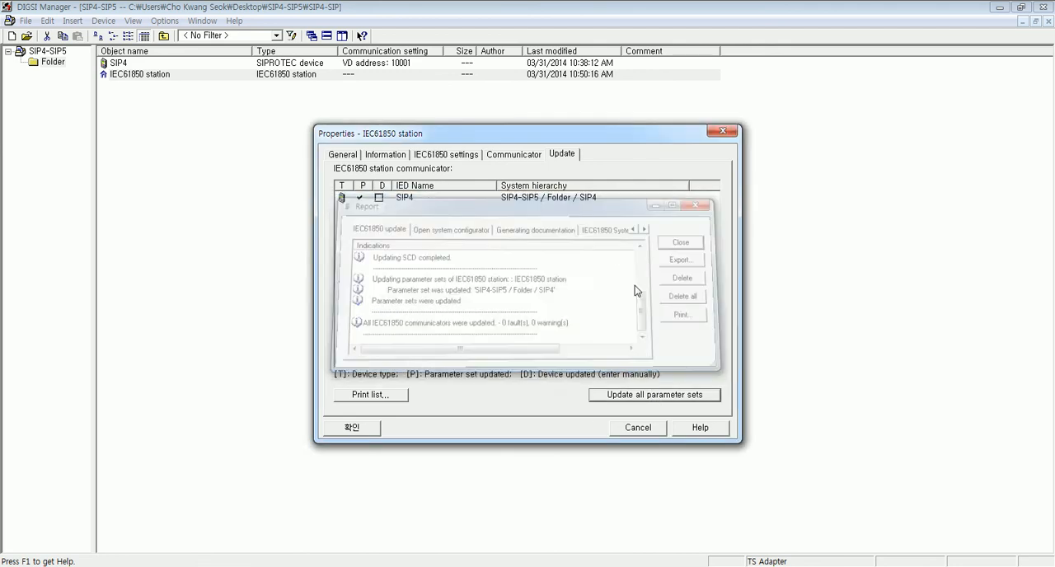
left_click(347, 430)
left_click(133, 104)
left_click(128, 54)
left_click(131, 53)
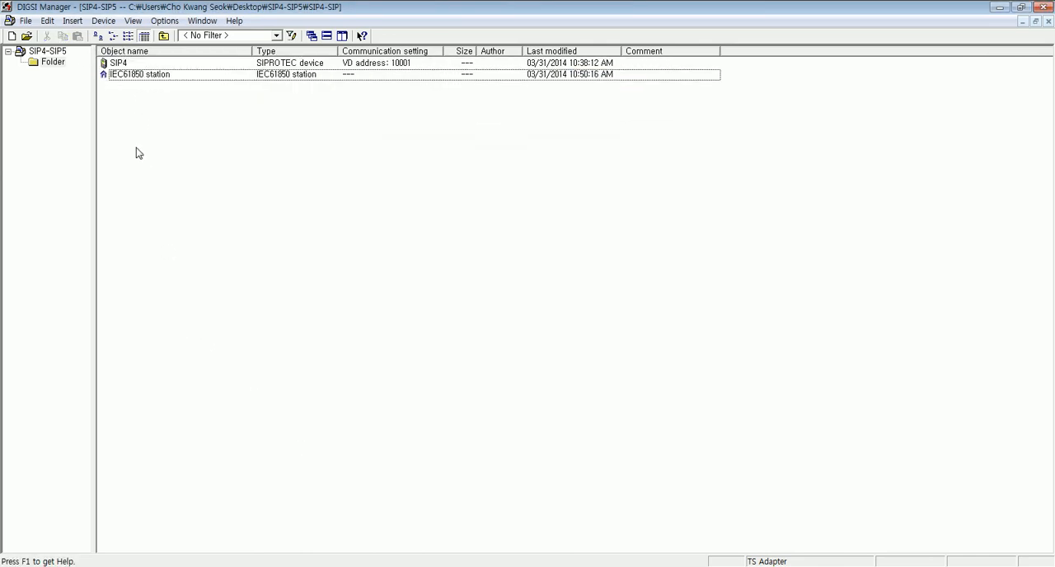
key("Up")
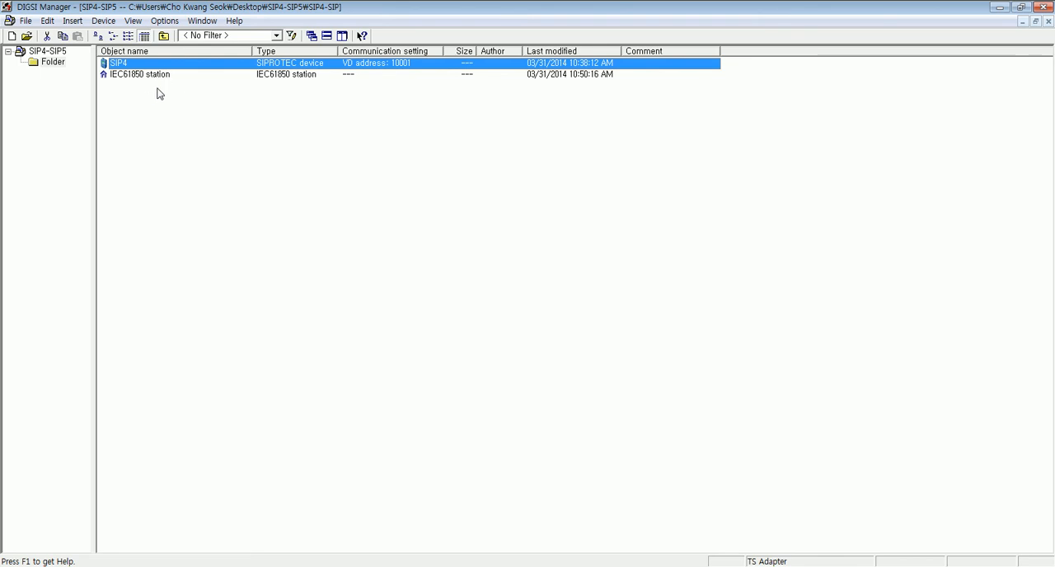
left_click(190, 215)
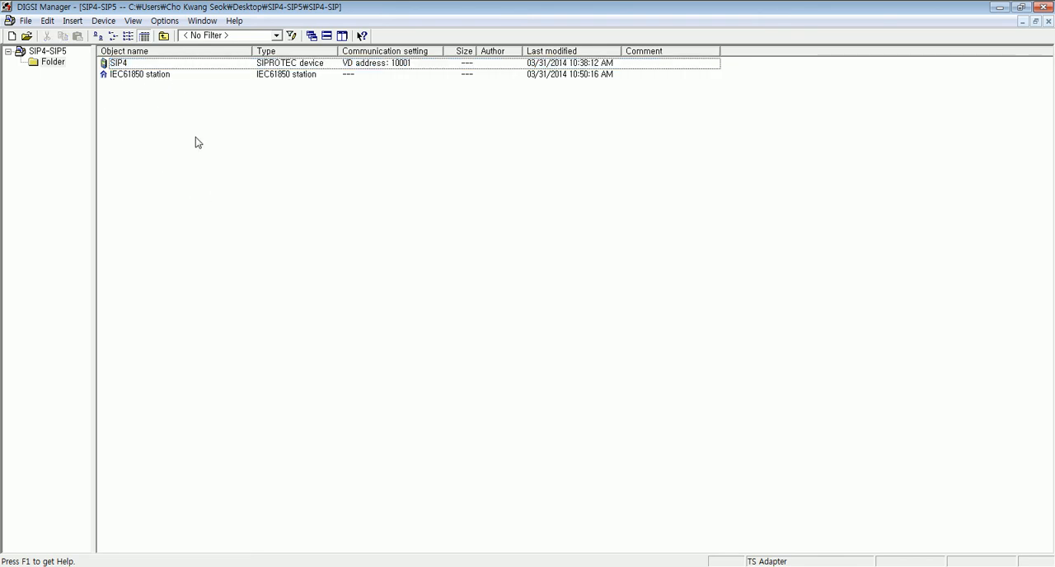
- Export the IEC61850 station description to the desktop as SIP4_1.scd
left_click(142, 76)
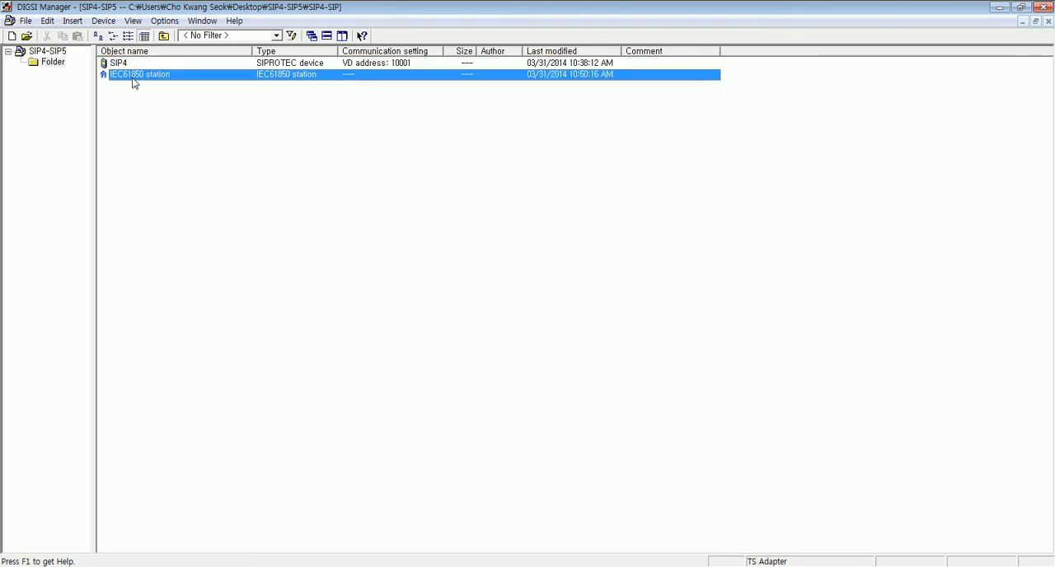
right_click(122, 79)
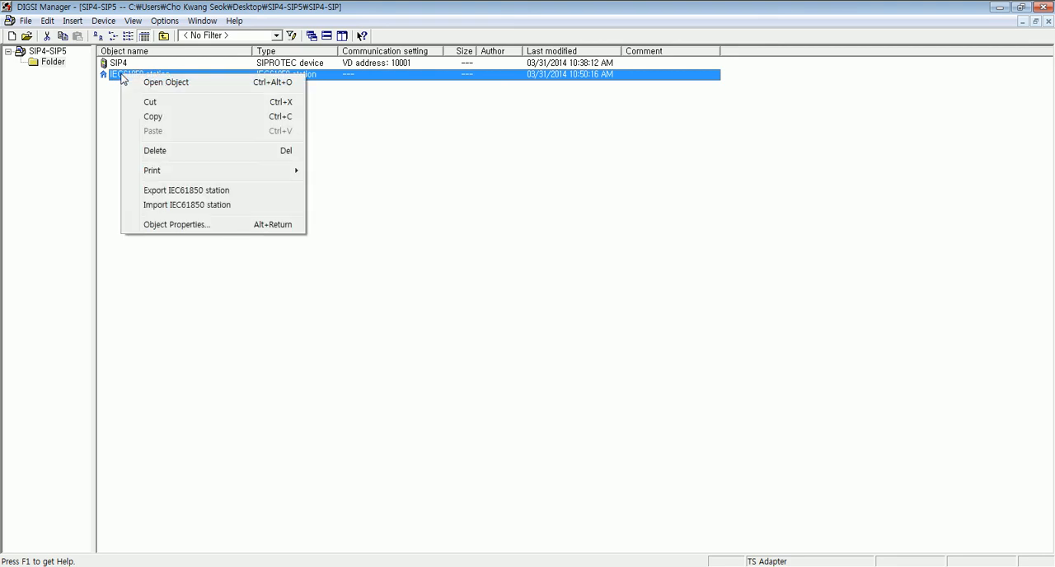
left_click(167, 191)
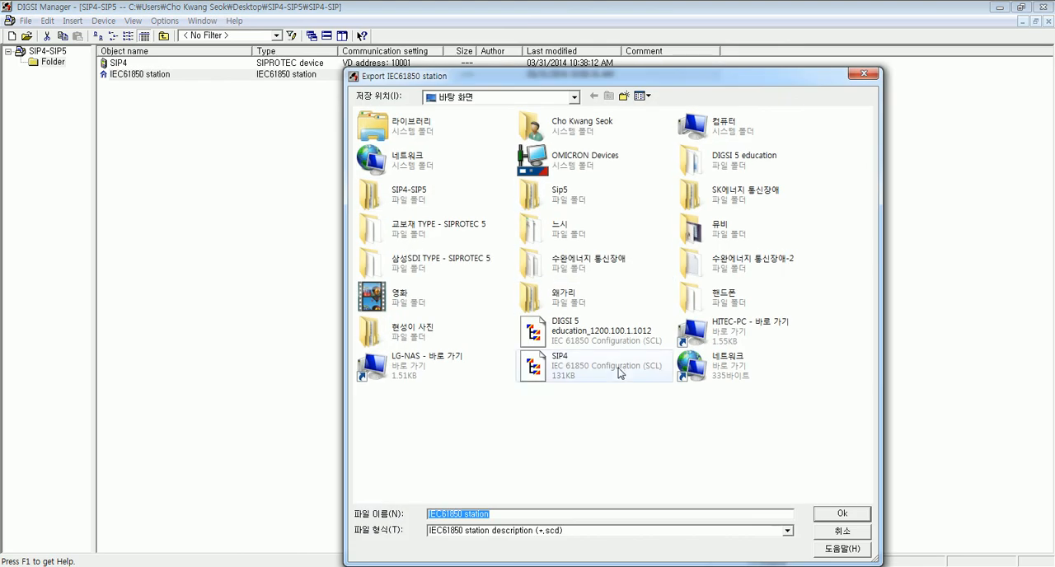
left_click(552, 373)
left_click(469, 515)
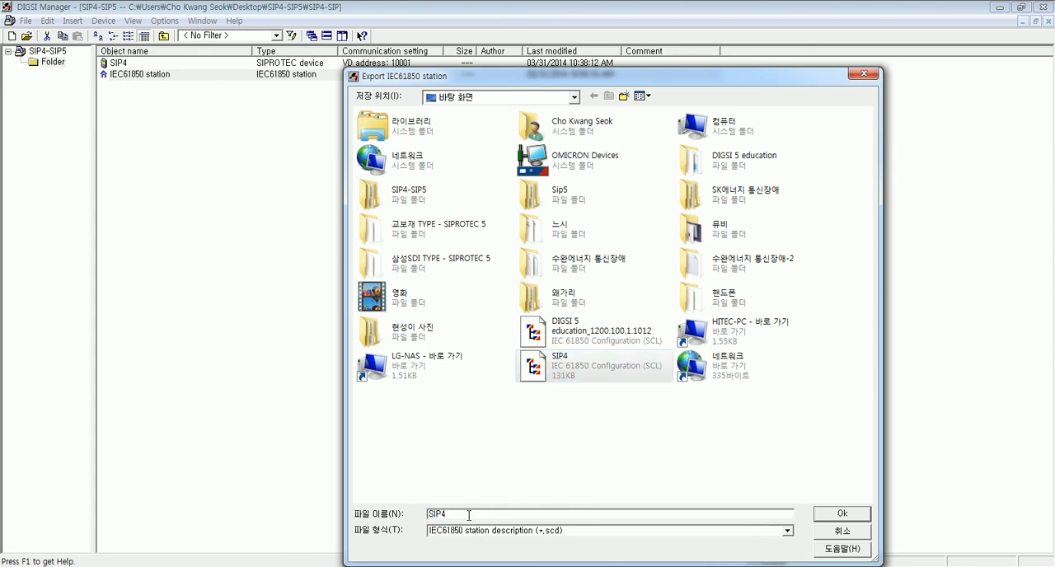
key("Return")
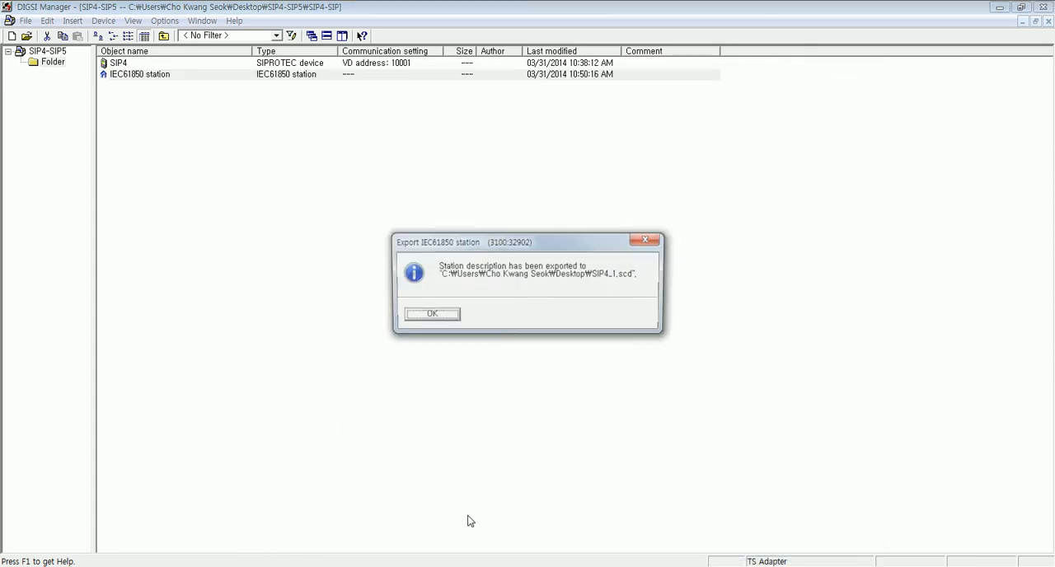
left_click(428, 317)
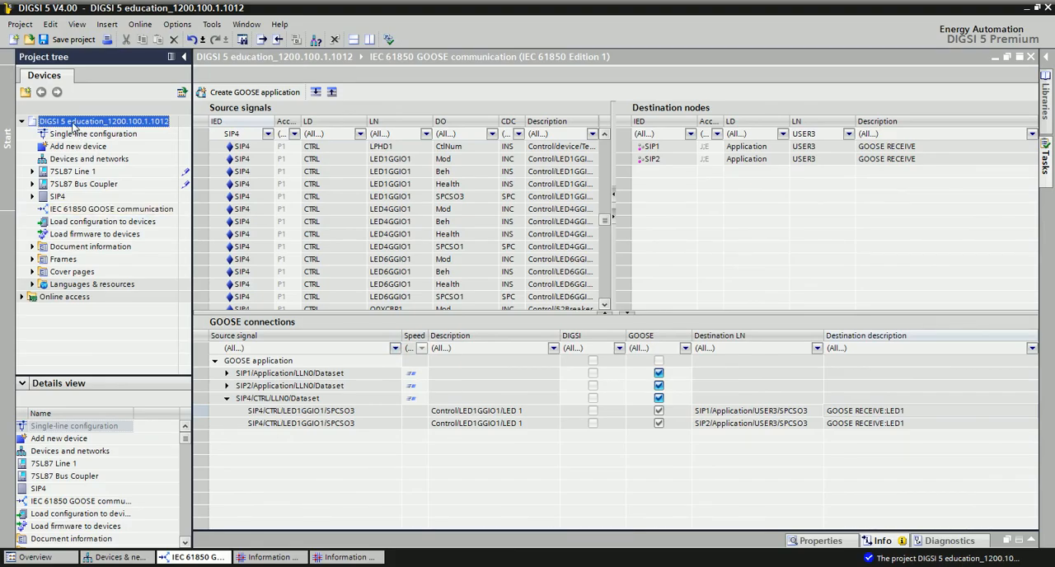
- Switch to DIGSI 5 and choose SIP4_1 from the desktop as the import file for project DIGSI 5 education_1200.100.1.1012
right_click(73, 122)
left_click(118, 199)
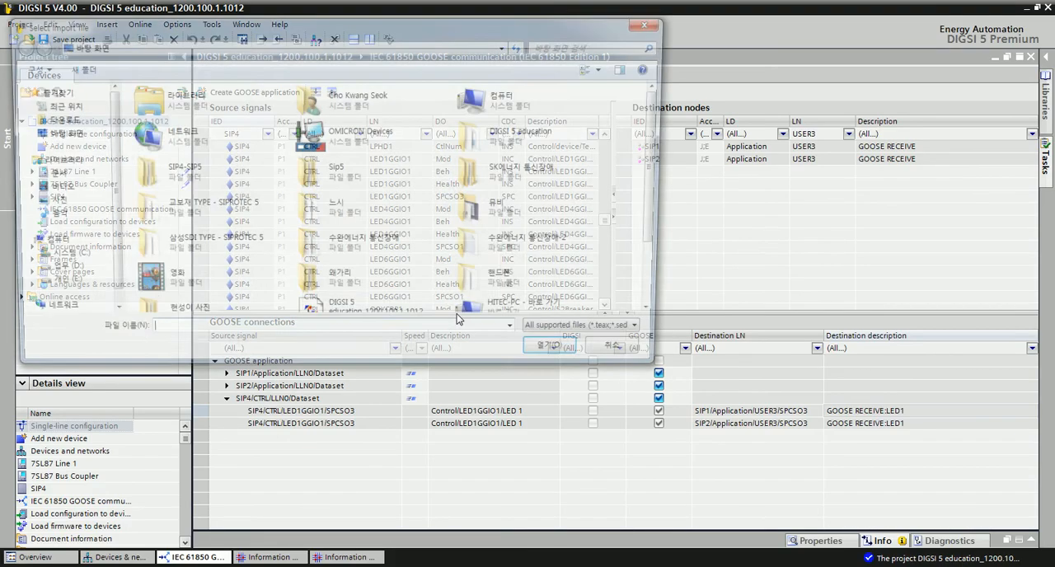
left_click_drag(661, 211, 669, 291)
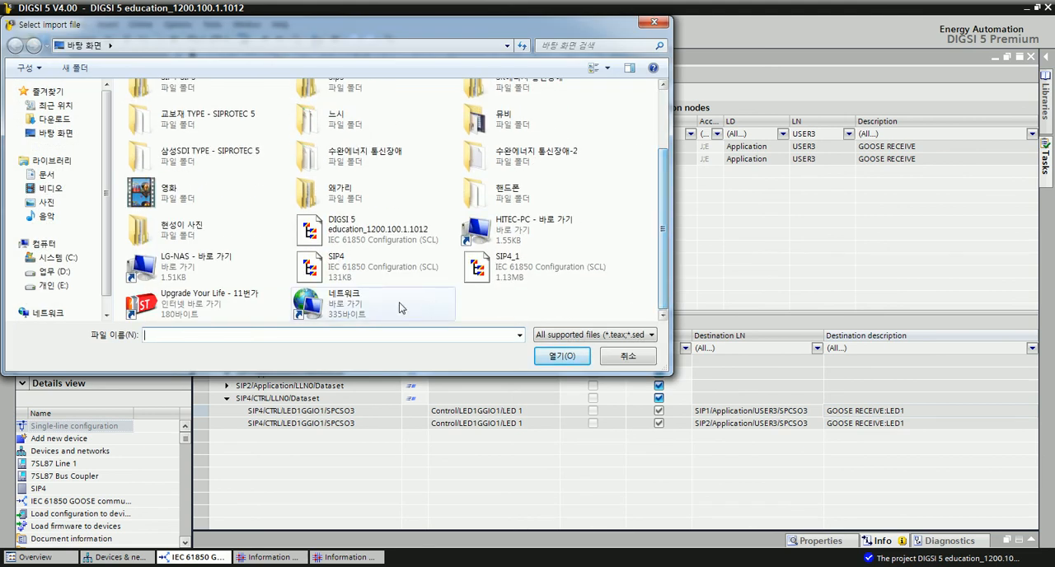
left_click(502, 272)
left_click(572, 357)
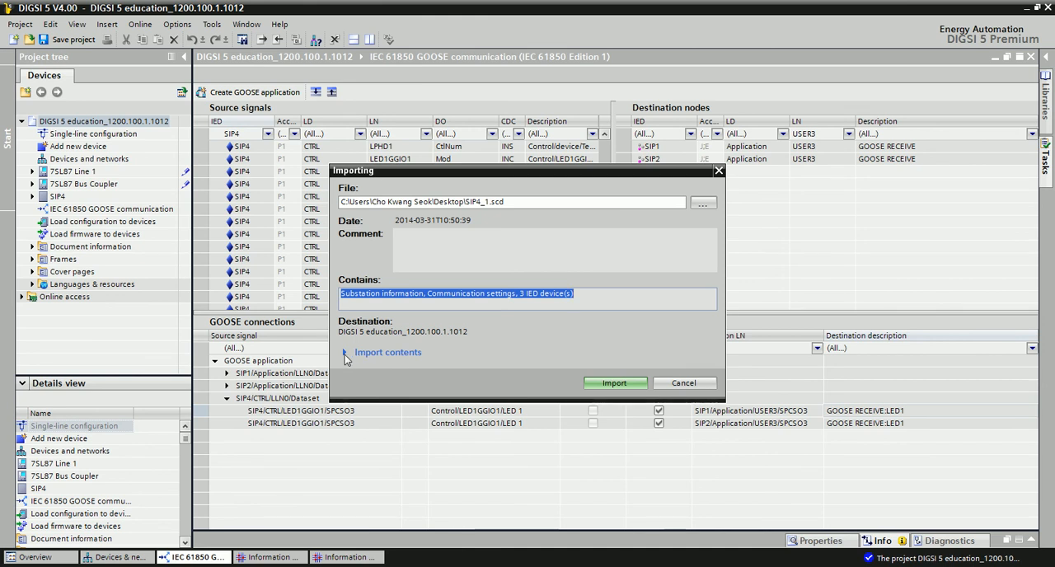
- Import SIP1, SIP2 and SIP4 from the station description with the action Update matching device(s)
left_click(379, 354)
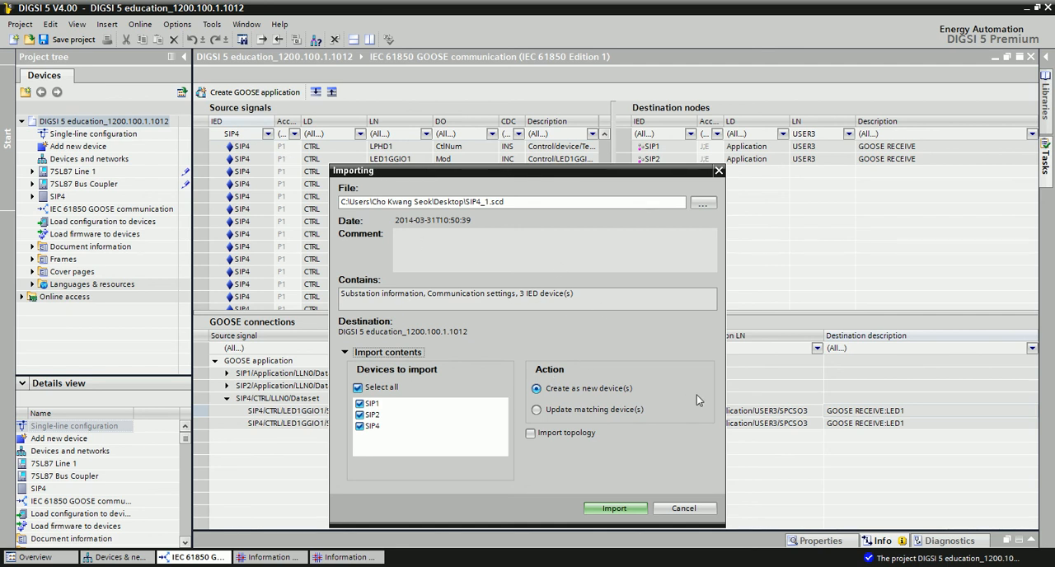
left_click(368, 352)
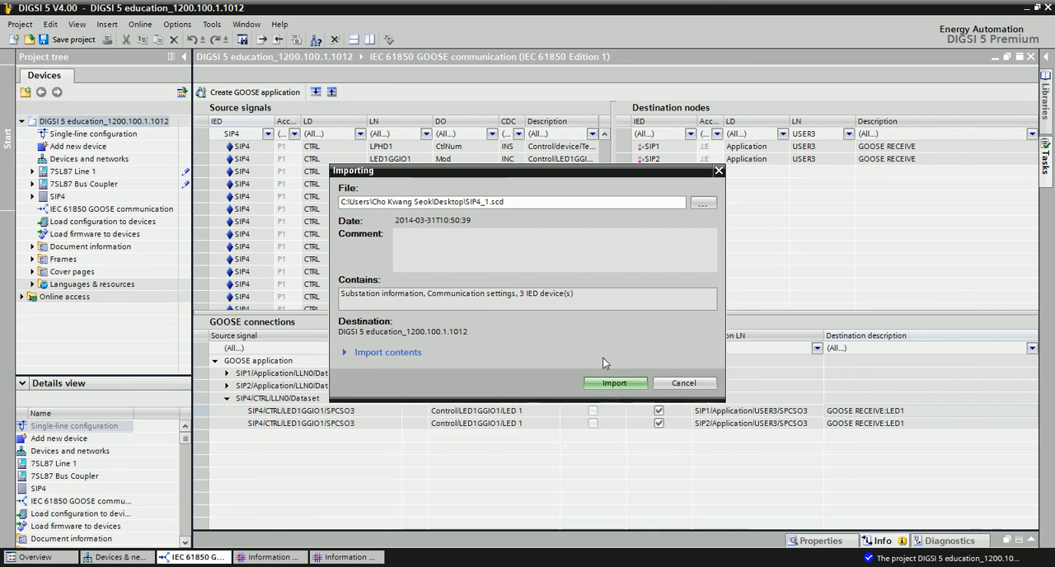
left_click(367, 352)
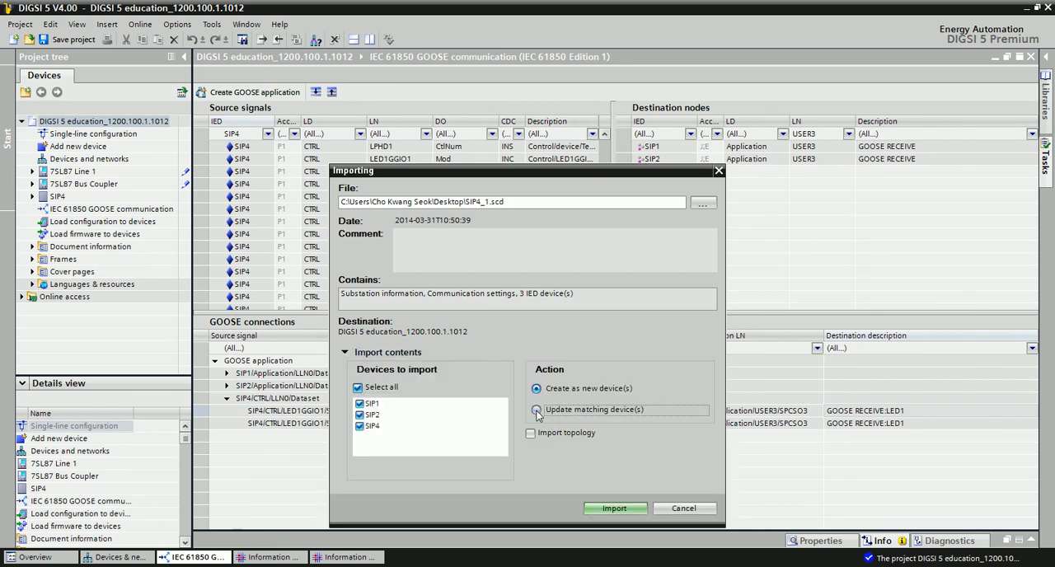
left_click(617, 508)
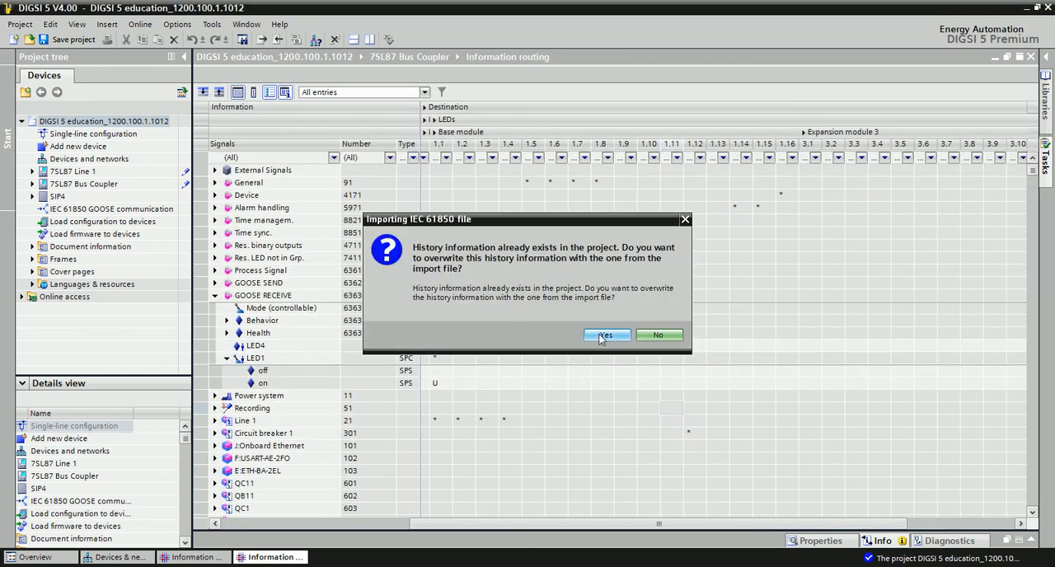
left_click(604, 335)
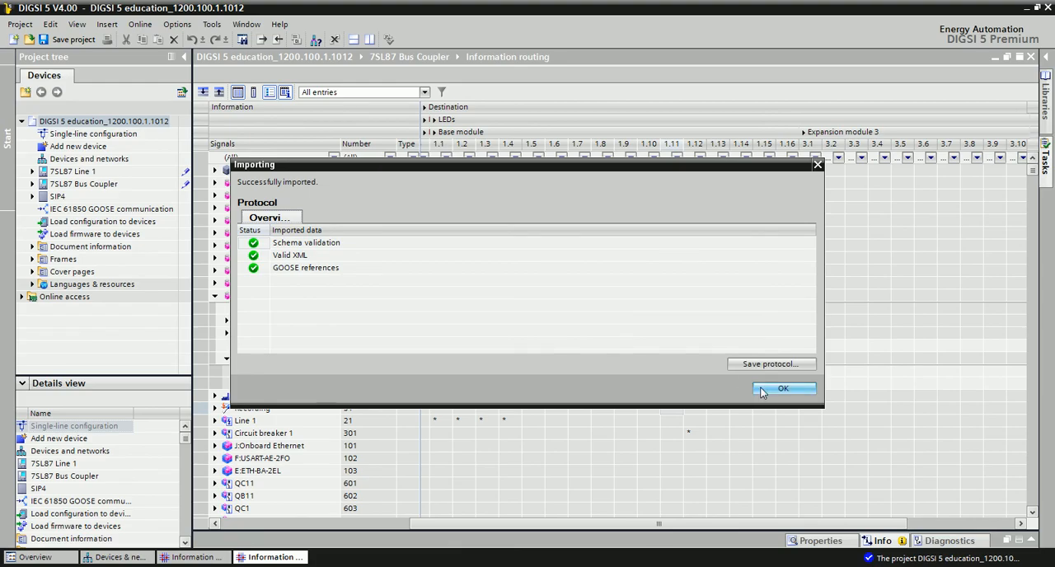
left_click(781, 388)
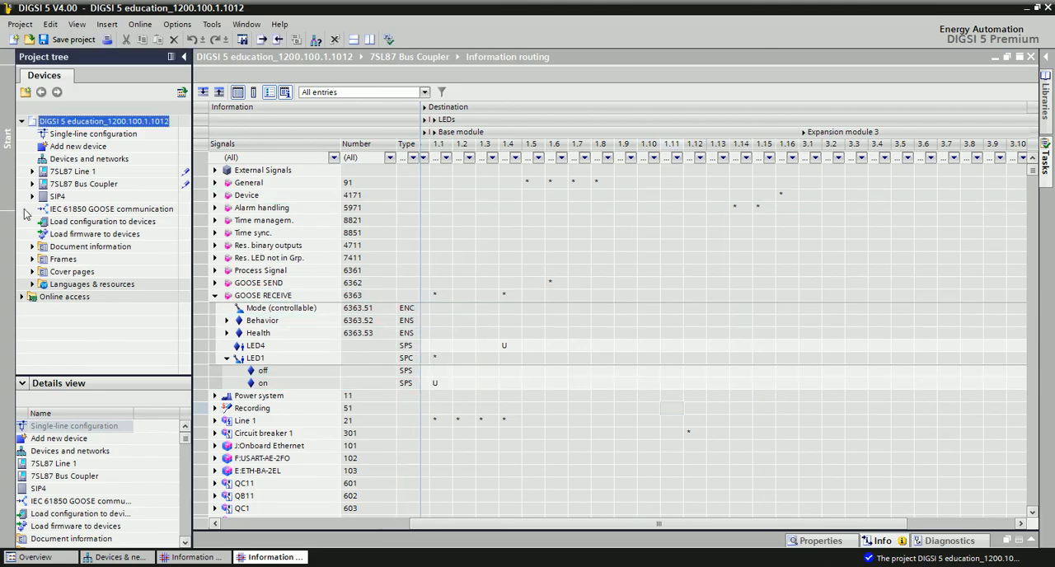
- Open the project's IEC 61850 GOOSE communication and expand the SIP1, SIP2 and SIP4 datasets under GOOSE application
left_click(32, 196)
double_click(79, 223)
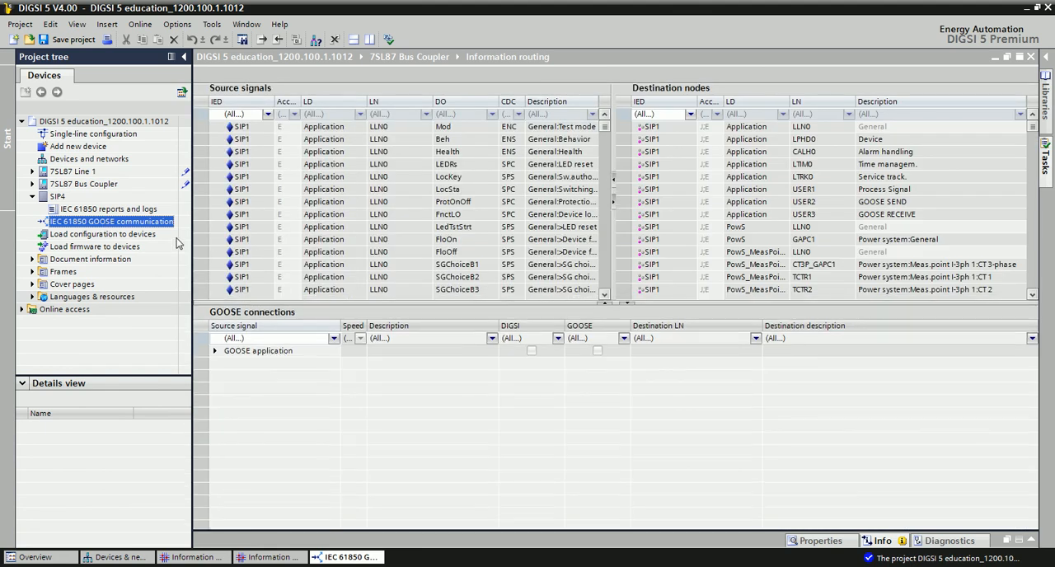
left_click(214, 360)
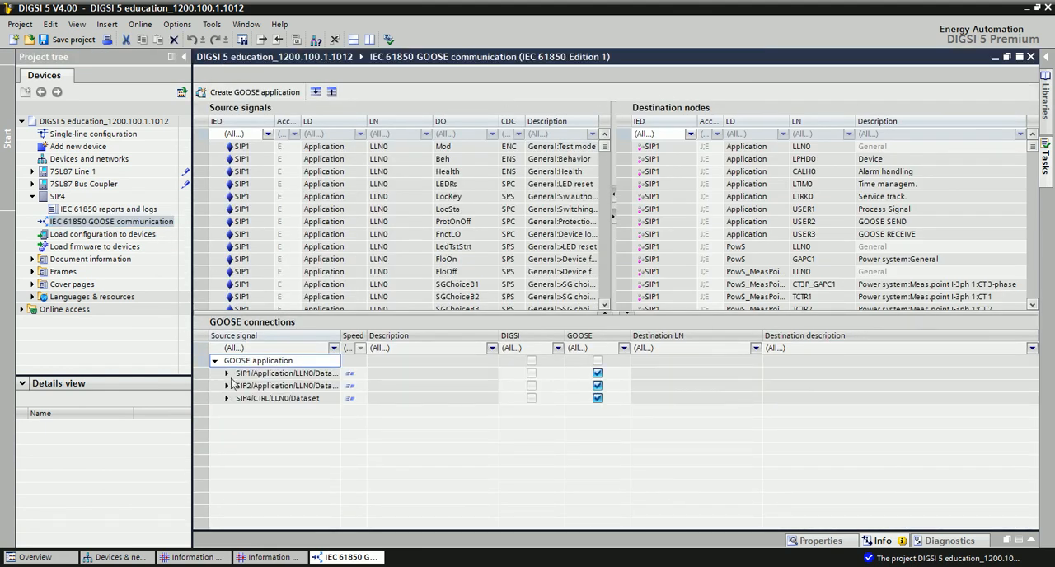
left_click(227, 374)
left_click(228, 410)
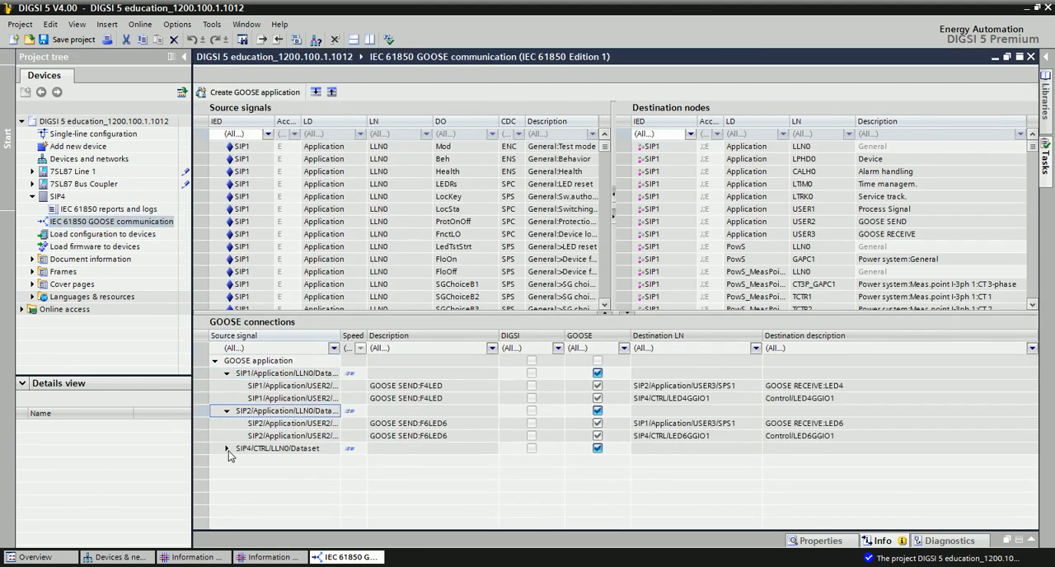
left_click(227, 448)
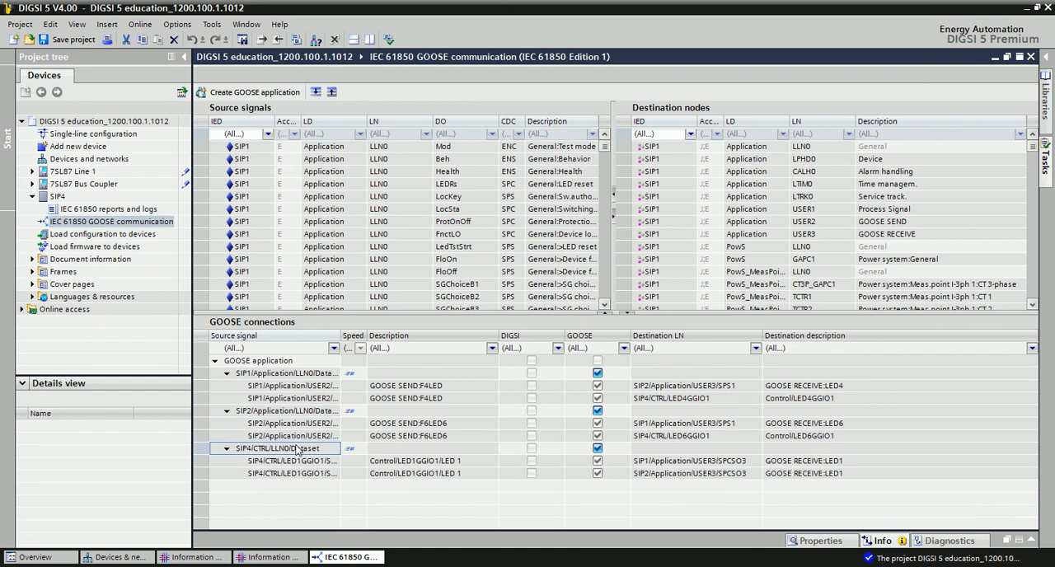
- Check the destination nodes of the SIP1, SIP2 and SIP4 GOOSE connections and save the project
left_click(429, 398)
left_click(706, 385)
left_click(690, 398)
left_click(717, 422)
left_click(686, 436)
left_click(696, 473)
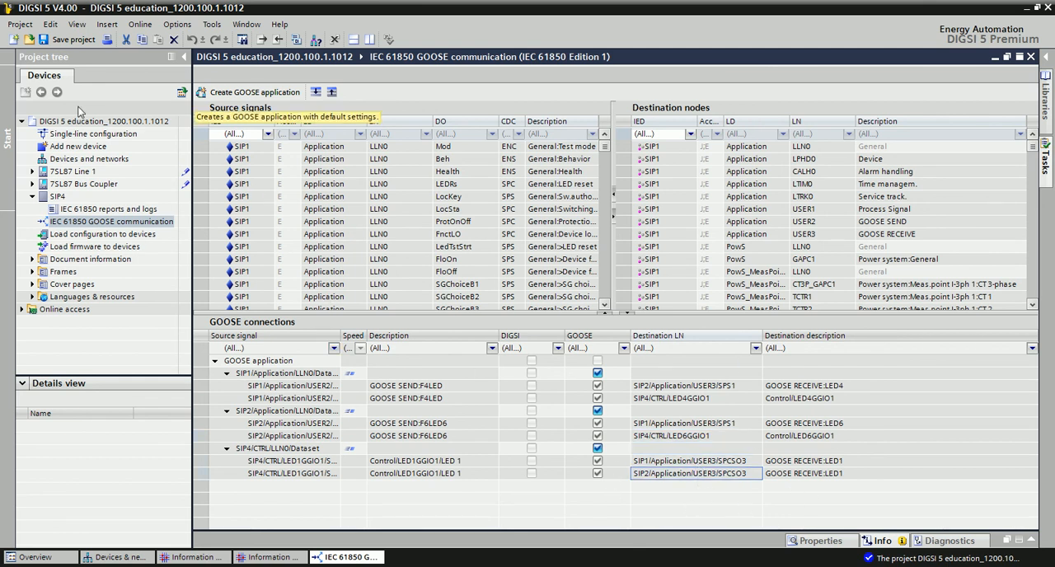
left_click(72, 40)
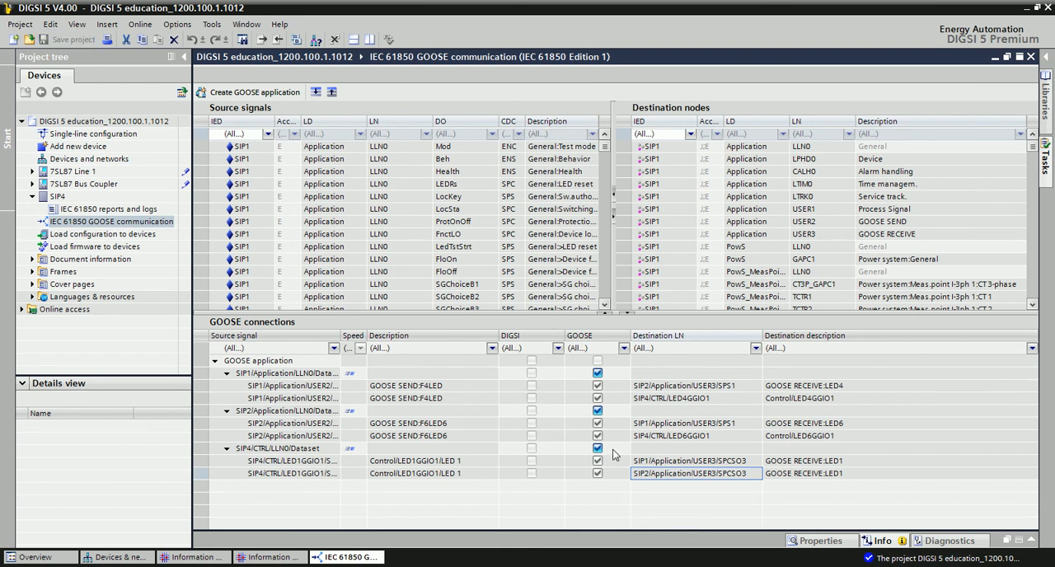
left_click(33, 197)
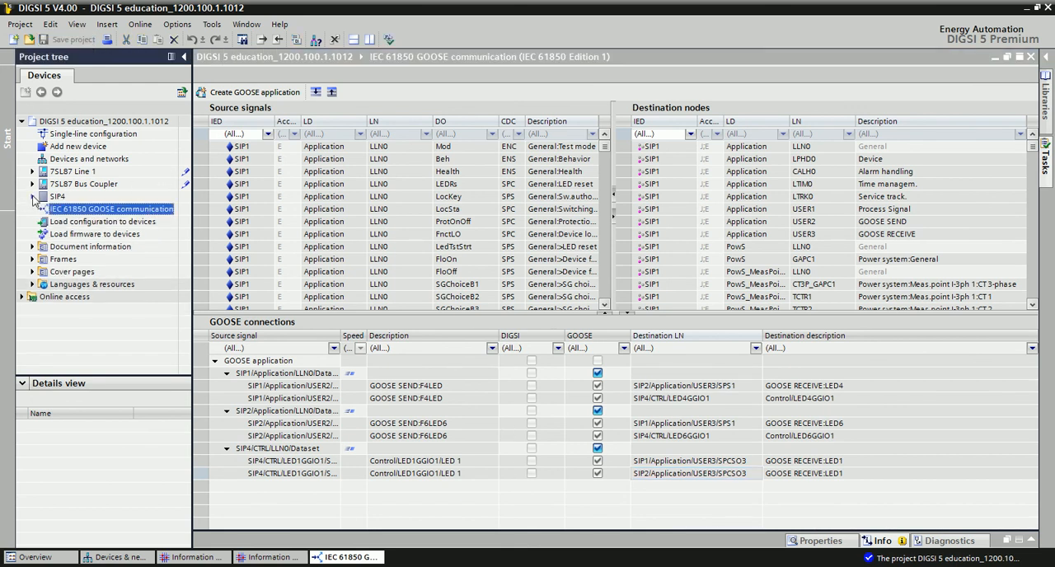
left_click(33, 197)
left_click(33, 197)
left_click(70, 175)
left_click(89, 186)
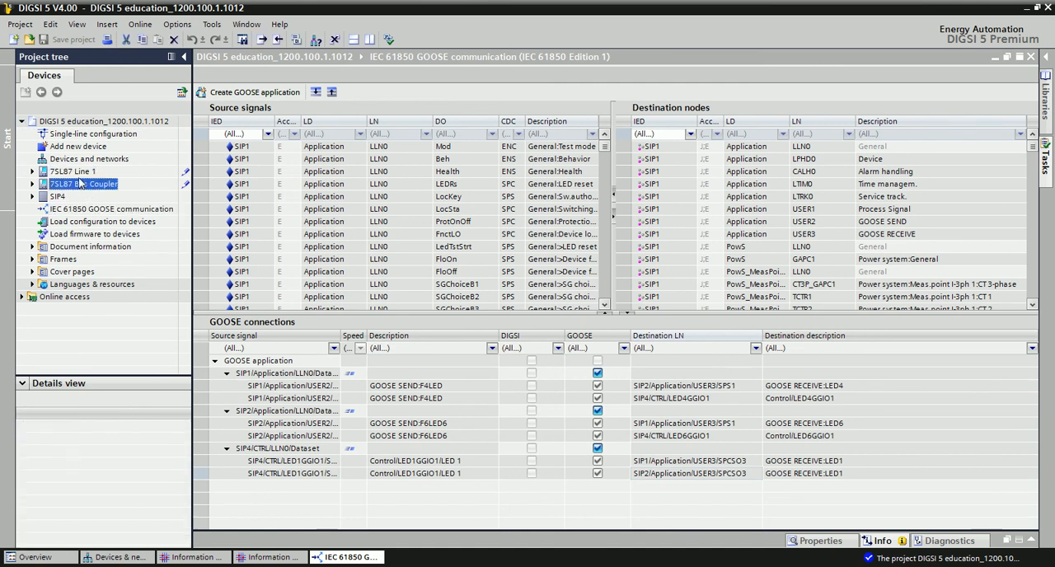
left_click(72, 174)
left_click(82, 185)
left_click(74, 173)
left_click(88, 186)
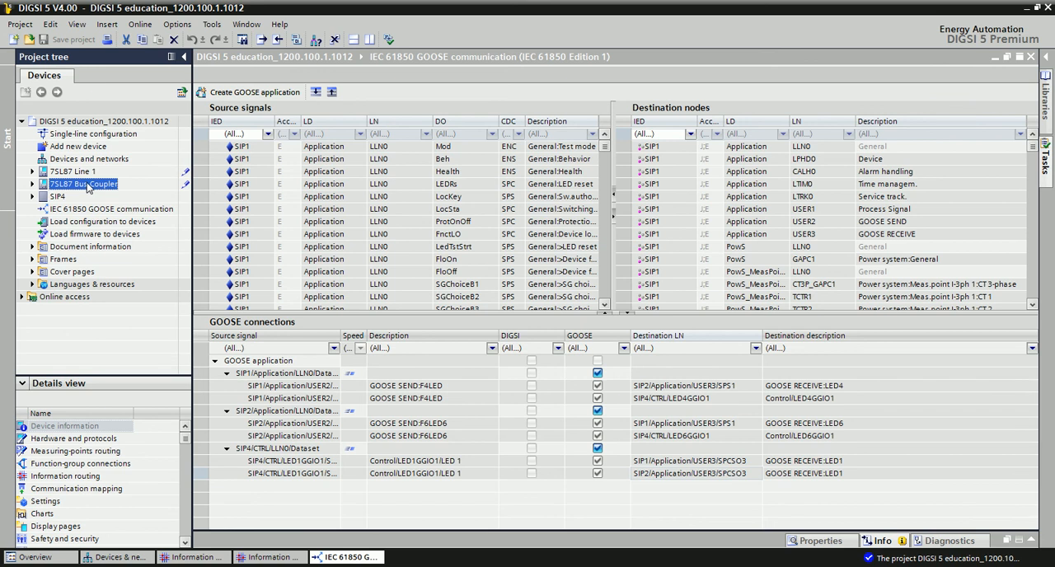
left_click(74, 172)
left_click(88, 184)
left_click(74, 172)
left_click(91, 186)
left_click(77, 173)
left_click(85, 184)
left_click(58, 121)
left_click(21, 121)
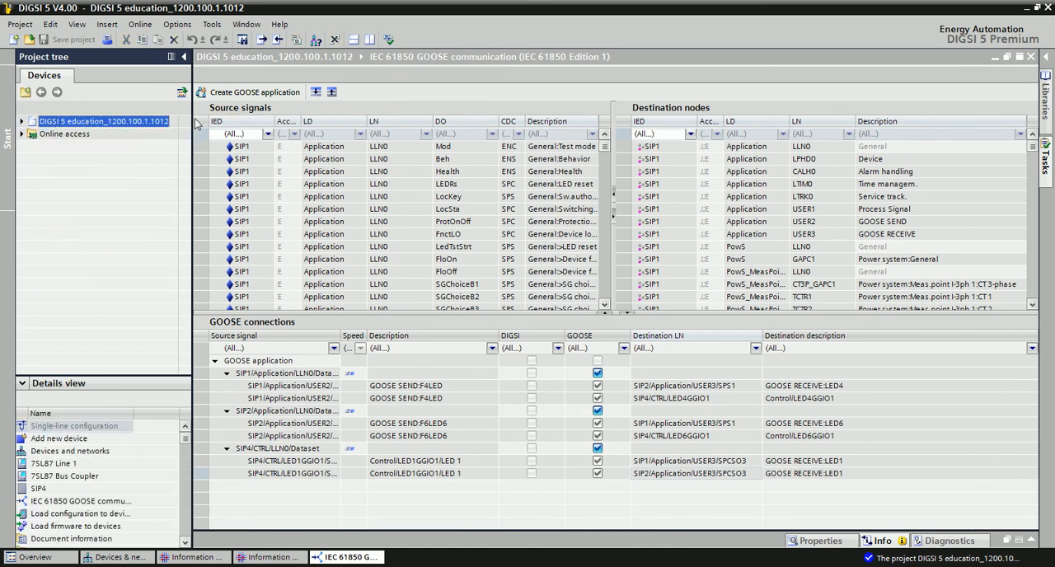